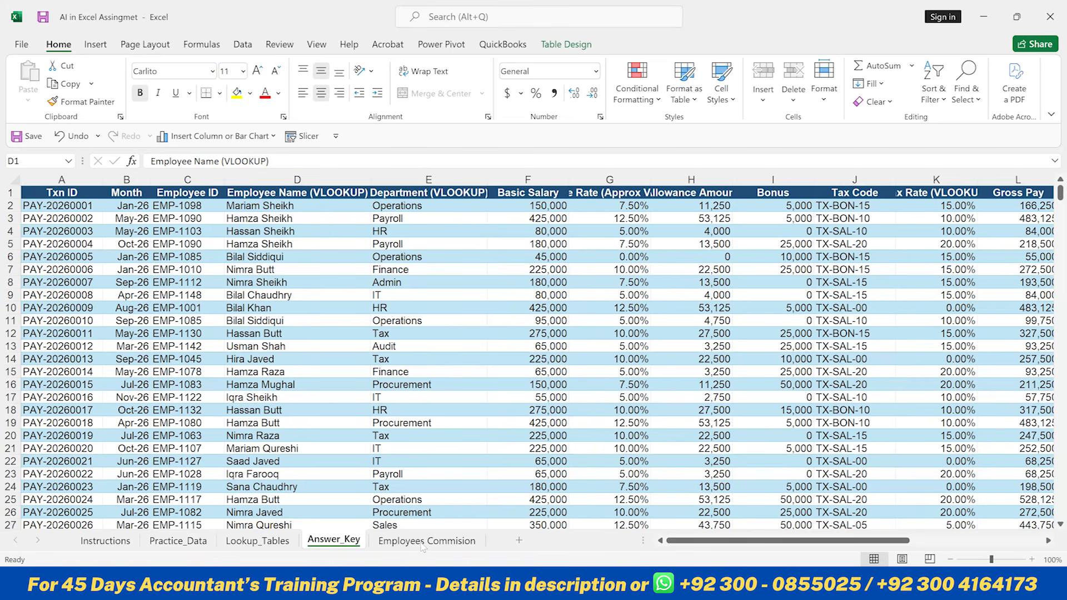
- Browse the workbook's sheets and examine the extent of the sales data on the Employees Commision sheet
left_click(423, 543)
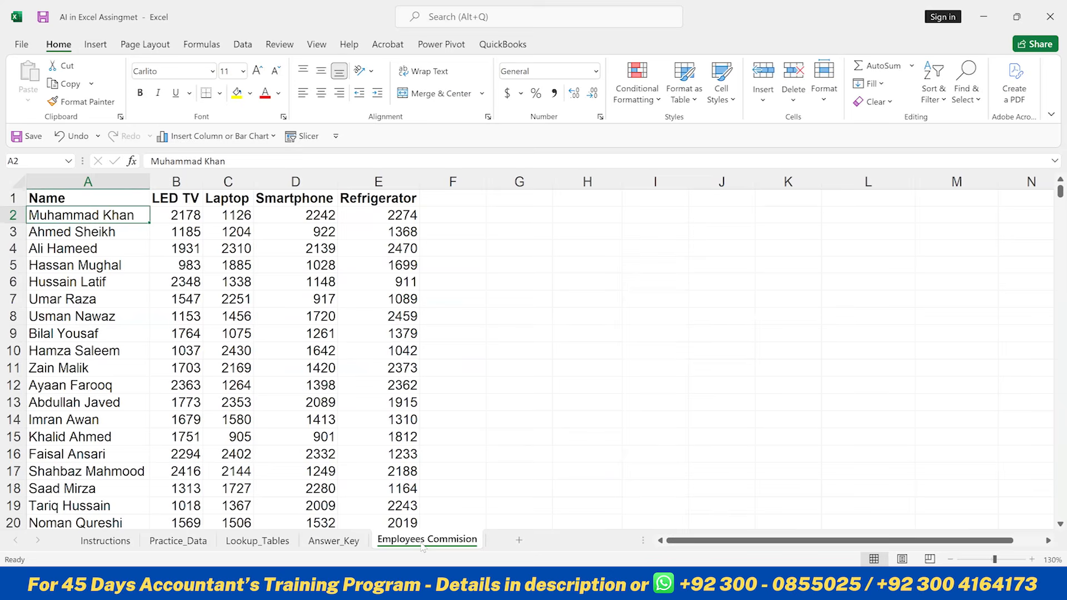
left_click(187, 548)
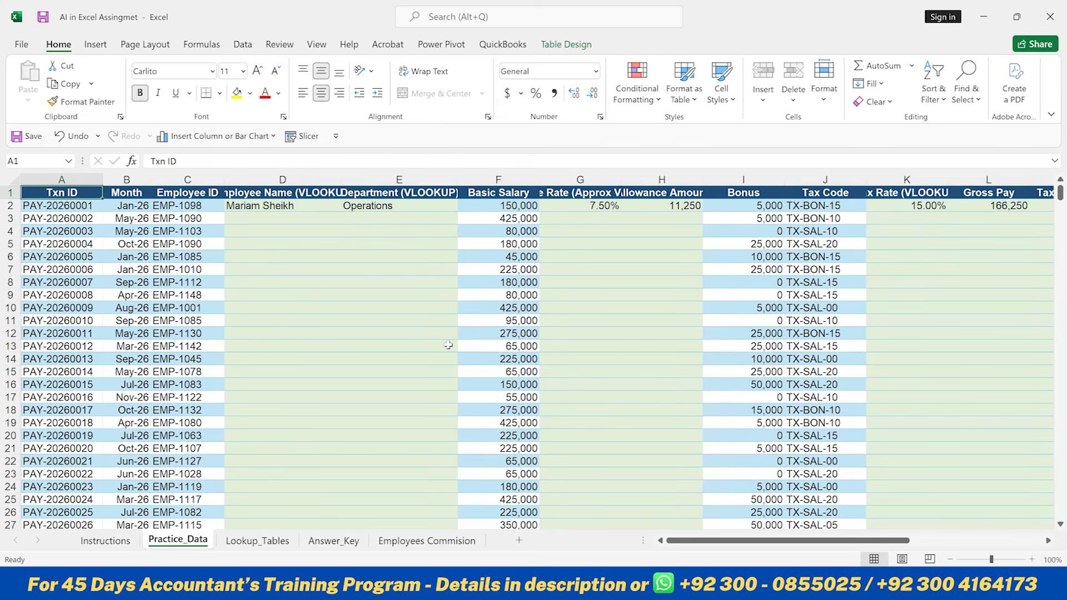
left_click(411, 542)
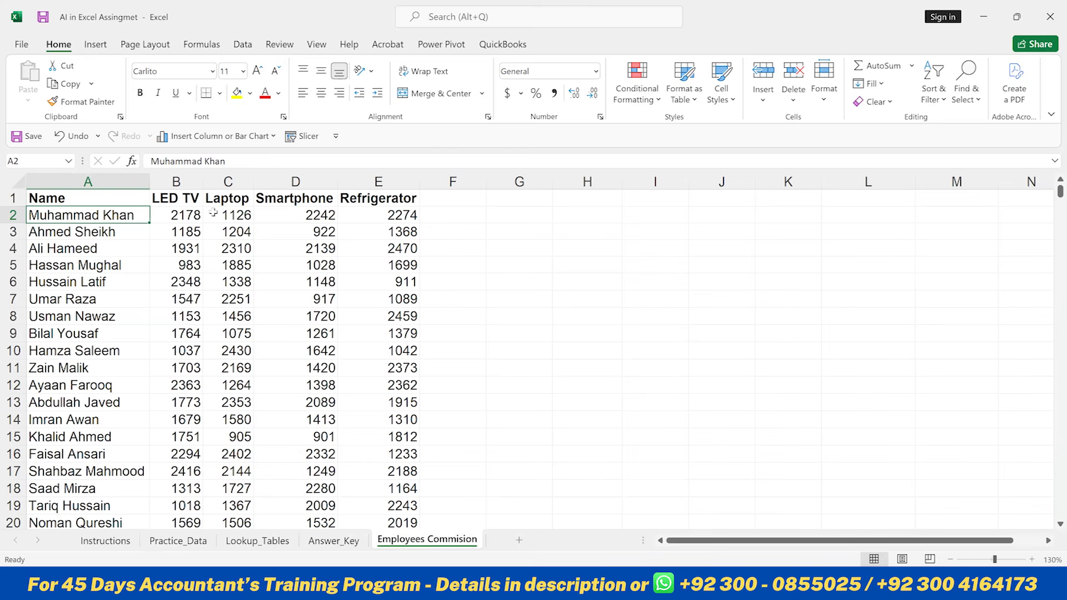
left_click(185, 198)
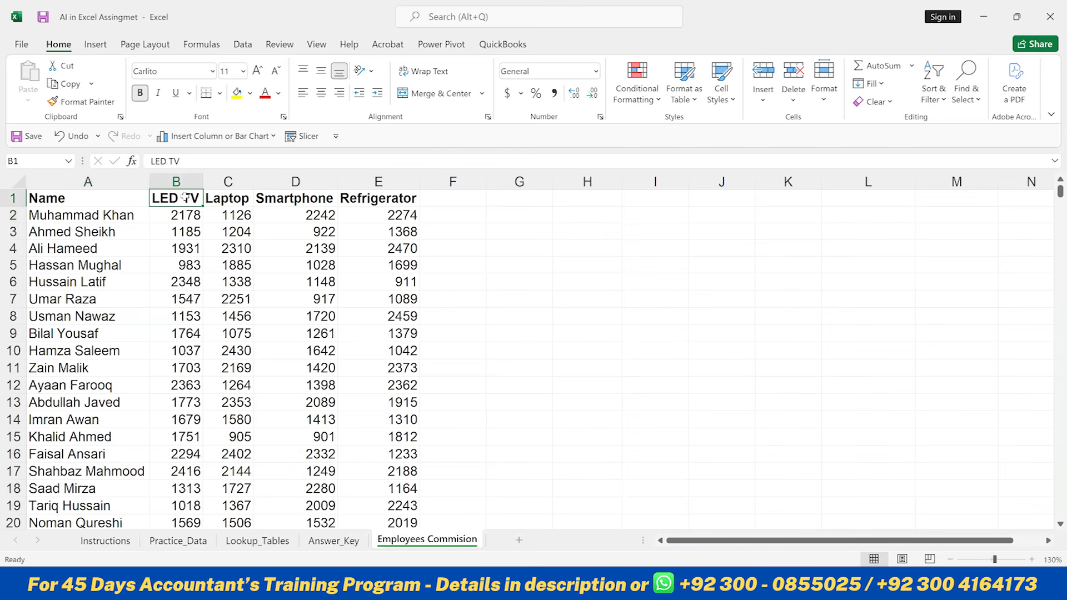
key("ctrl+shift+Right")
key("Left")
key("Down")
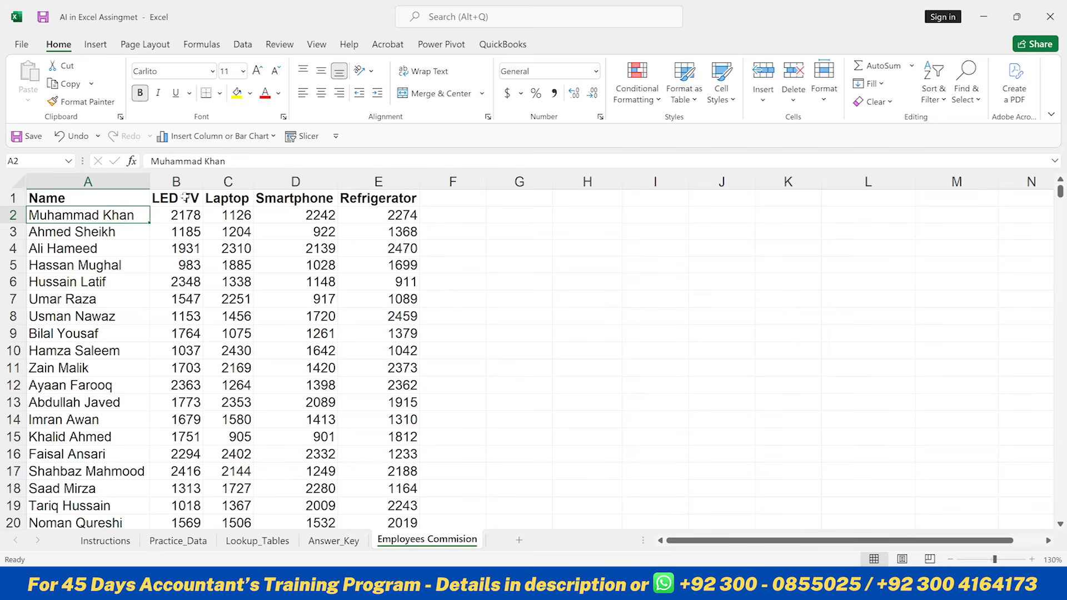
key("ctrl+shift+Down")
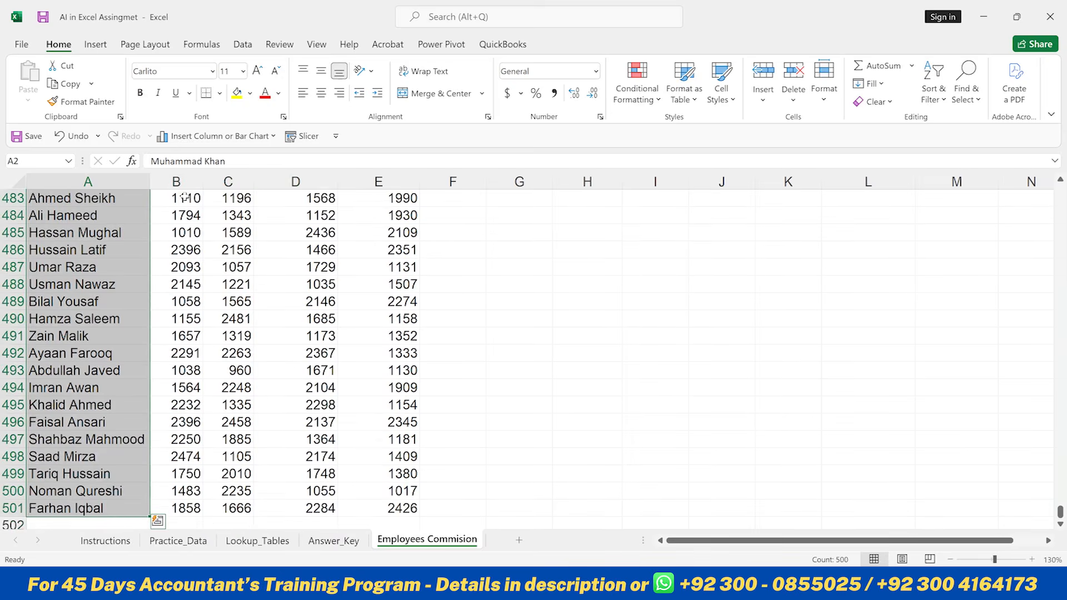
key("ctrl+Home")
key("Down")
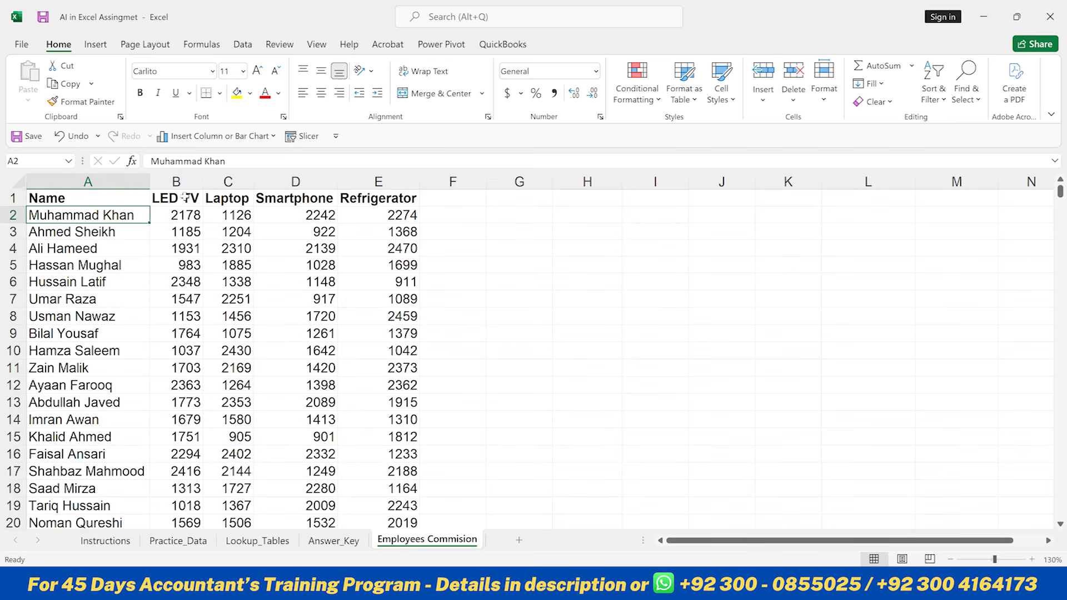
- Enter the column header SUM in cell F1 next to Refrigerator
key("Right")
key("Right")
key("Right")
key("Right")
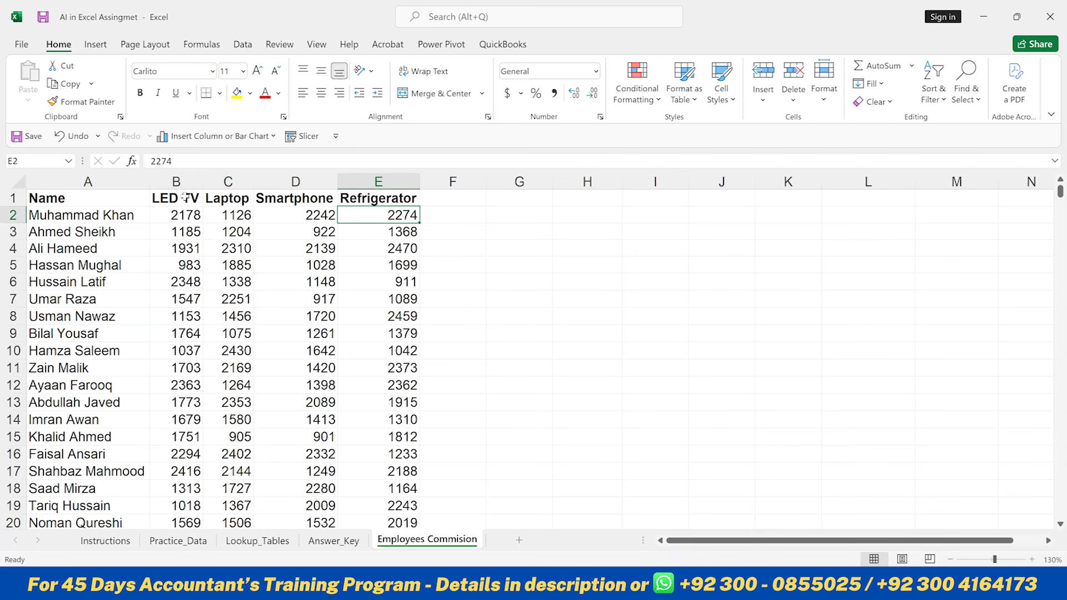
key("Right")
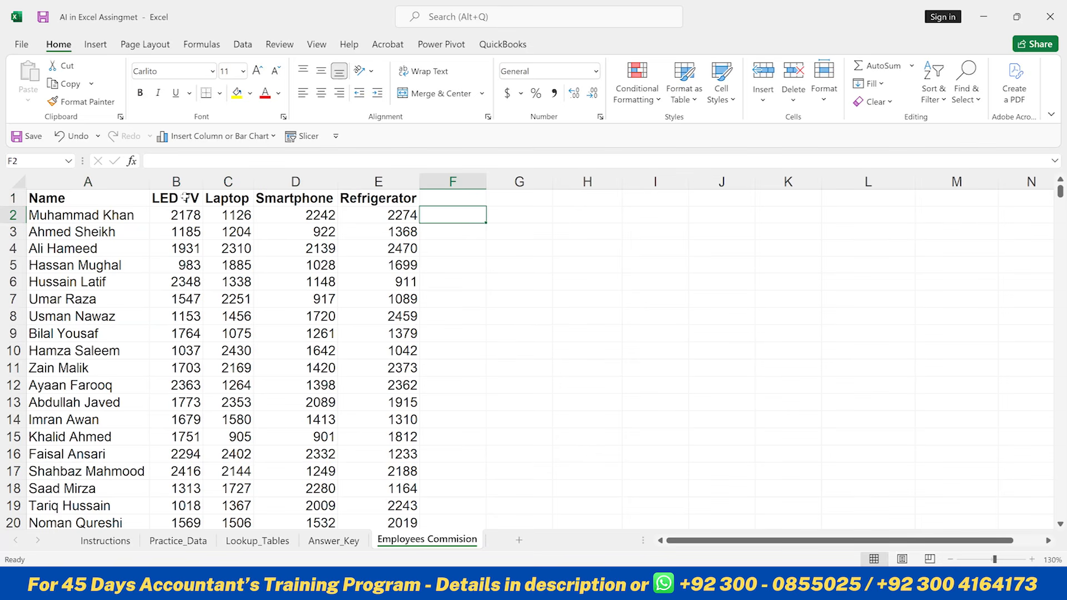
key("Left")
key("Left")
key("Left")
key("Left")
key("Left")
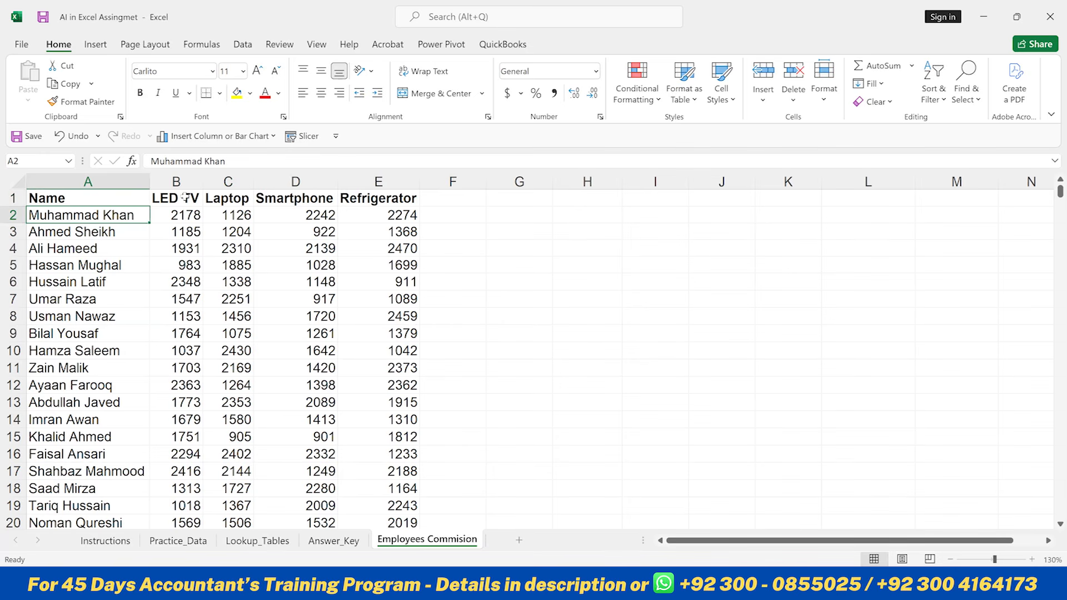
key("Right")
key("Right")
key("Right")
key("Right")
key("Right")
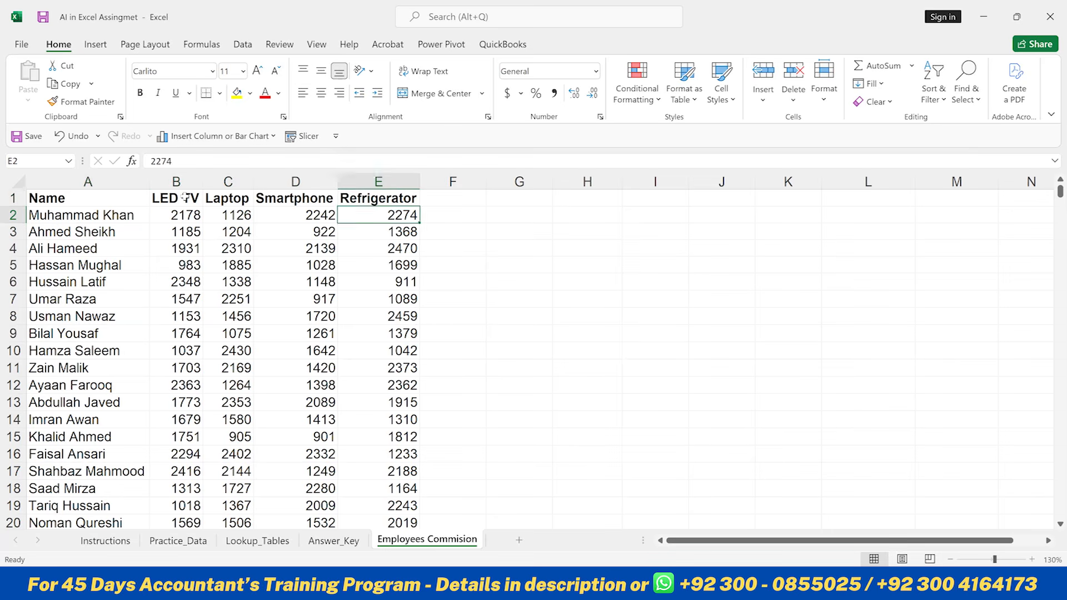
key("Up")
type("SUM")
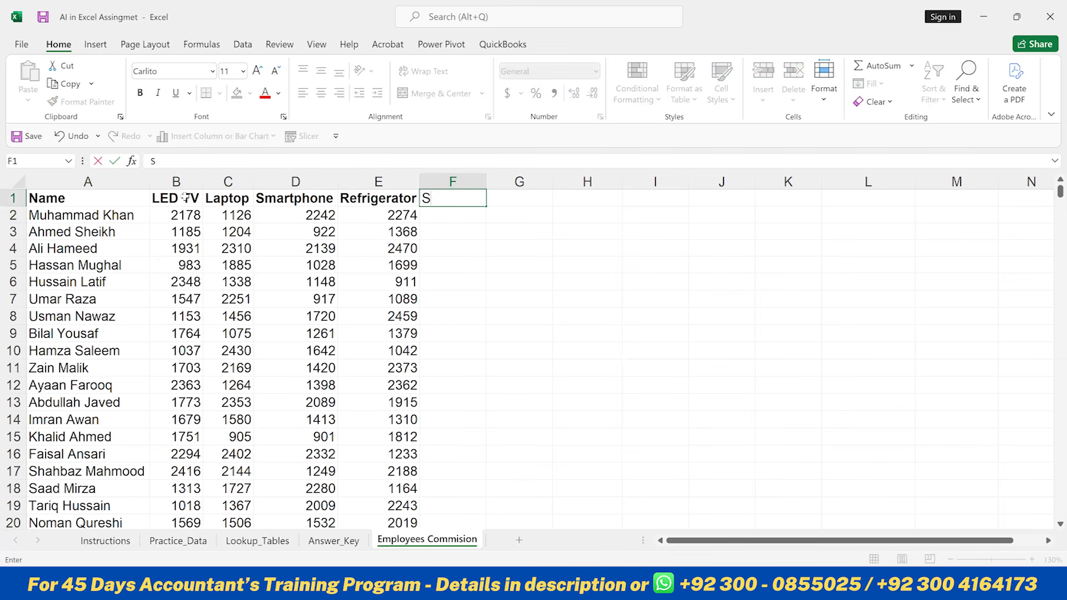
key("Right")
- Select the first employee's LED TV to Refrigerator values in B2:E2 to check their total
key("Left")
key("Left")
key("Left")
key("Left")
key("Left")
key("Left")
key("Down")
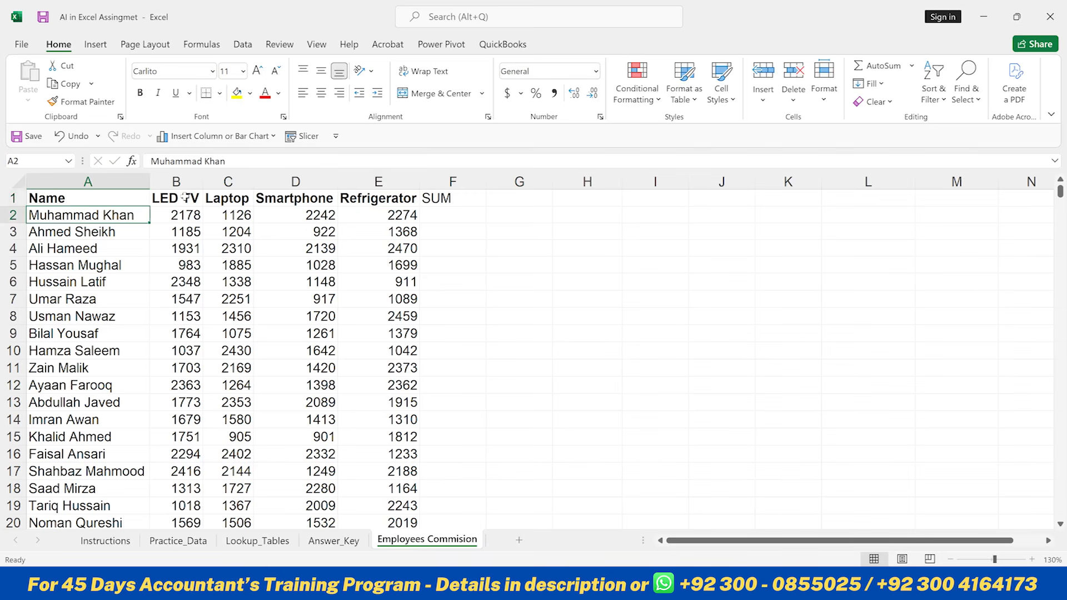
key("Right")
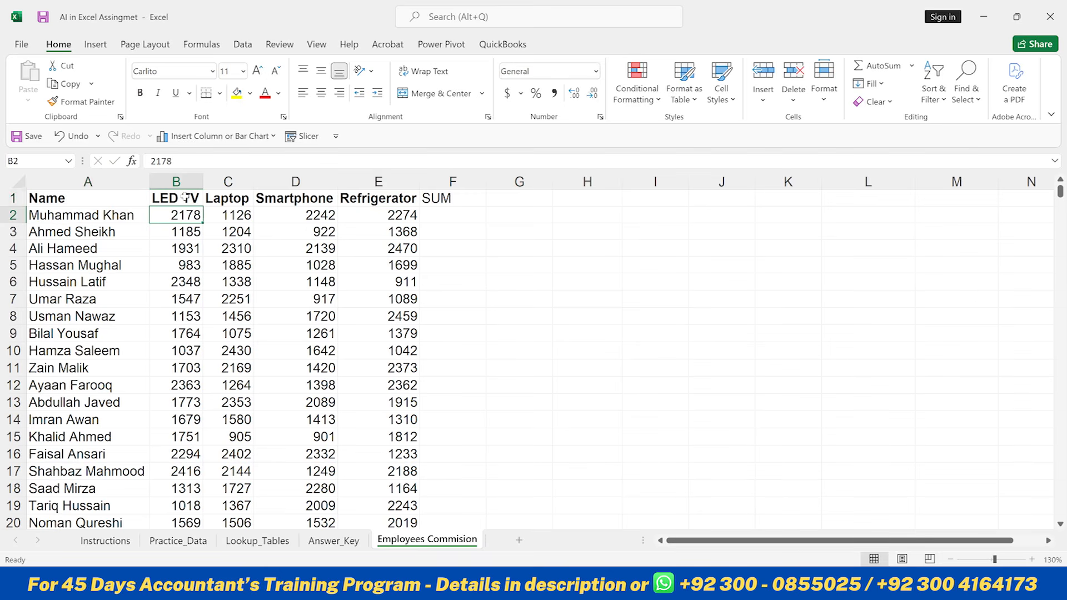
key("shift+Right")
key("shift+Right")
key("shift+Right")
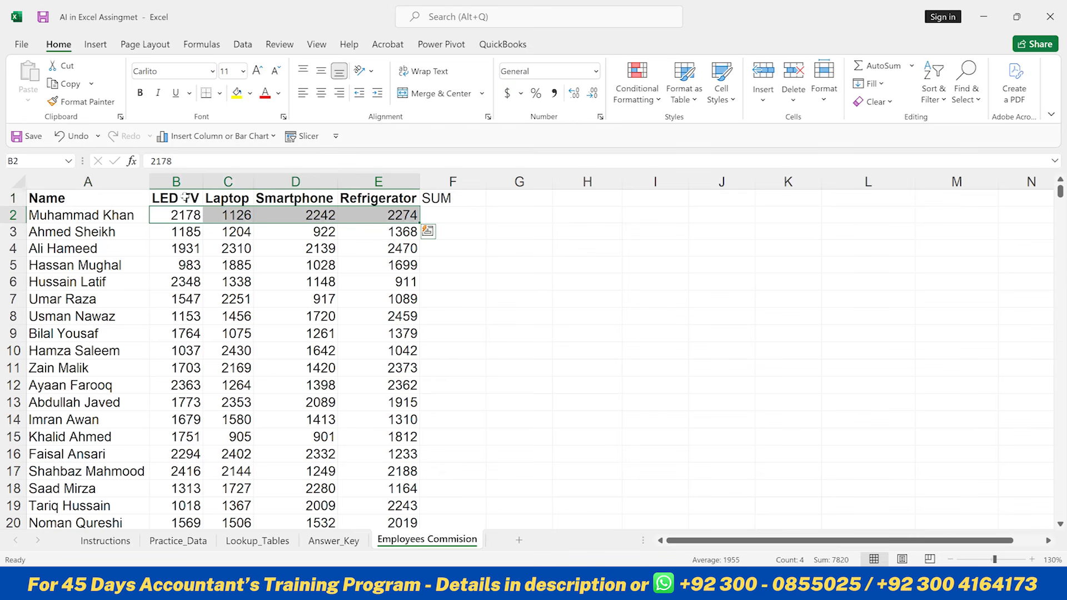
key("Right")
key("Right")
key("Right")
key("Right")
key("Right")
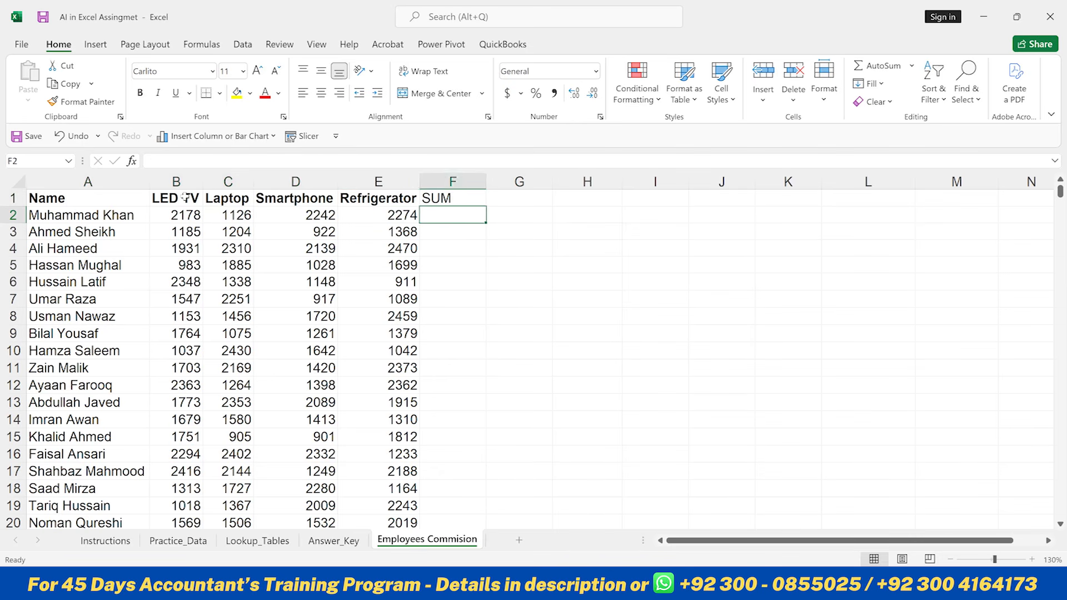
key("Up")
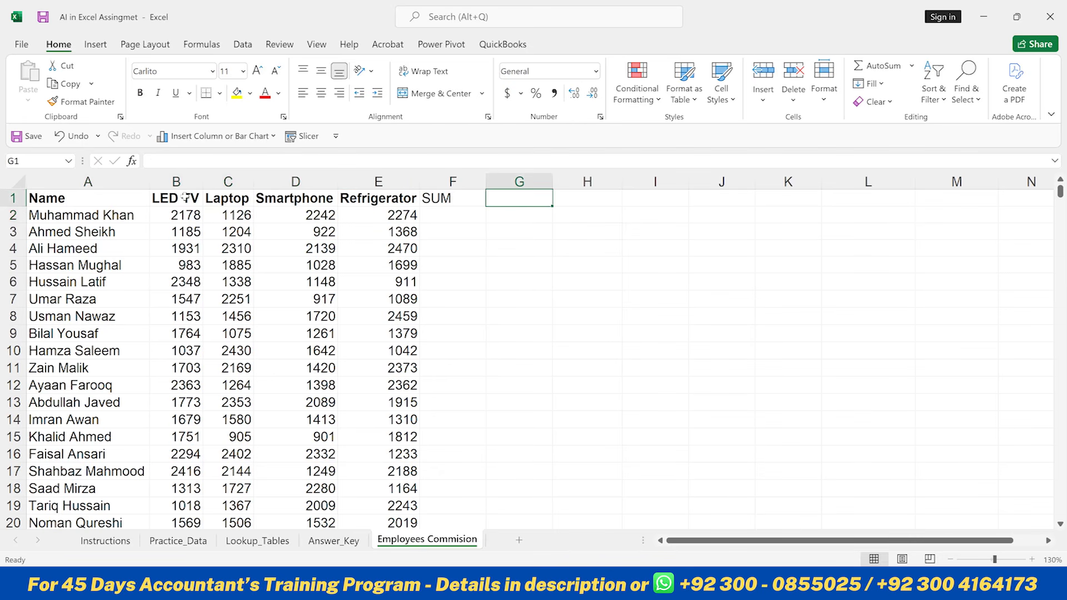
- Enter the column headers AVG in G1 and Categories in H1
type("AVG")
key("Tab")
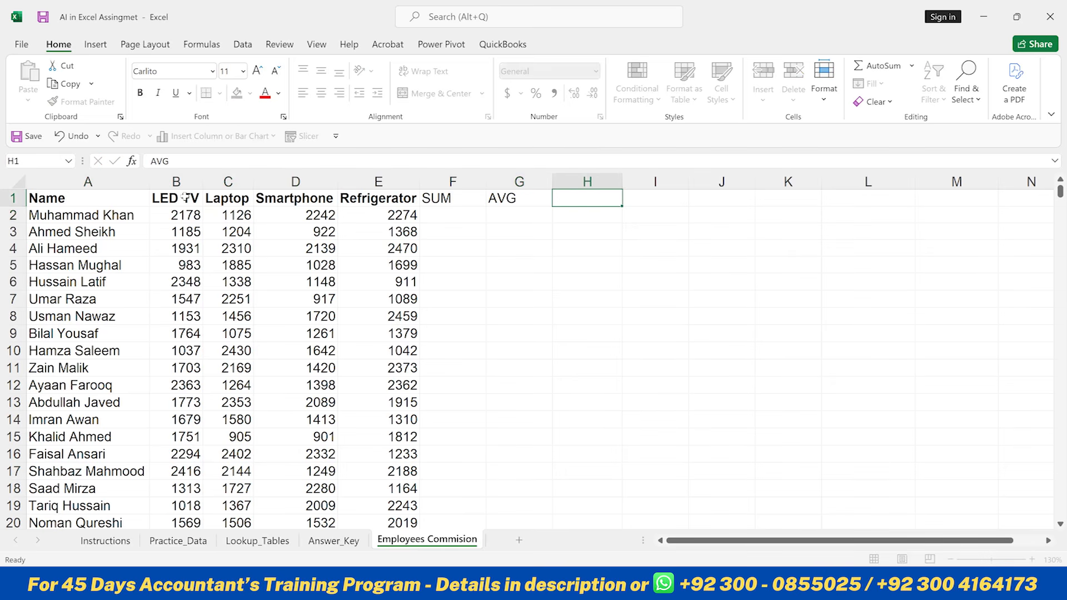
type("Categories")
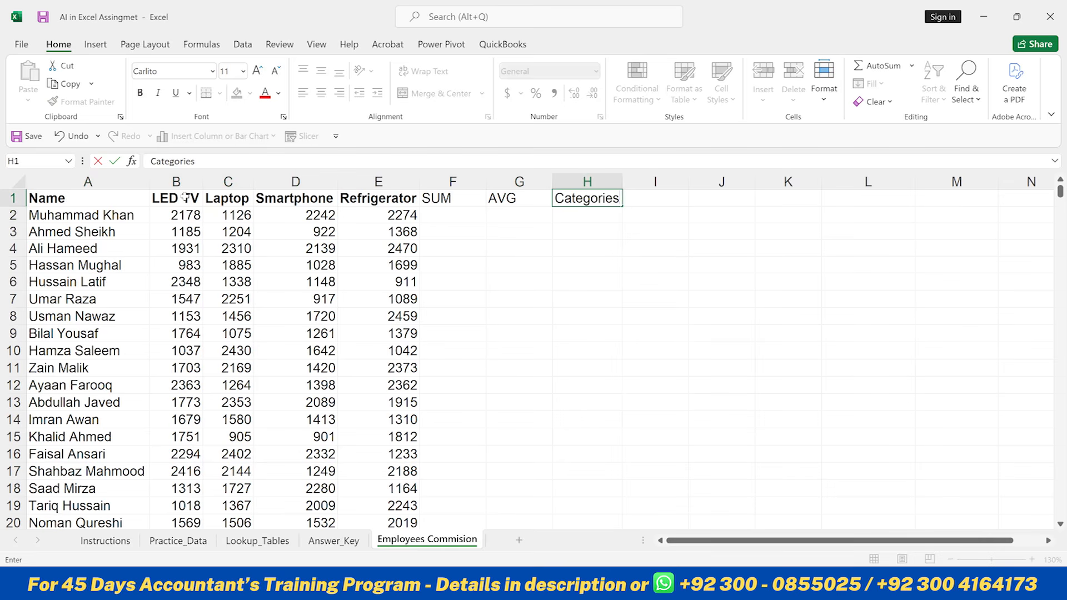
key("Return")
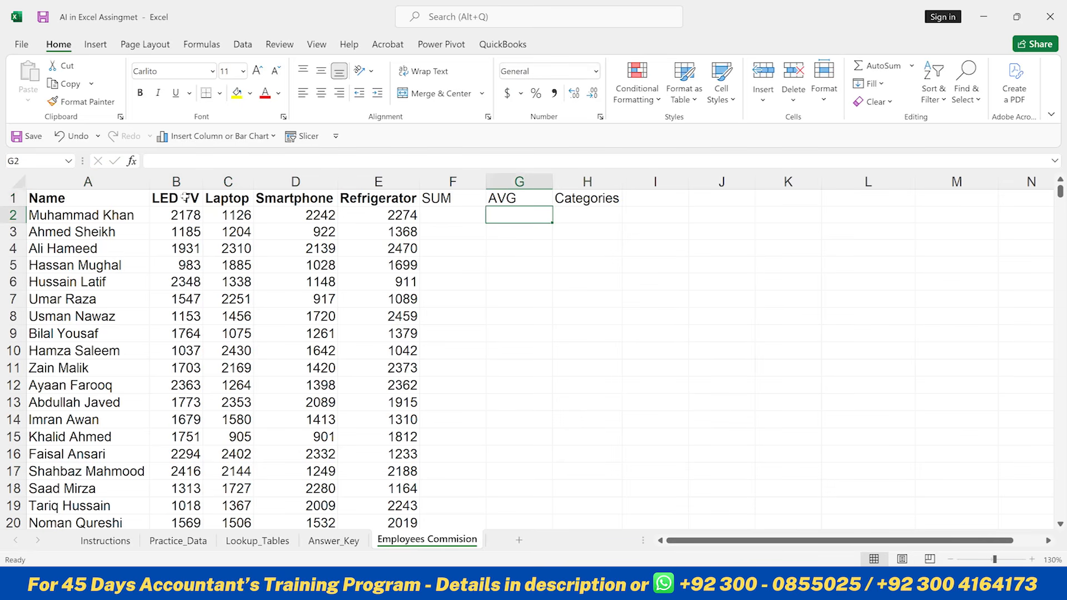
key("Up")
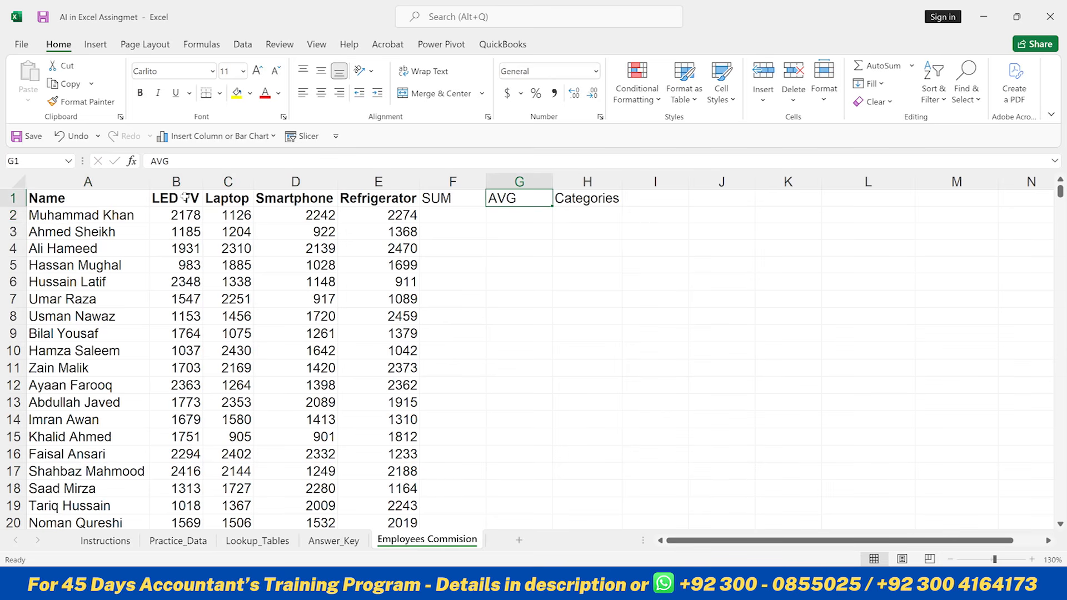
key("Right")
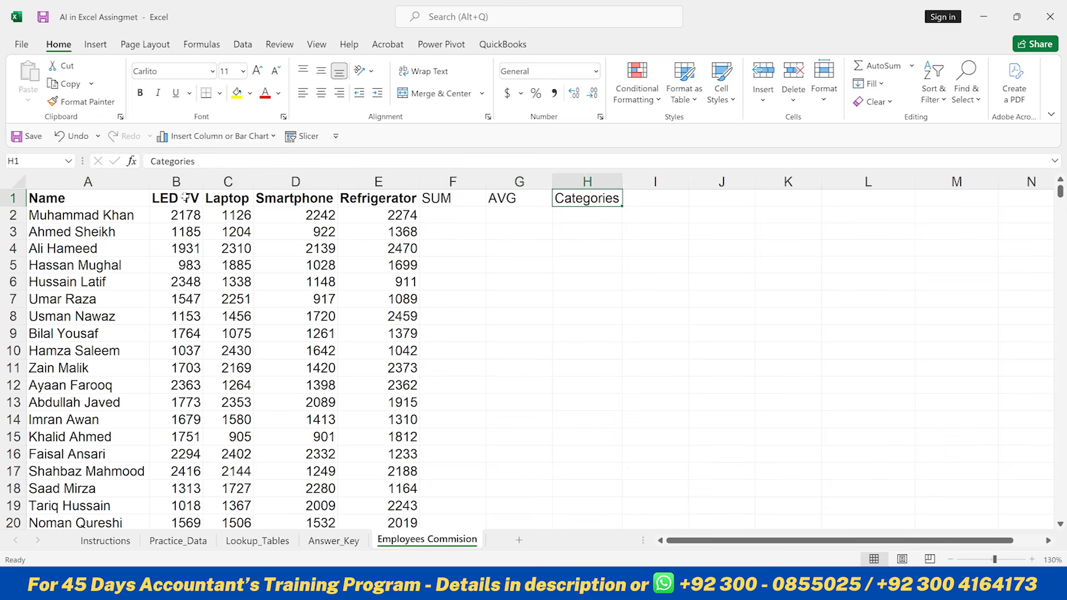
key("Left")
key("Left")
key("Down")
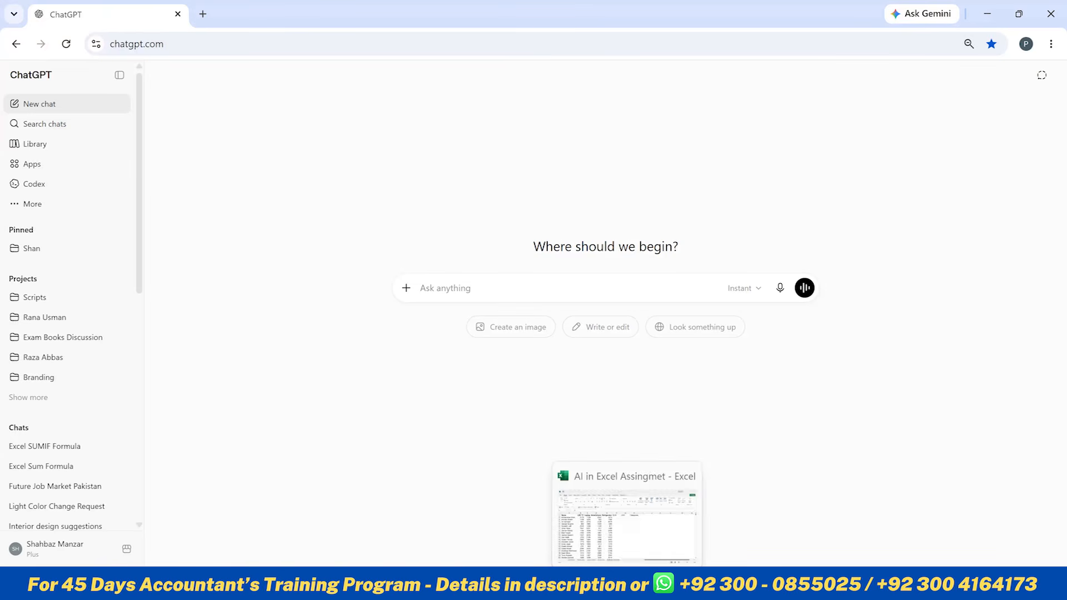
left_click(628, 584)
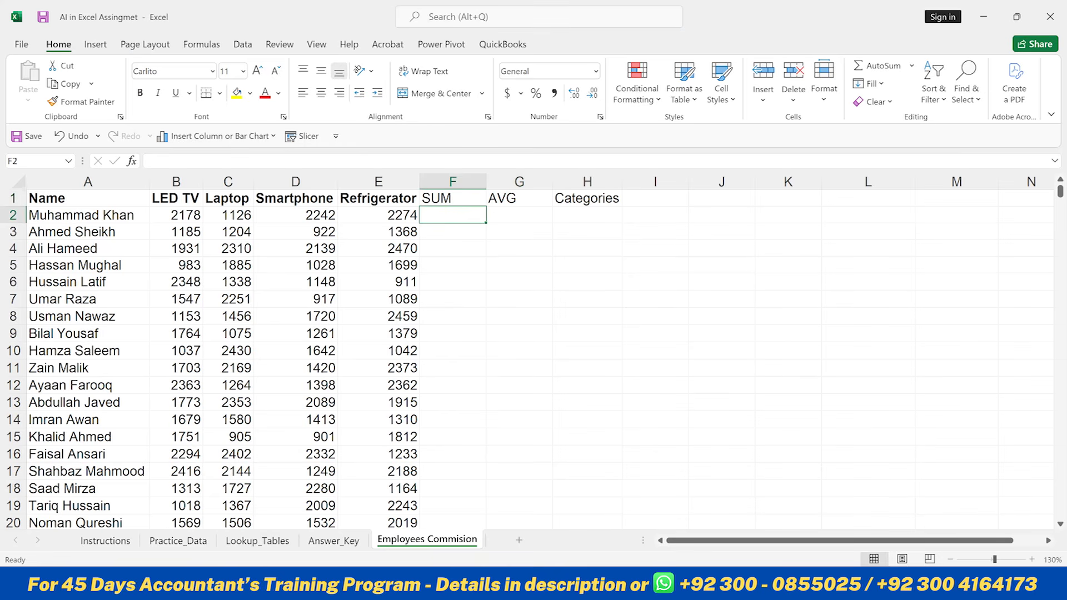
left_click(176, 217)
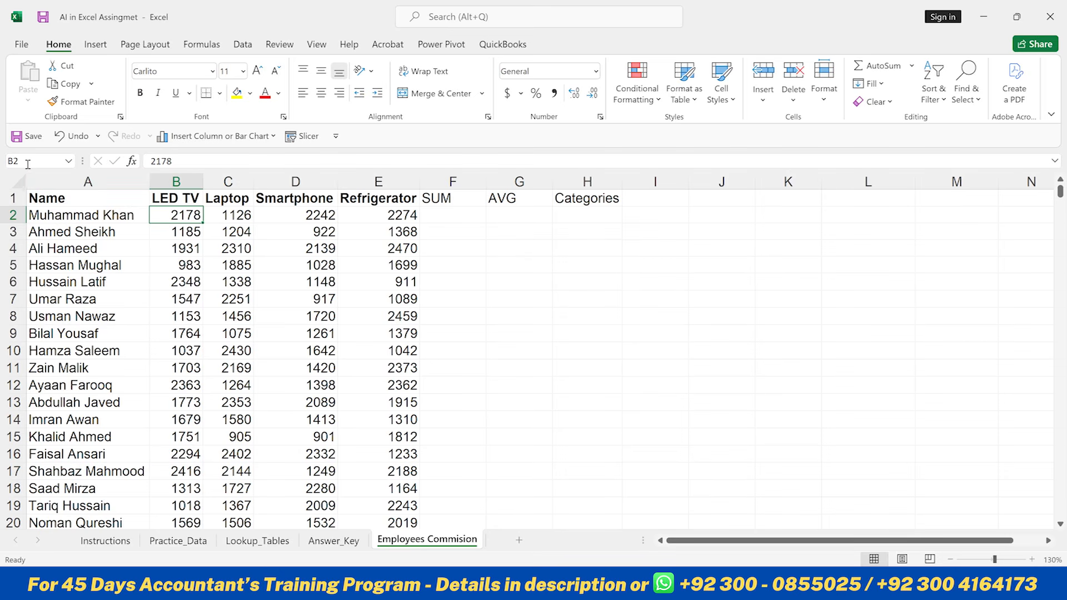
left_click(387, 211)
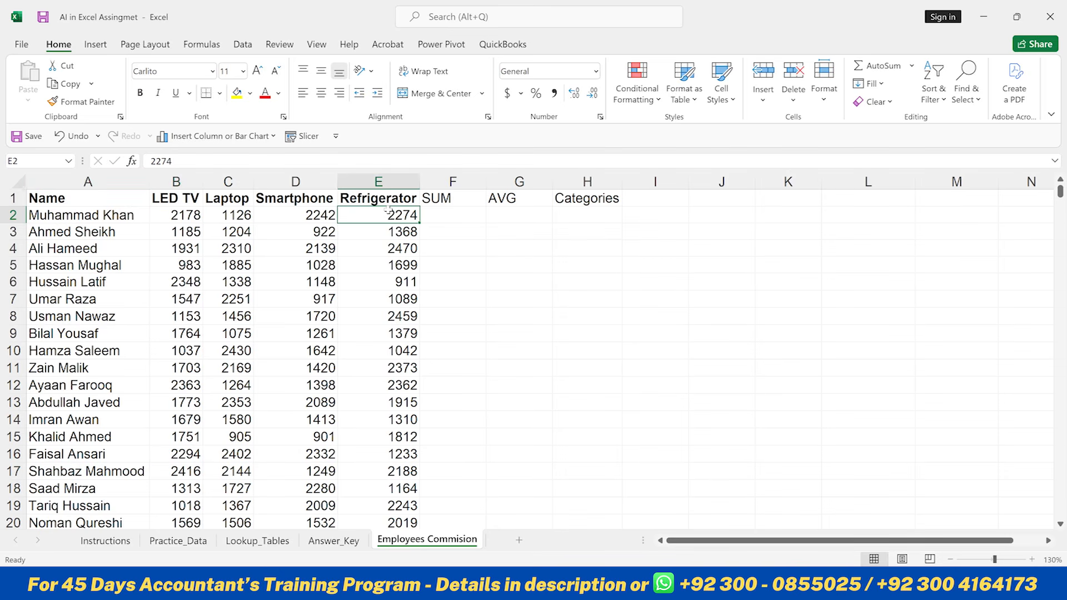
- Switch to ChatGPT and ask it to "Write an excel formula for Sum B2:E2"
key("alt+Tab")
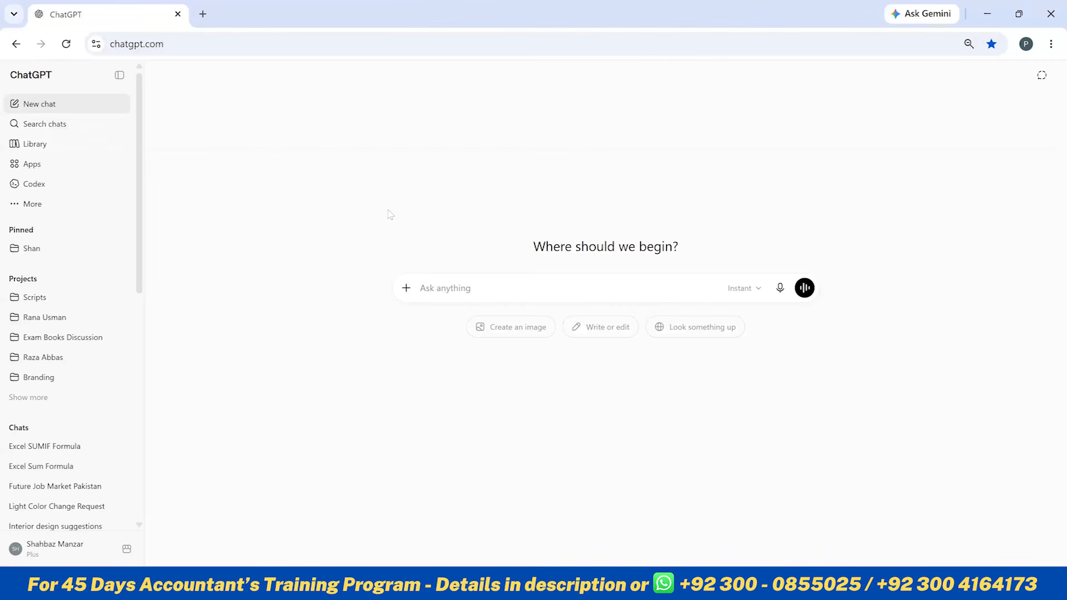
type("Write an excel formula ")
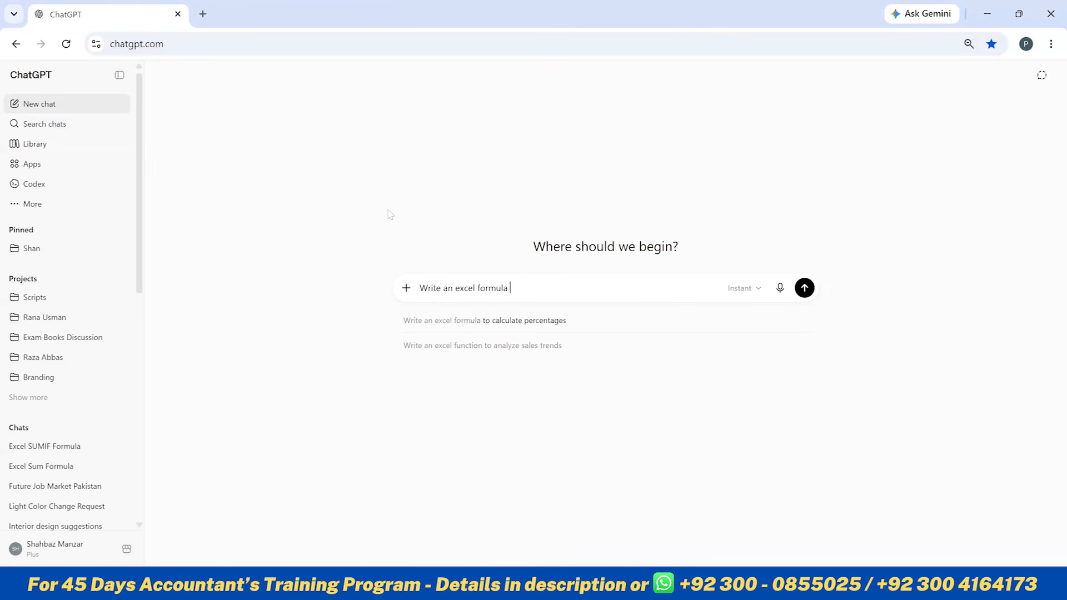
type("for Sum ")
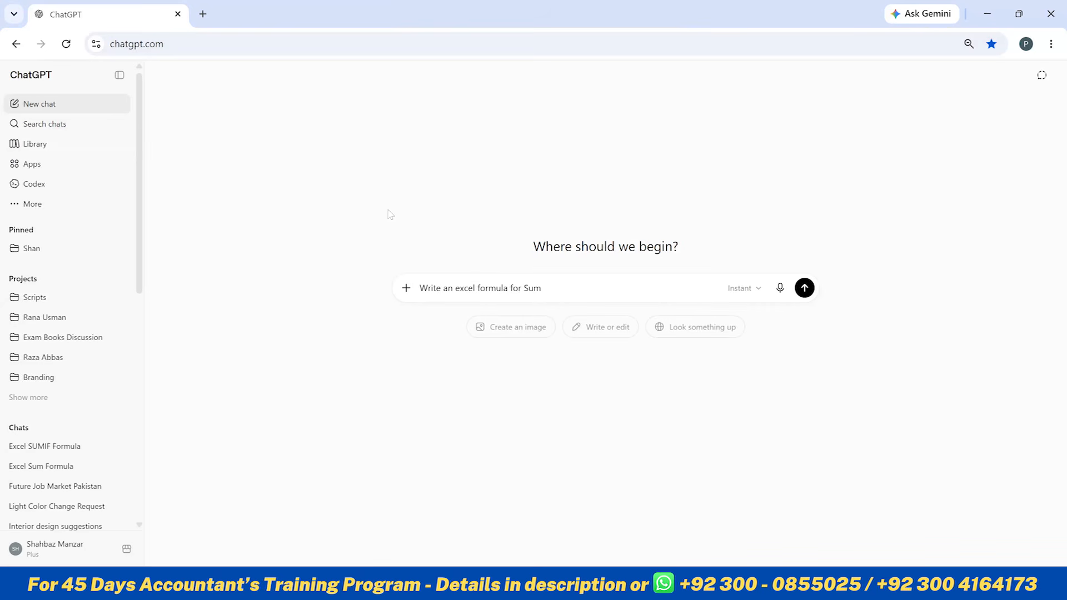
type("B2:E2")
key("Return")
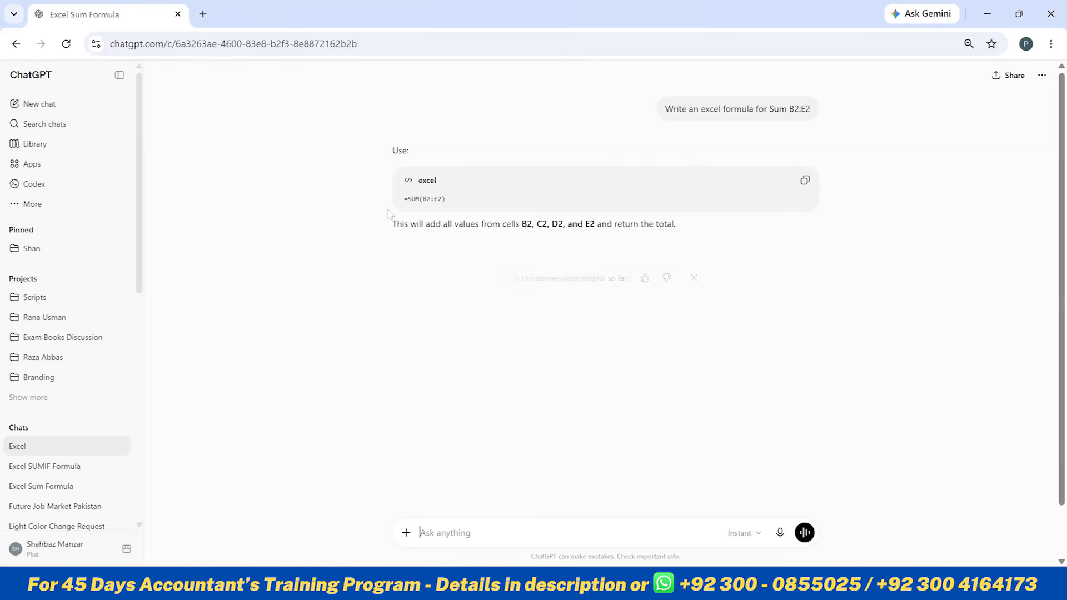
- Copy the suggested =SUM(B2:E2) formula and paste it into cell F2 of the sheet
left_click(805, 181)
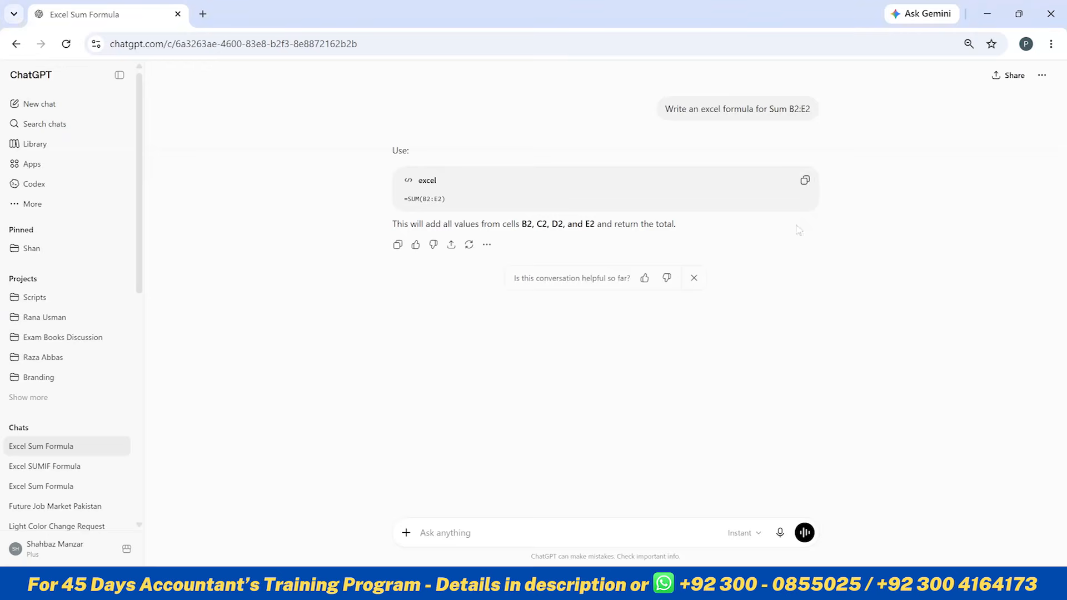
left_click(805, 181)
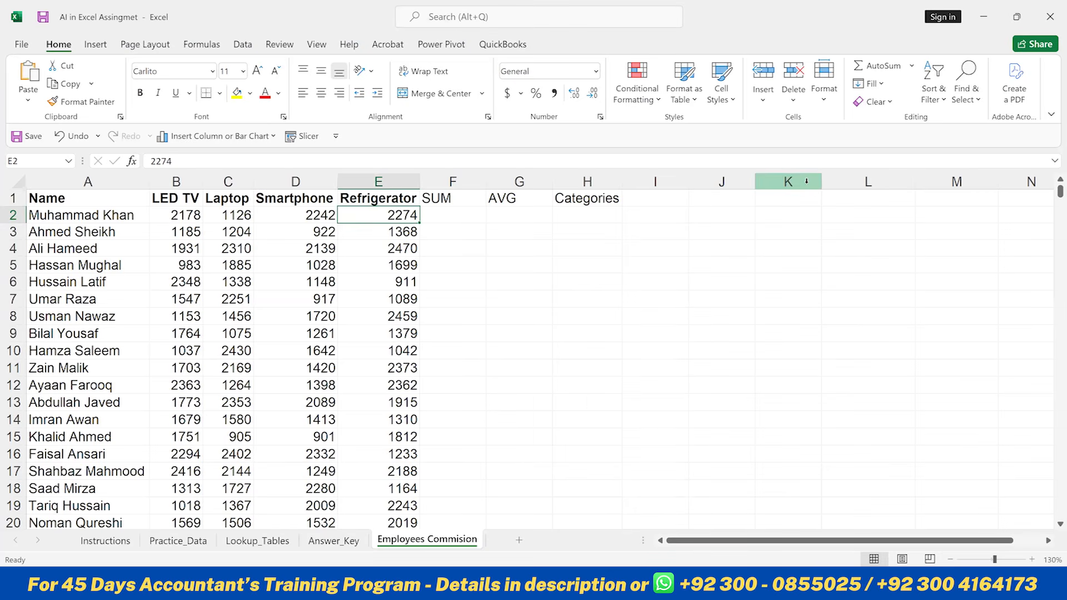
key("Right")
key("ctrl+v")
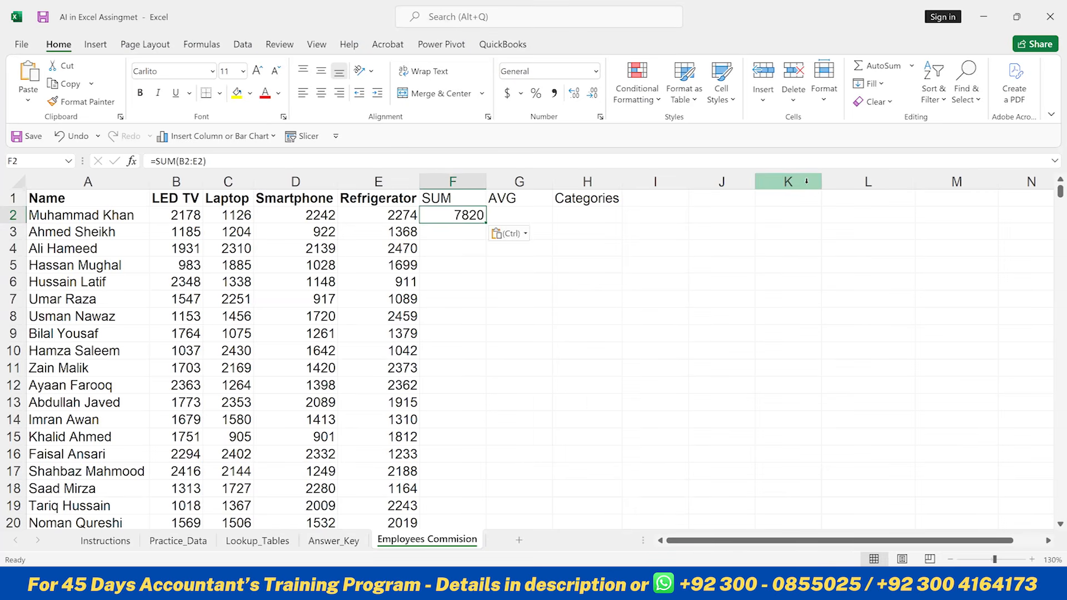
- Select B2:E2 again to compare their total with the result in F2
key("Left")
key("Left")
key("Left")
key("Left")
key("shift+Right")
key("shift+Right")
key("shift+Right")
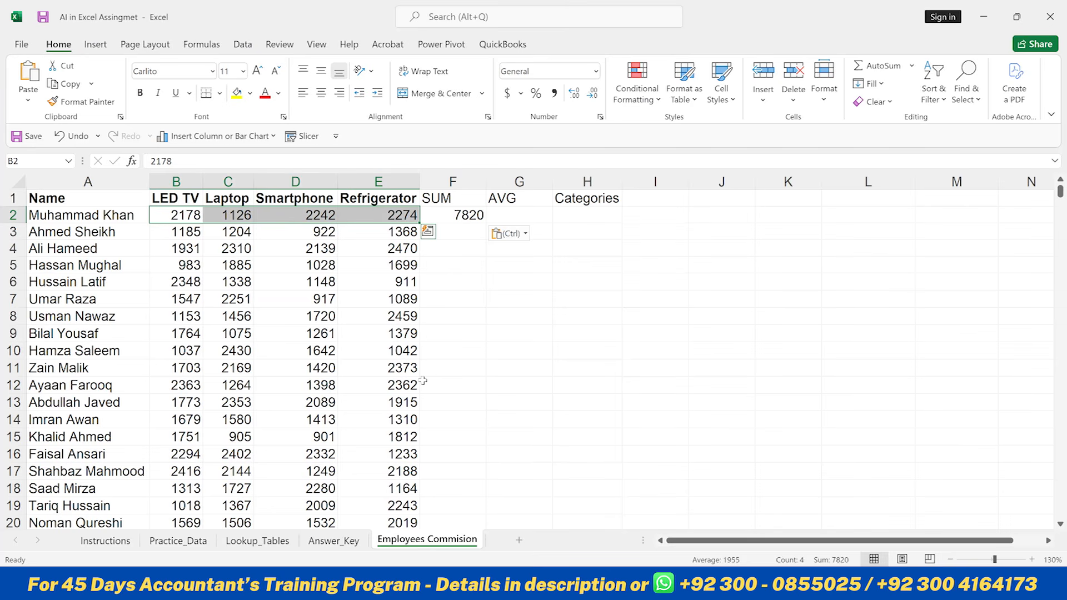
key("Right")
key("Right")
key("Right")
key("Right")
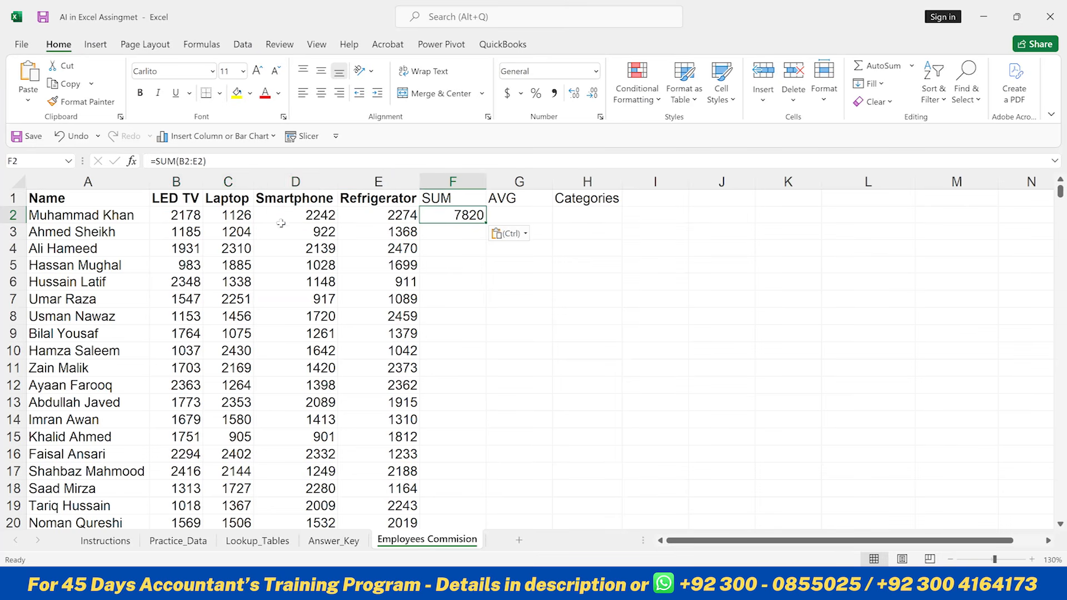
- Fill the SUM formula down column F for all employees
double_click(484, 224)
left_click(510, 212)
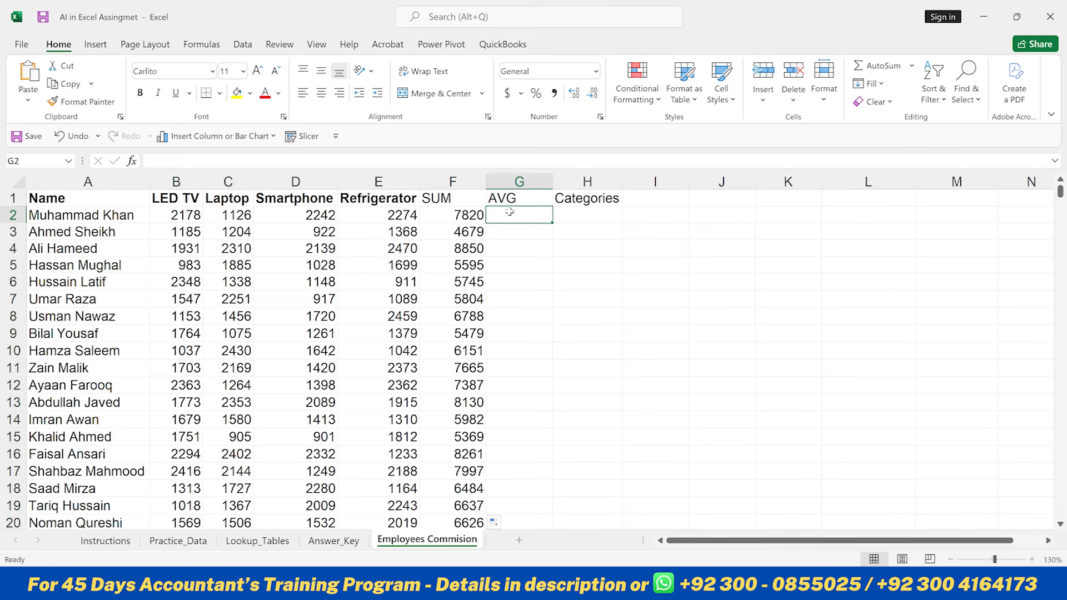
- Switch to ChatGPT and ask it for the same formula for Avg
left_click(178, 217)
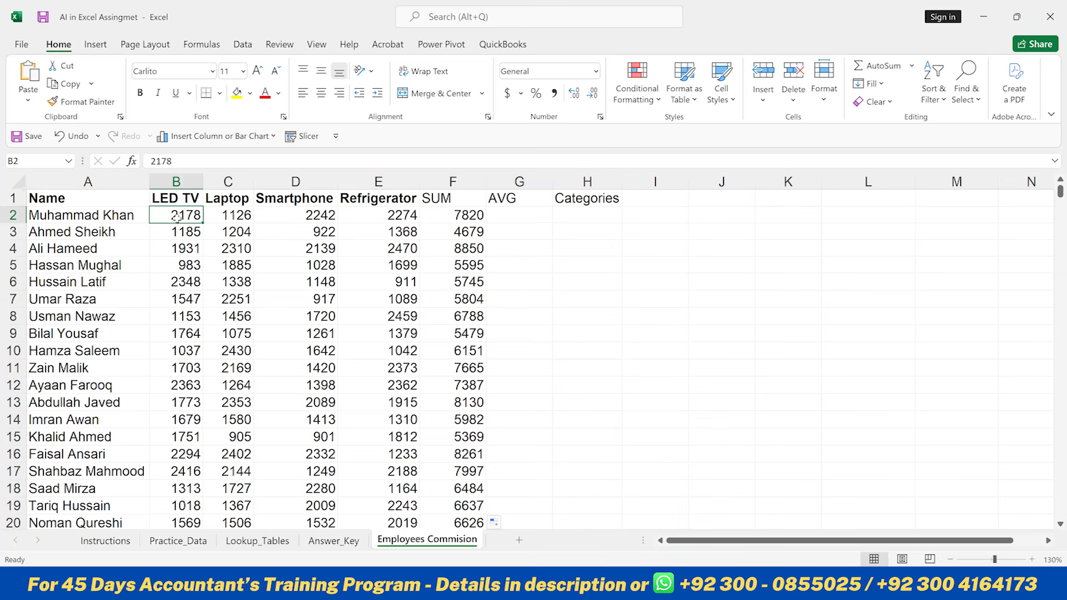
left_click(390, 218)
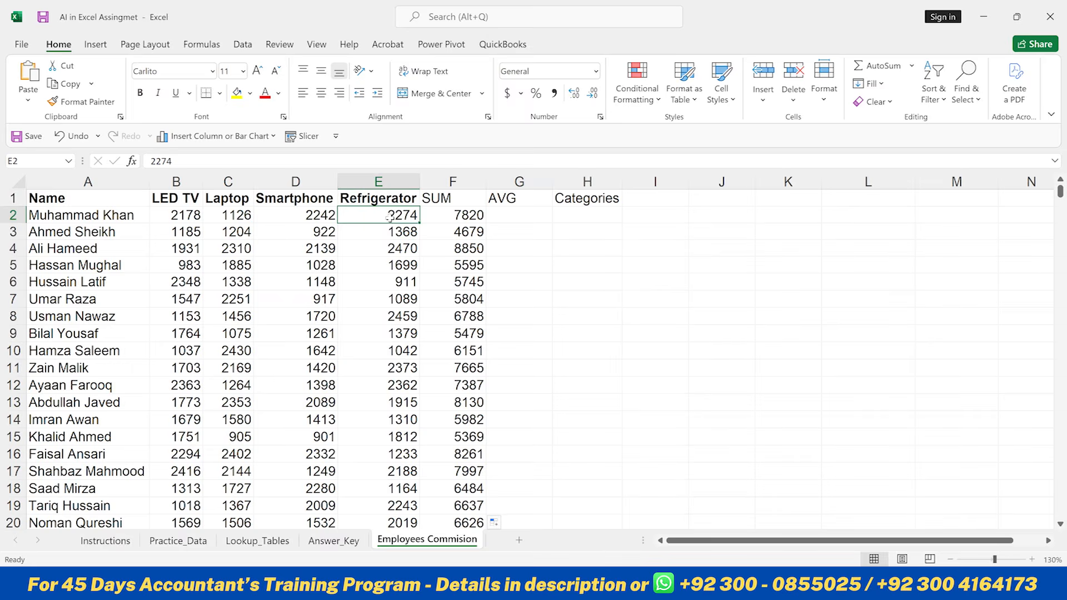
key("alt+Tab")
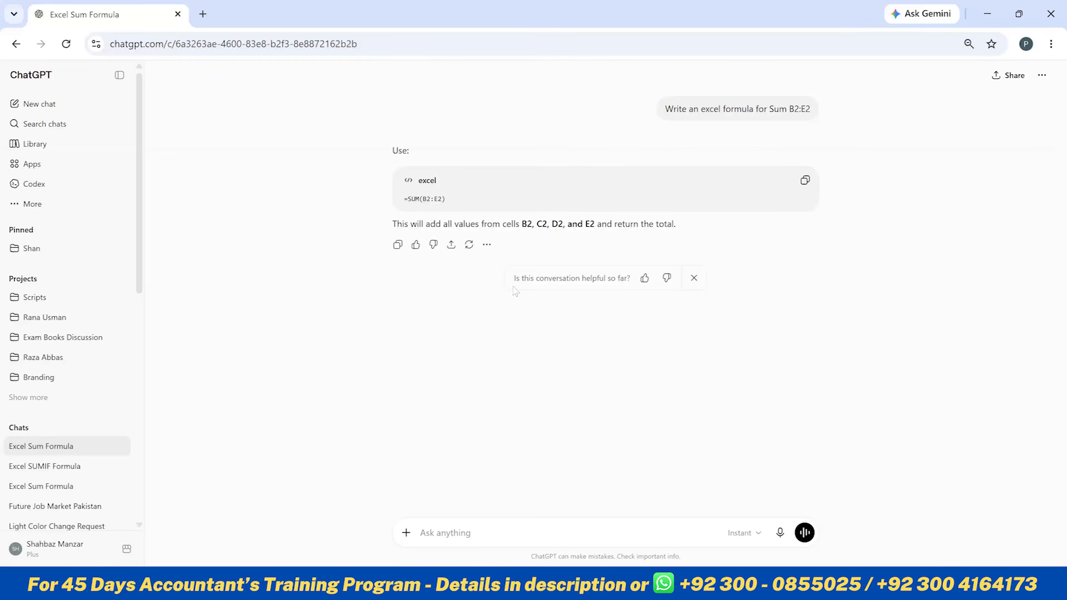
left_click(439, 531)
type("same for Avg")
key("Return")
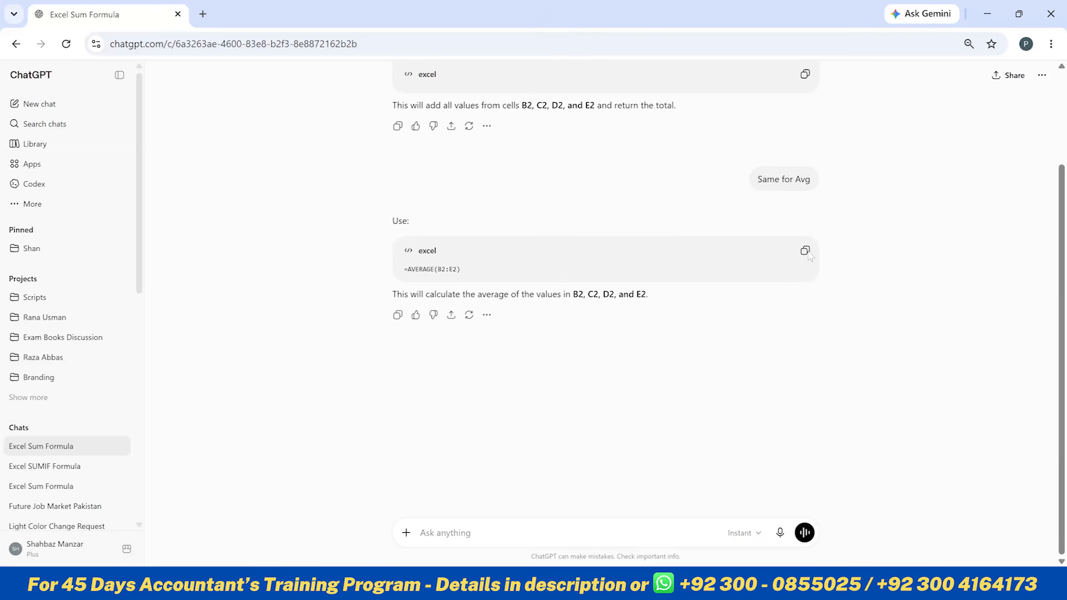
- Copy the suggested =AVERAGE(B2:E2) formula, paste it into G2 and fill it down column G
left_click(805, 251)
key("alt+Tab")
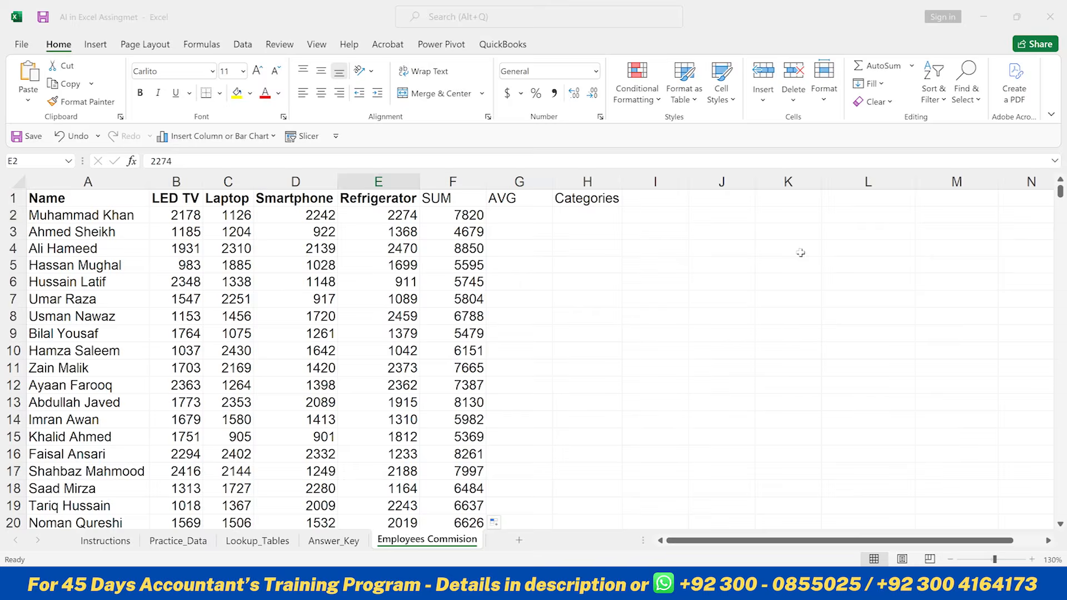
left_click(524, 215)
key("ctrl+v")
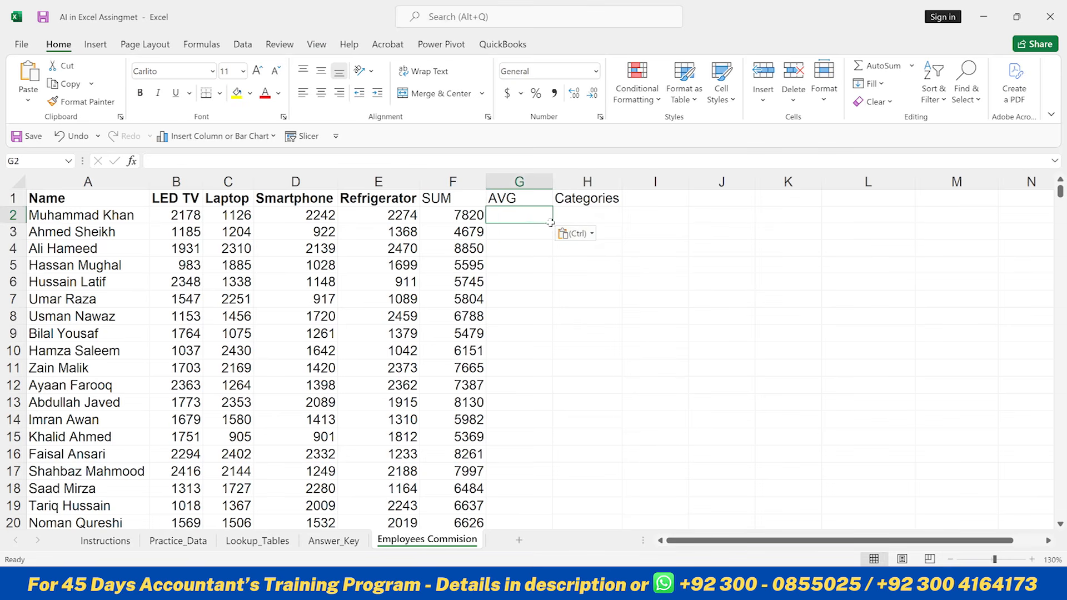
double_click(552, 222)
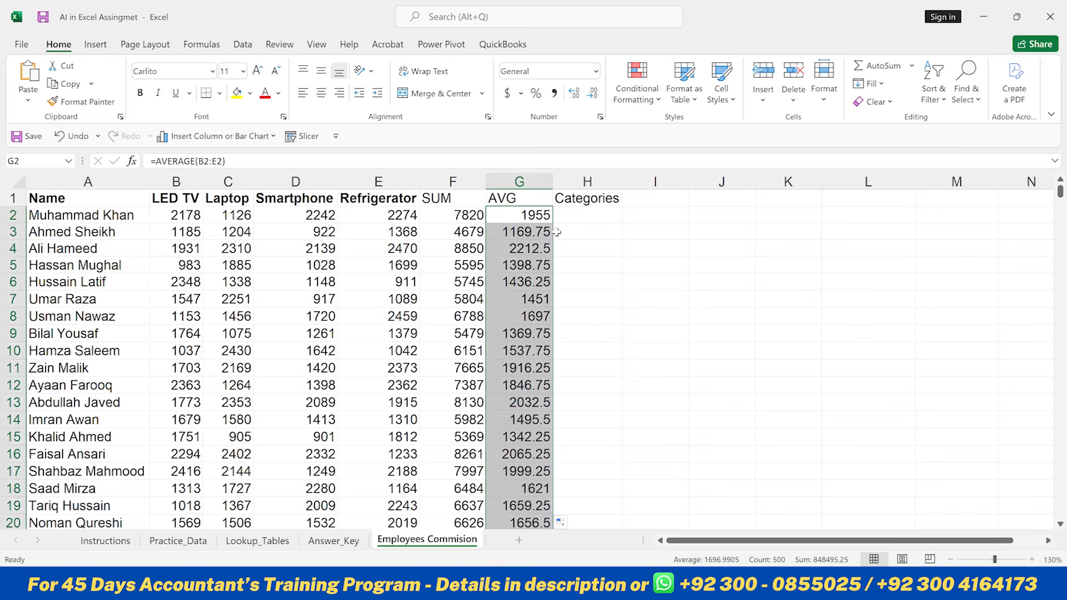
left_click(532, 214)
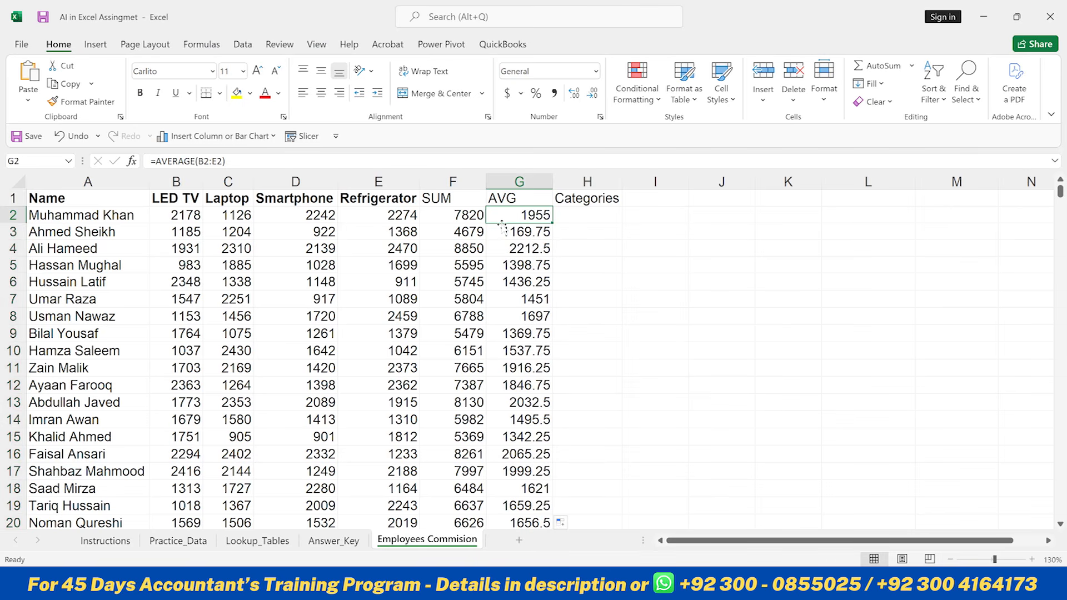
left_click(576, 220)
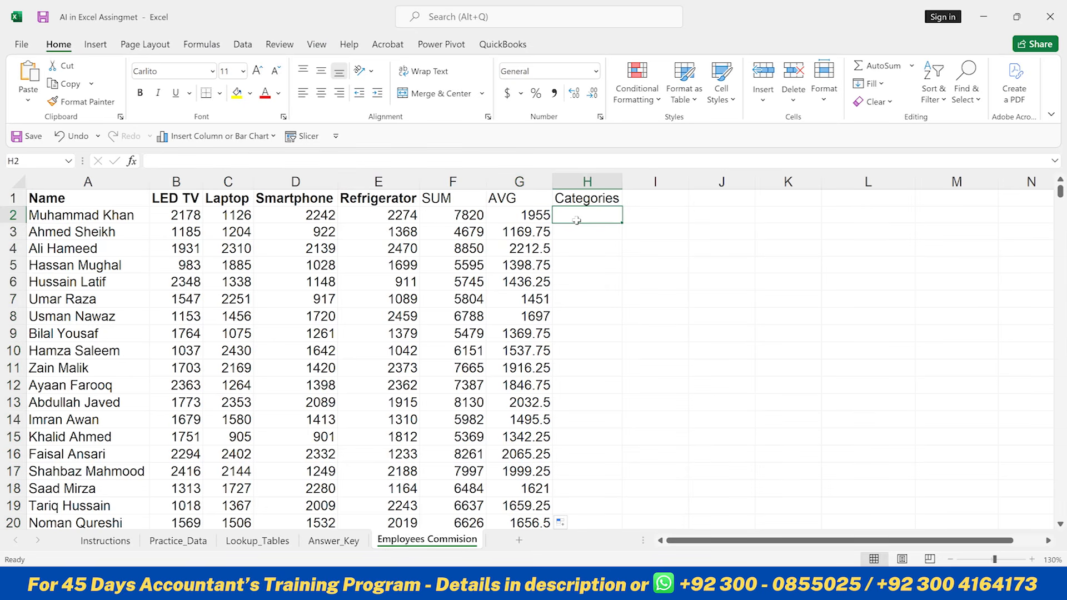
key("Right")
key("Right")
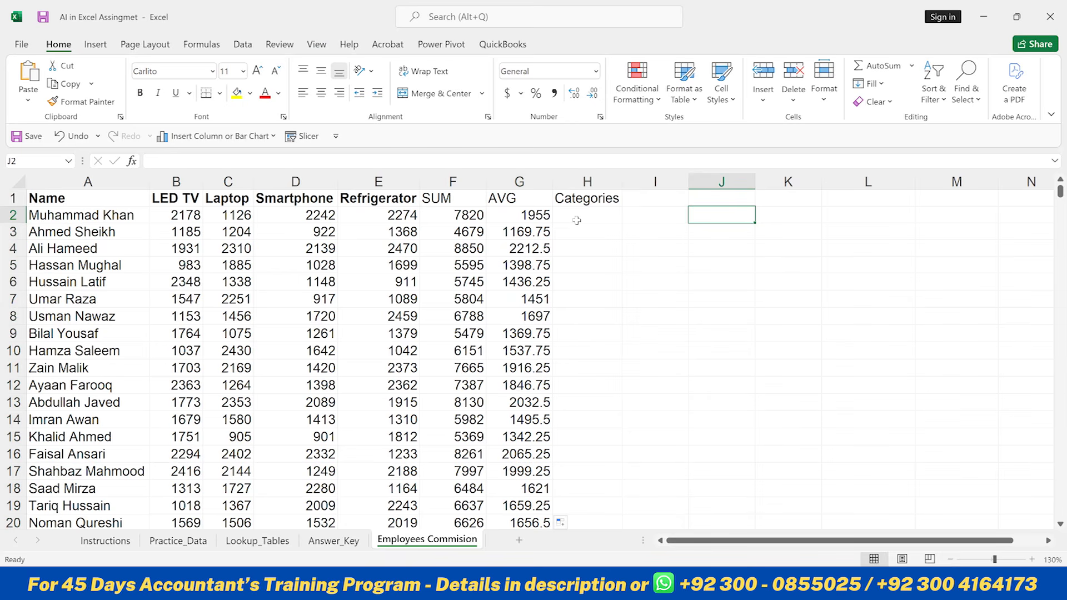
key("Left")
key("Left")
key("Left")
key("Left")
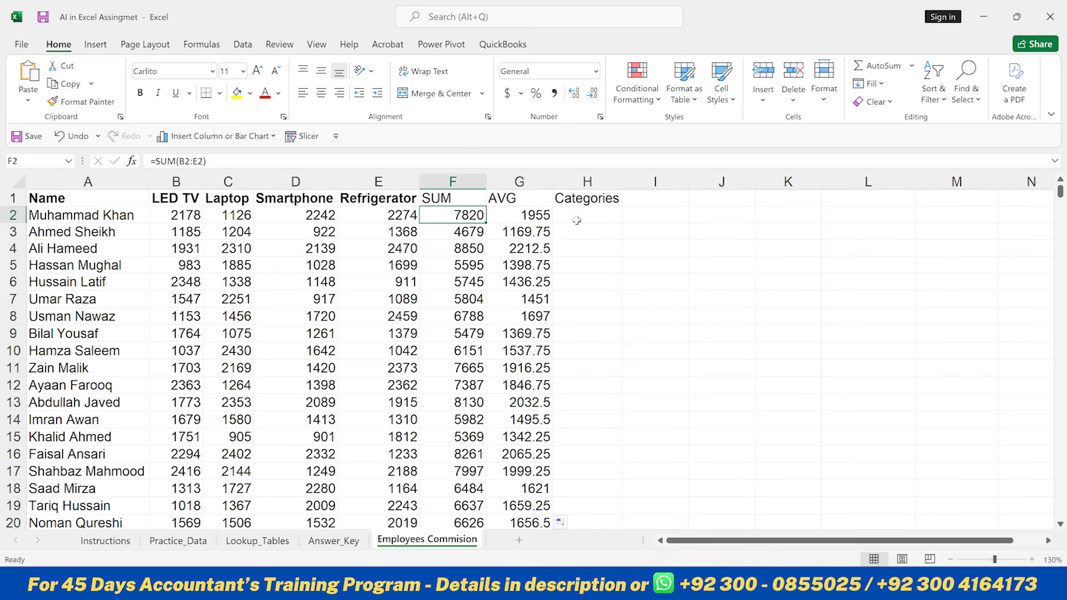
key("Down")
key("Down")
key("Down")
key("Down")
key("Down")
key("Down")
key("Down")
key("Up")
key("Up")
key("Up")
key("Up")
key("Up")
key("Up")
key("Up")
- Start a category table in J2:K3 with 8000+ as A and 6000-8000 as B
key("Right")
key("Right")
key("Right")
key("Right")
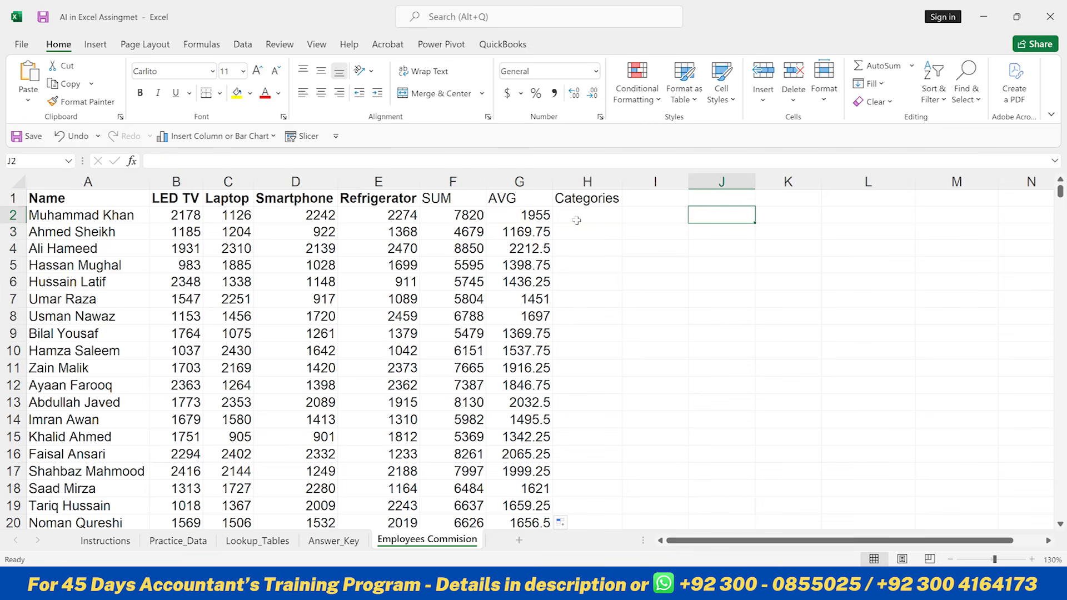
type("800")
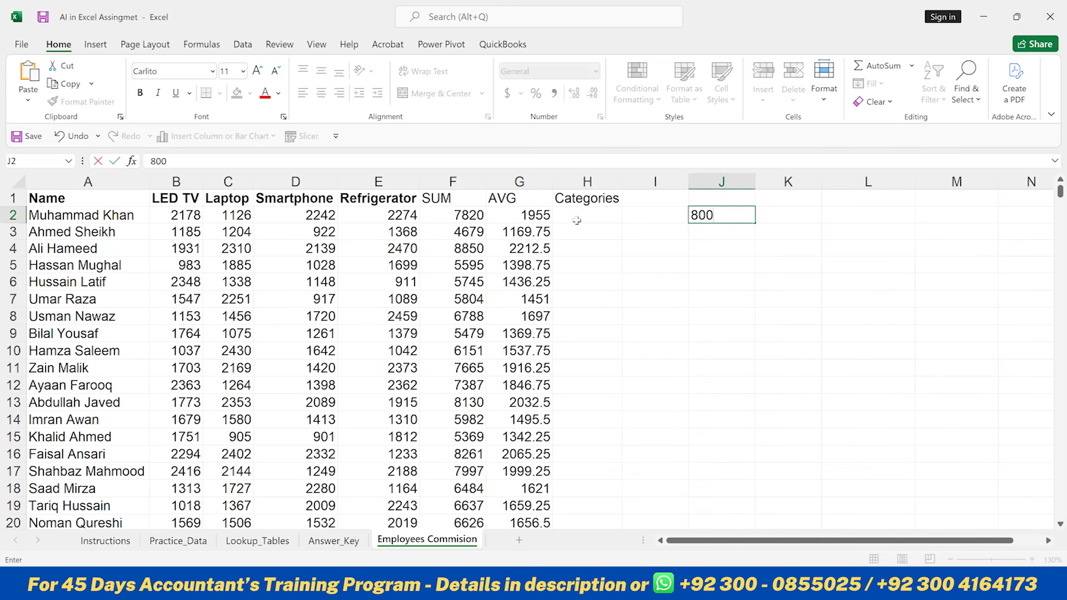
type("0+")
key("Tab")
type("A")
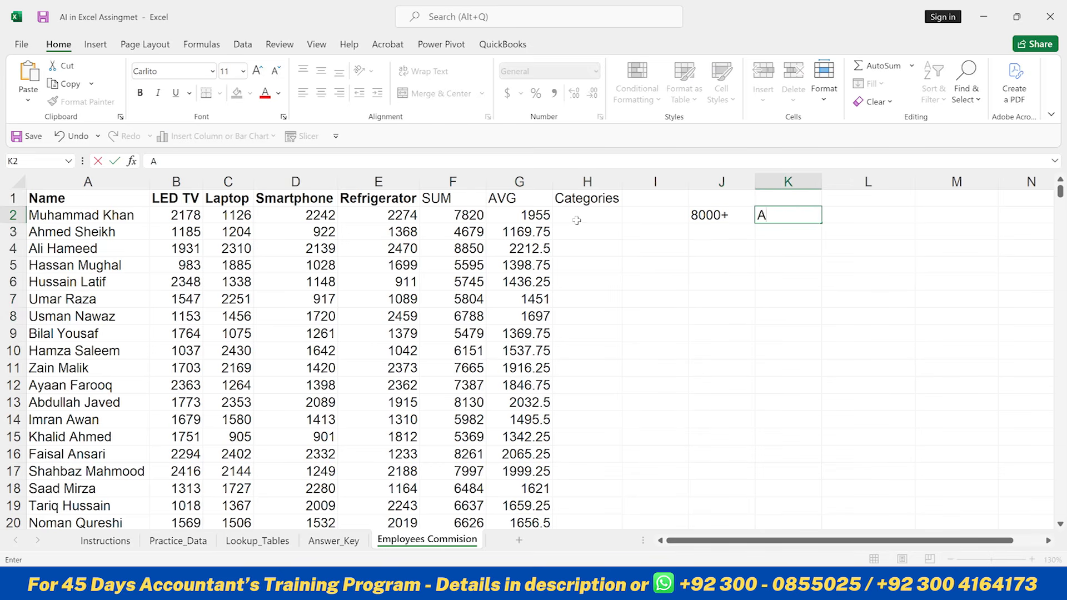
key("Up")
key("Down")
key("Down")
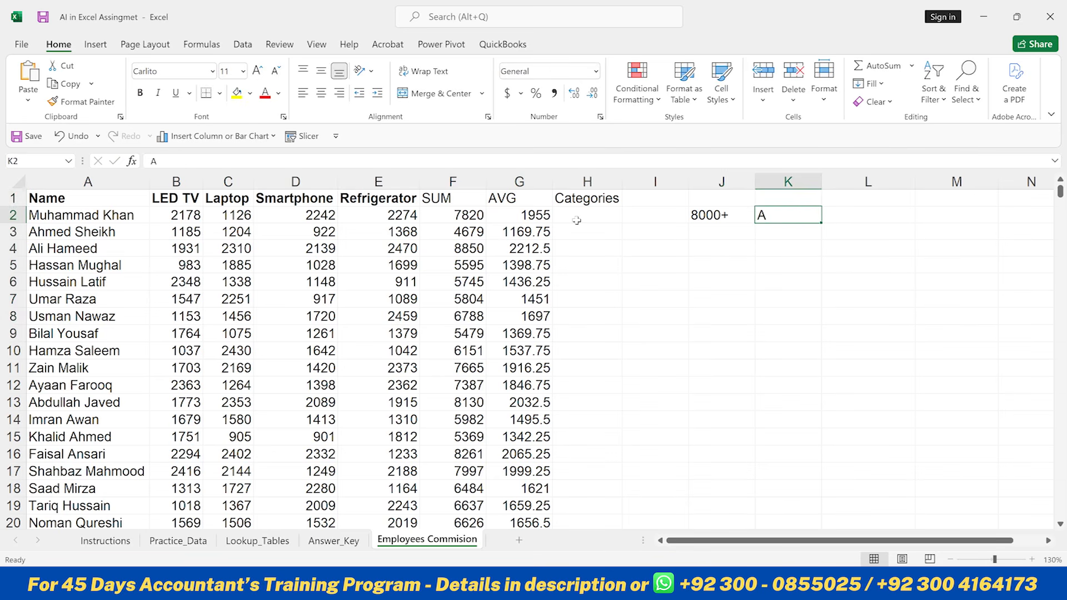
key("Left")
type("6000-")
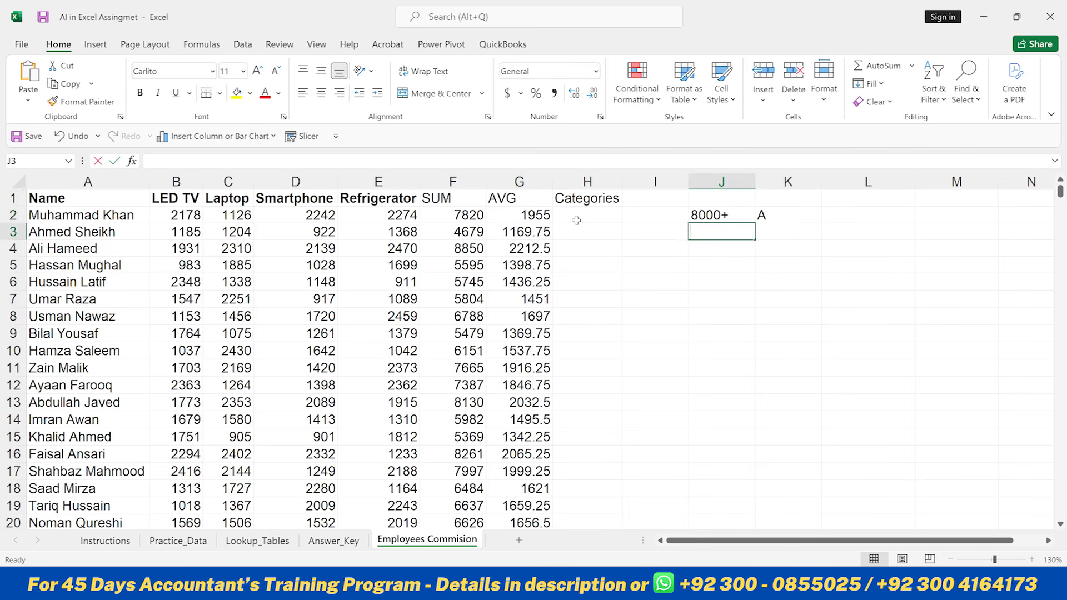
type("8000")
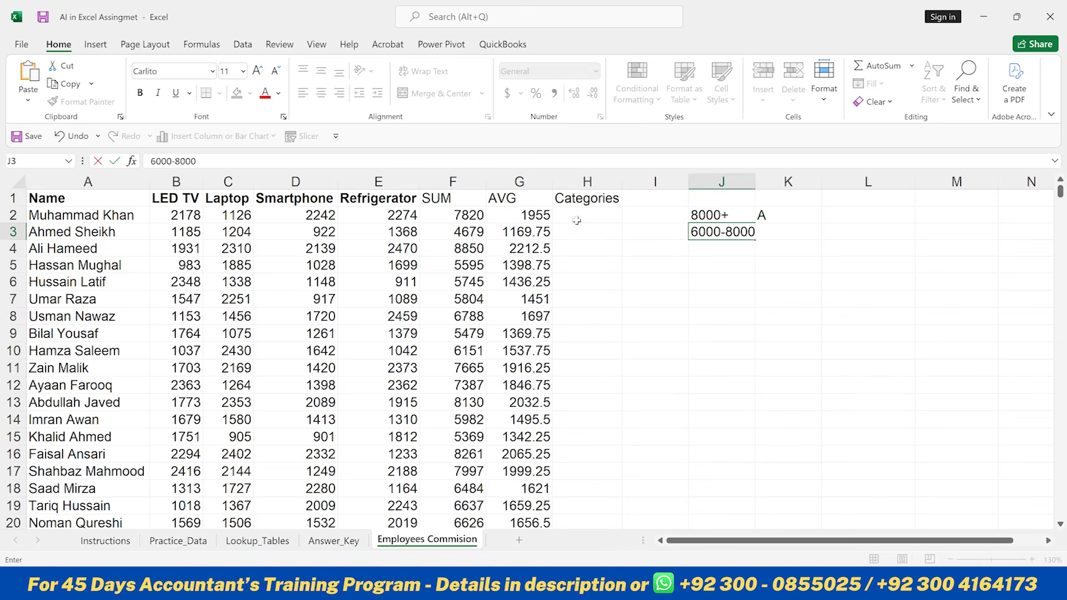
key("Tab")
type("B")
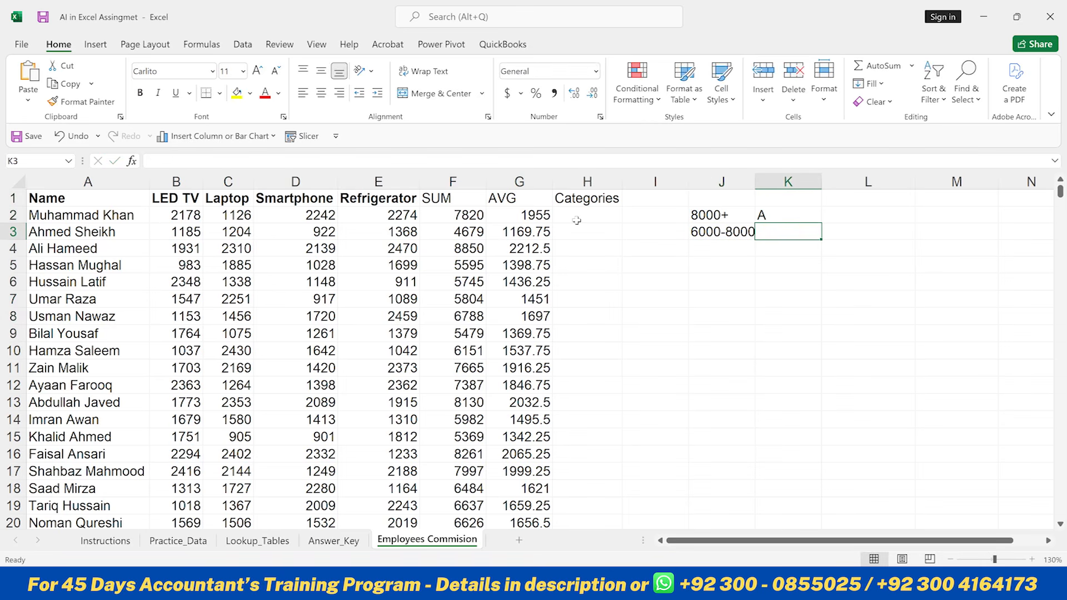
key("Return")
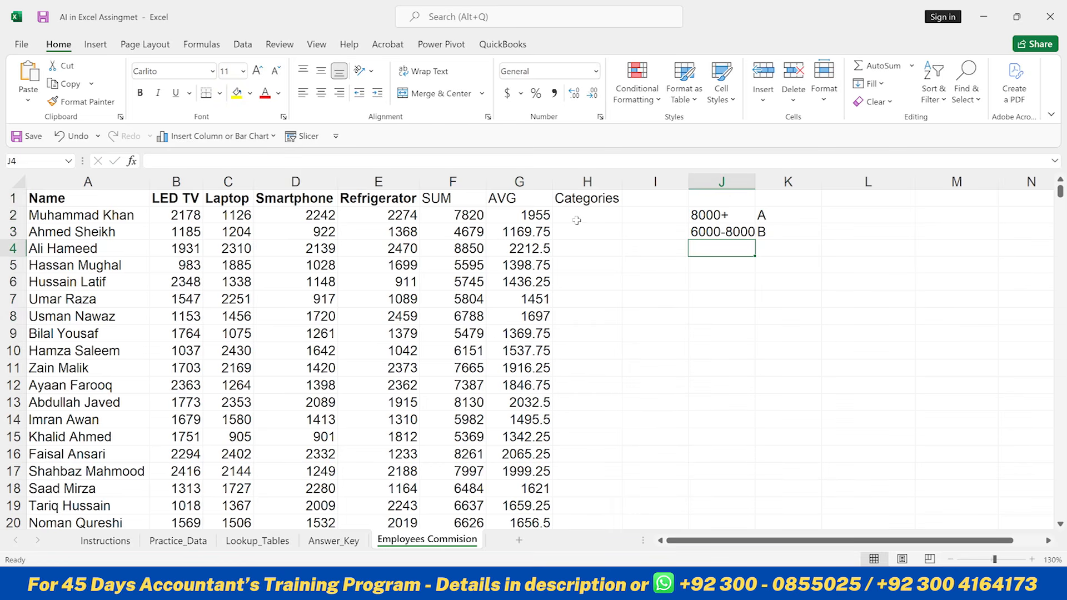
- Add category rows 5000-6000 as C and Less then 5000 as D below them
type("4000")
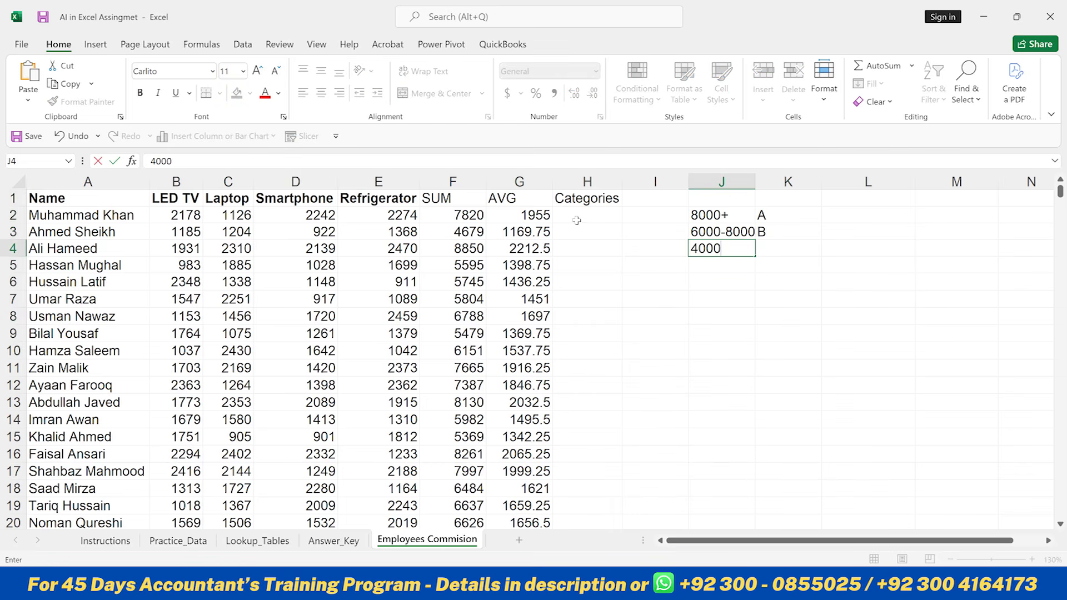
key("BackSpace")
key("BackSpace")
key("BackSpace")
key("BackSpace")
type("5---")
key("BackSpace")
key("BackSpace")
key("BackSpace")
type("000-6000")
key("Tab")
type("C")
key("Return")
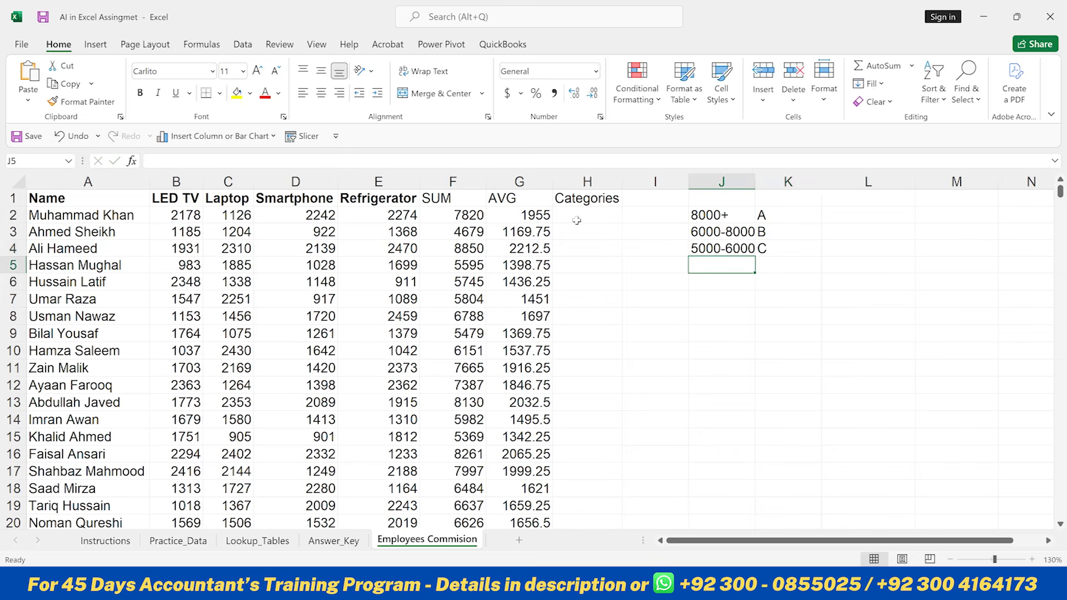
type("Less")
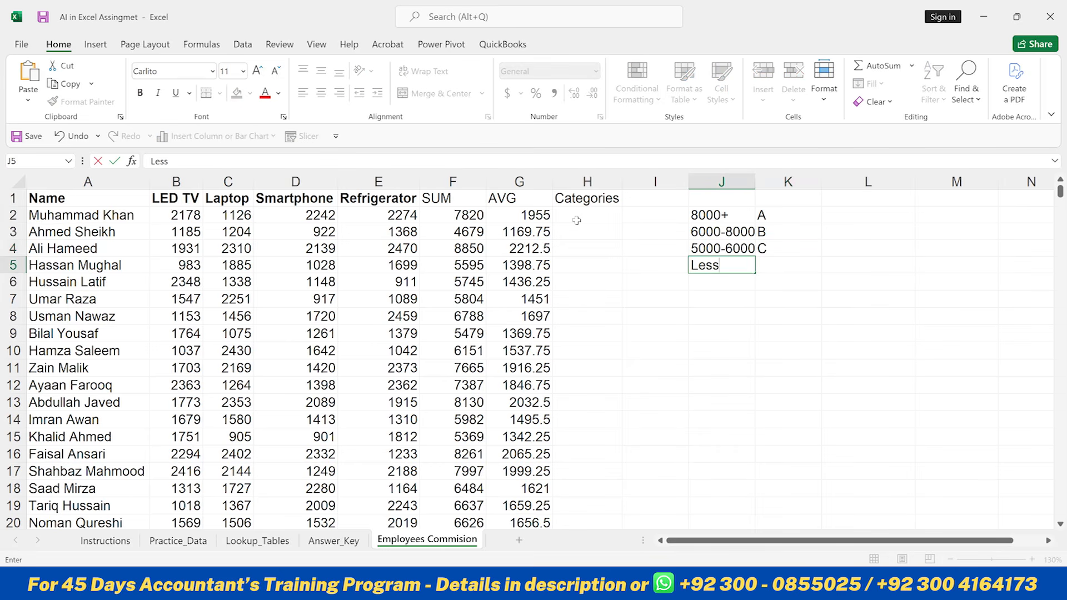
type(" then 5000")
key("Tab")
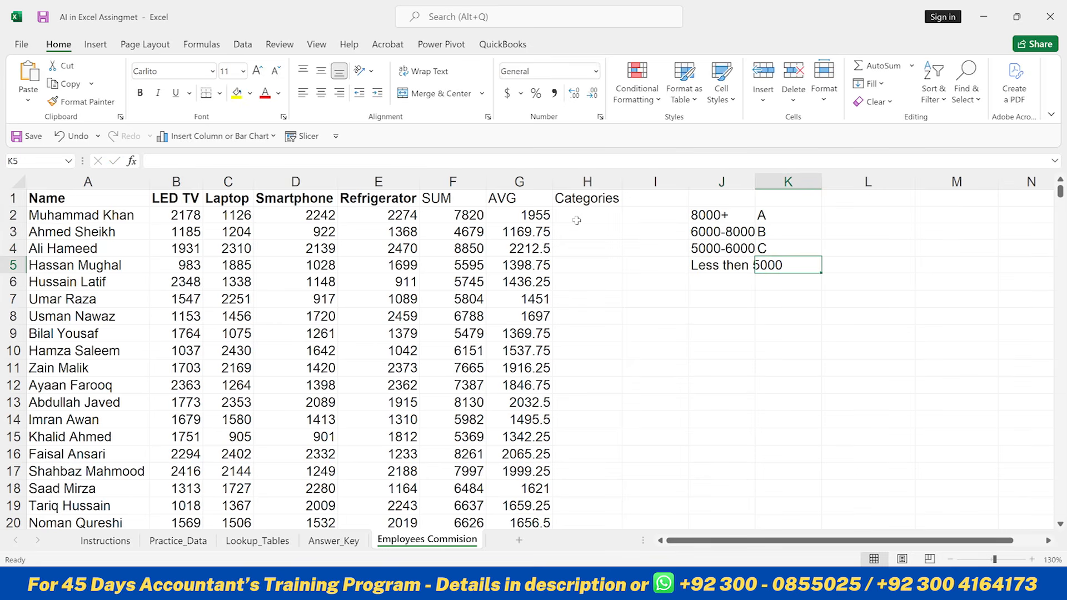
type("D")
key("Left")
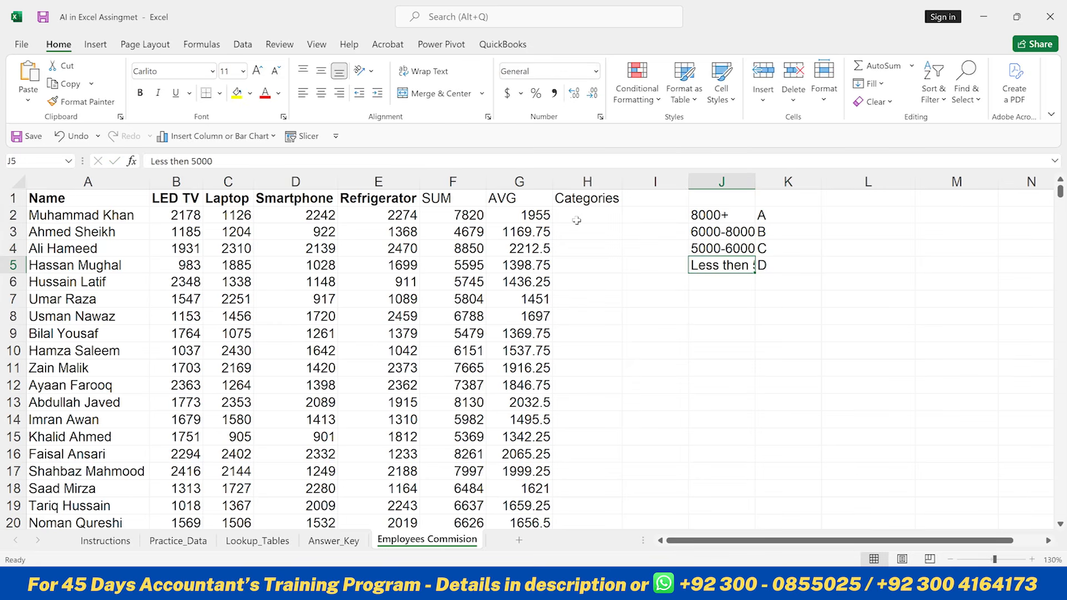
- Autofit the width of column J to its category ranges
key("alt")
key("h")
key("o")
key("i")
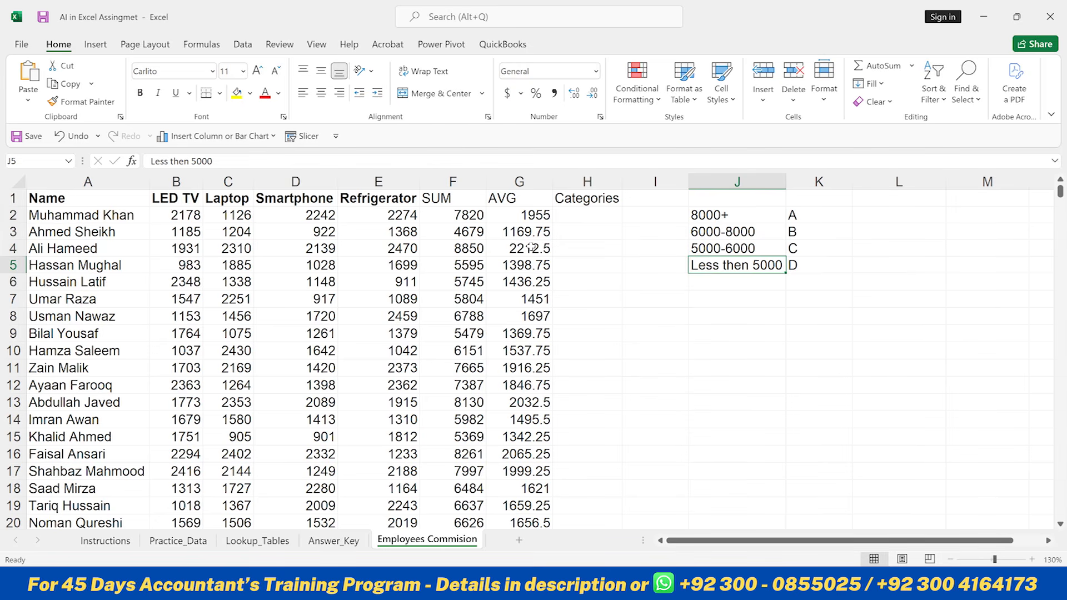
- Switch to ChatGPT and start typing the prompt "Write an excel formula f" for the categories
left_click(455, 183)
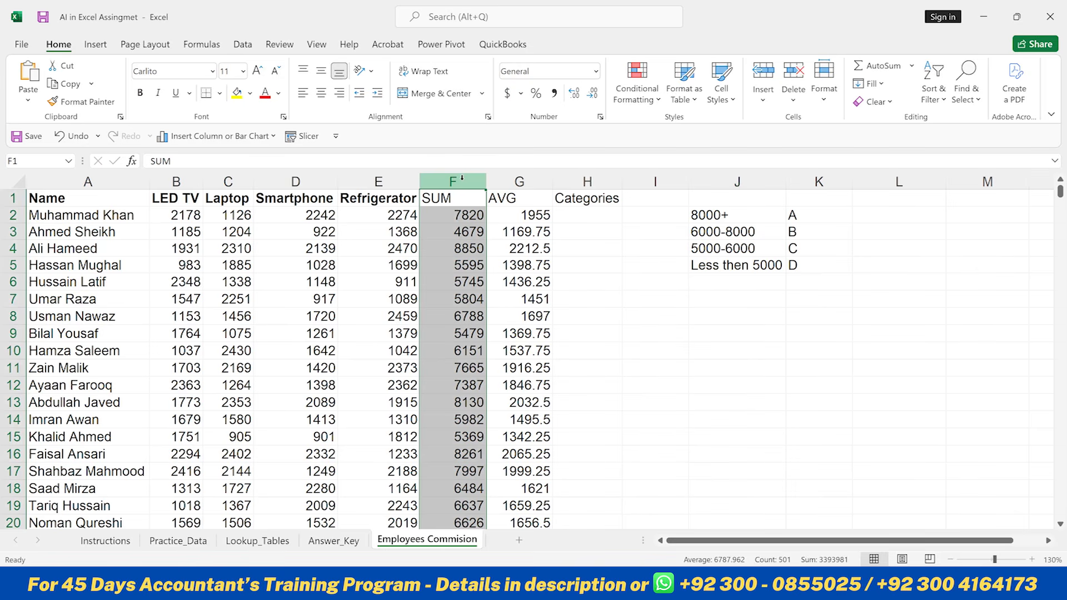
left_click(586, 181)
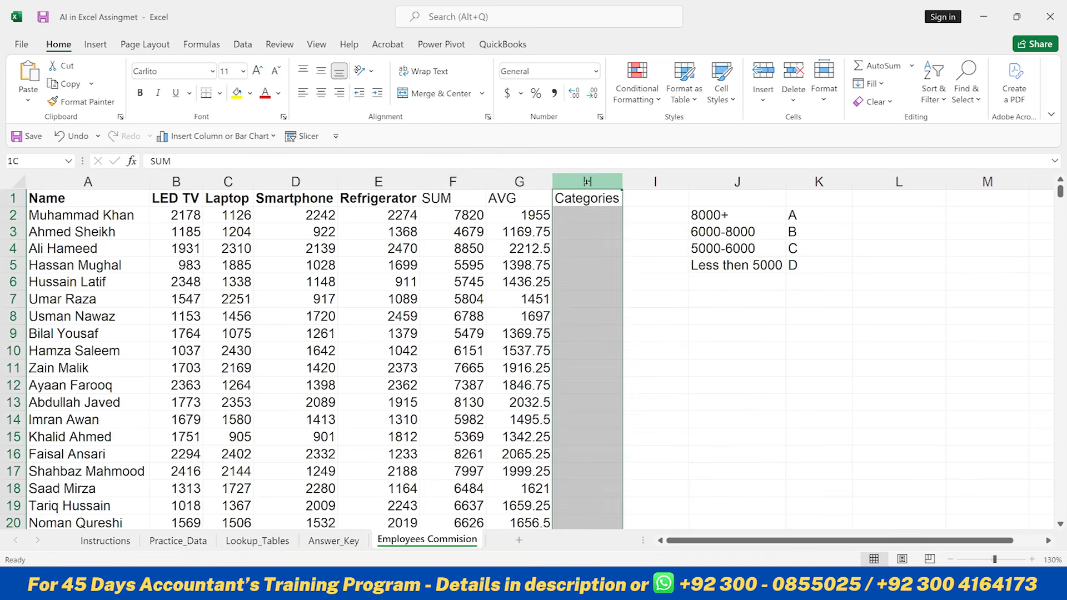
left_click(452, 182)
key("alt+Tab")
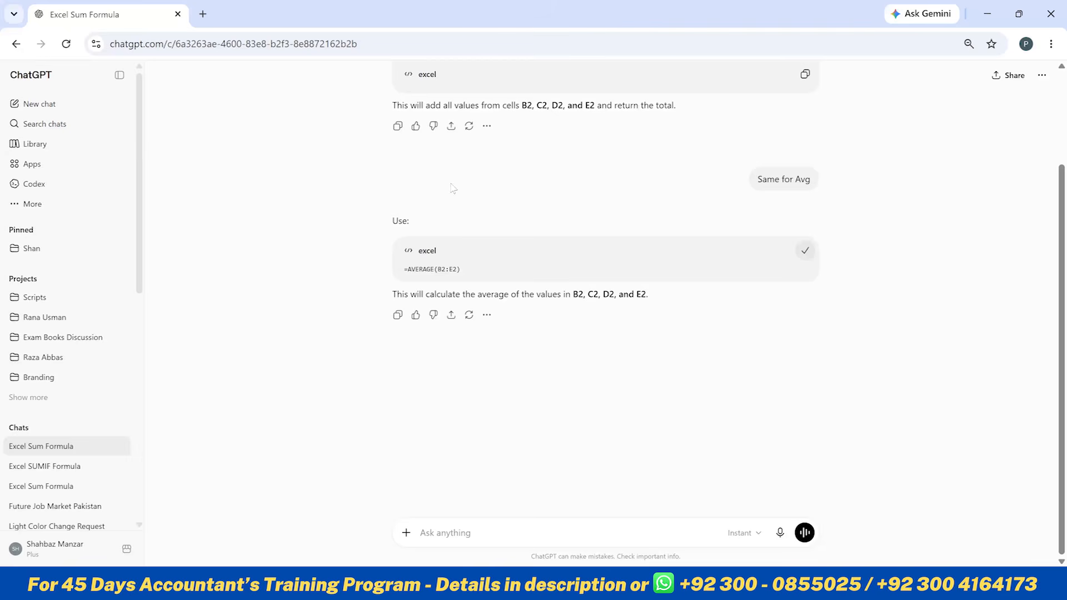
left_click(453, 540)
type("Write an excel ")
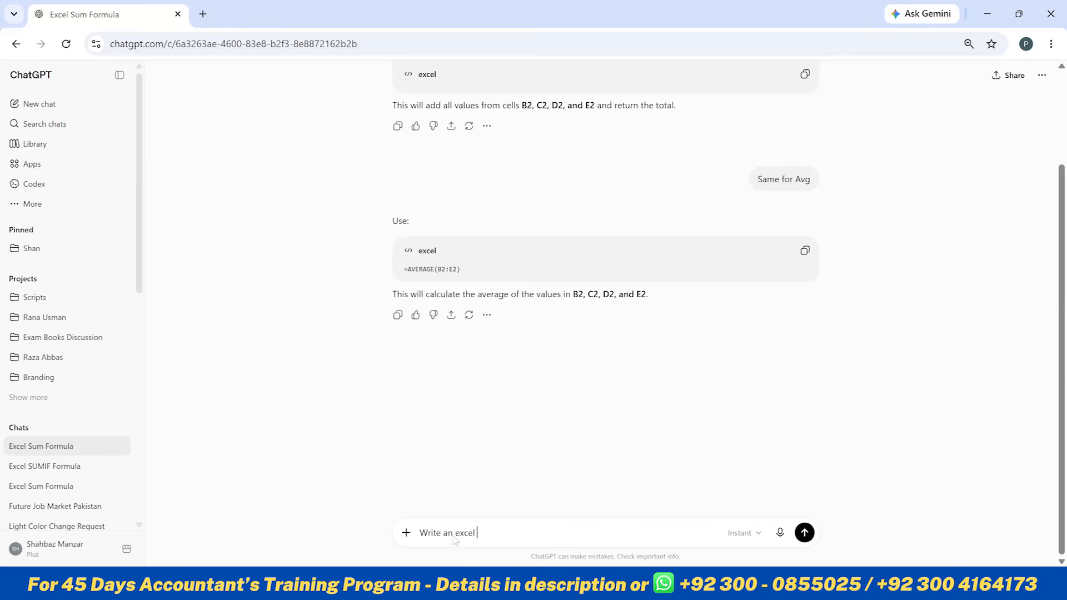
type("formula f")
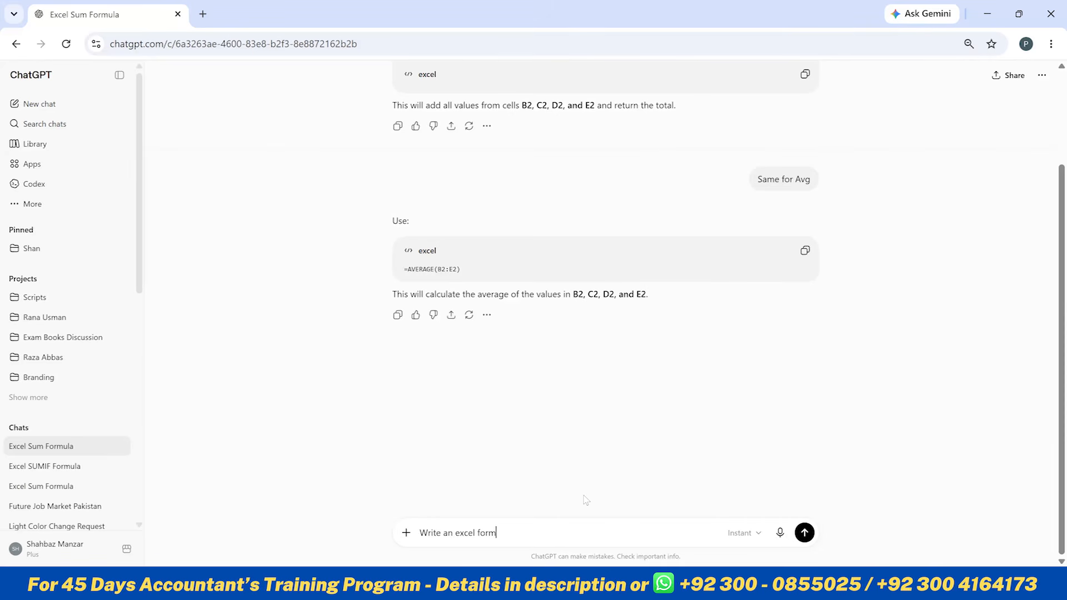
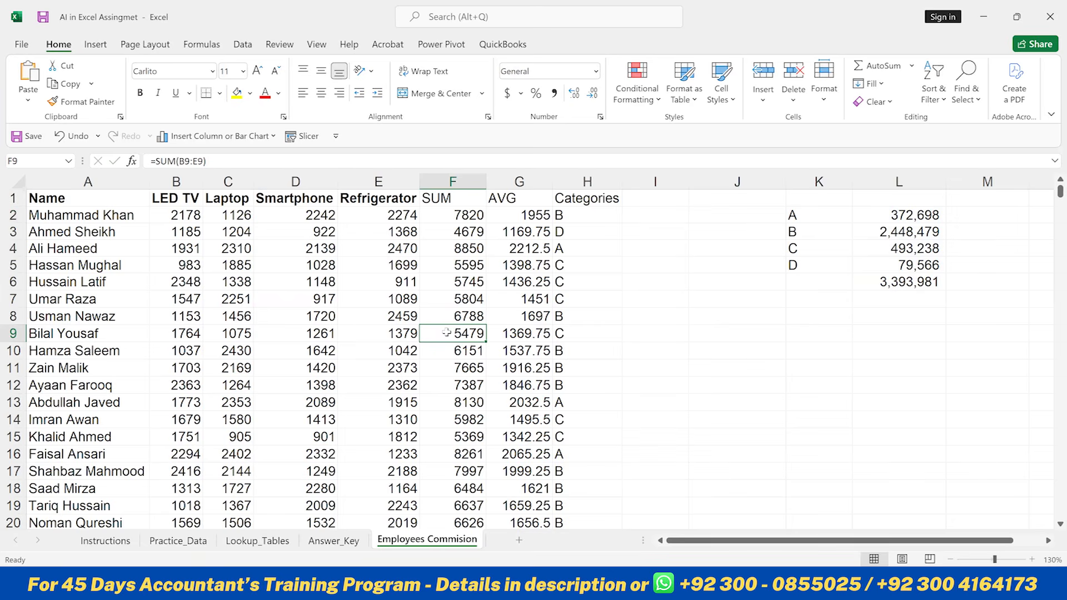
- AutoSum the SUM column in the row below the last employee and clear the stray category value beside the total
key("ctrl+Down")
key("Down")
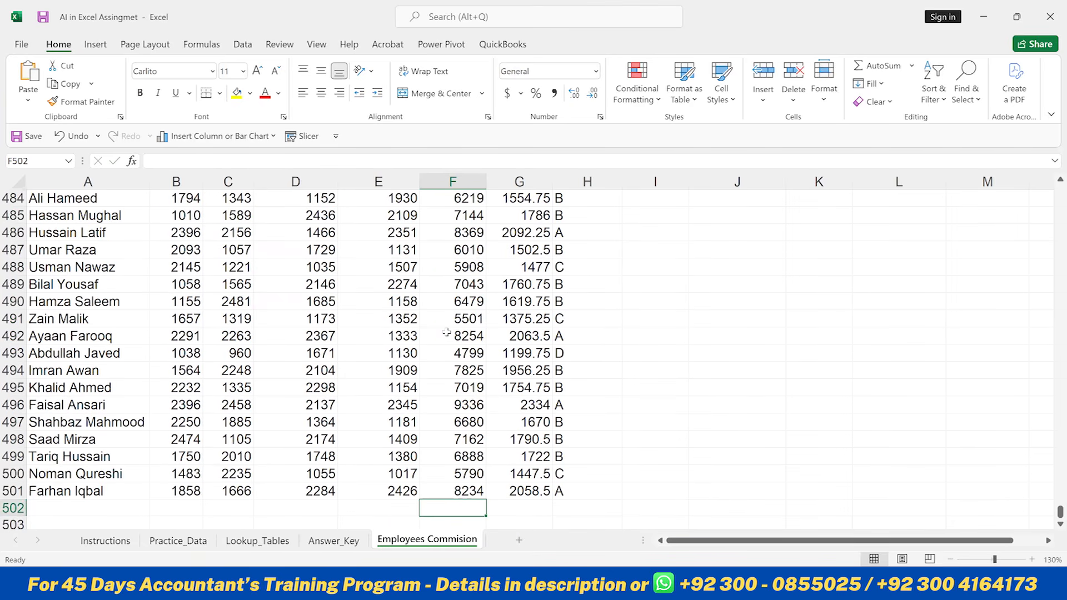
key("alt+equal")
key("ctrl+Return")
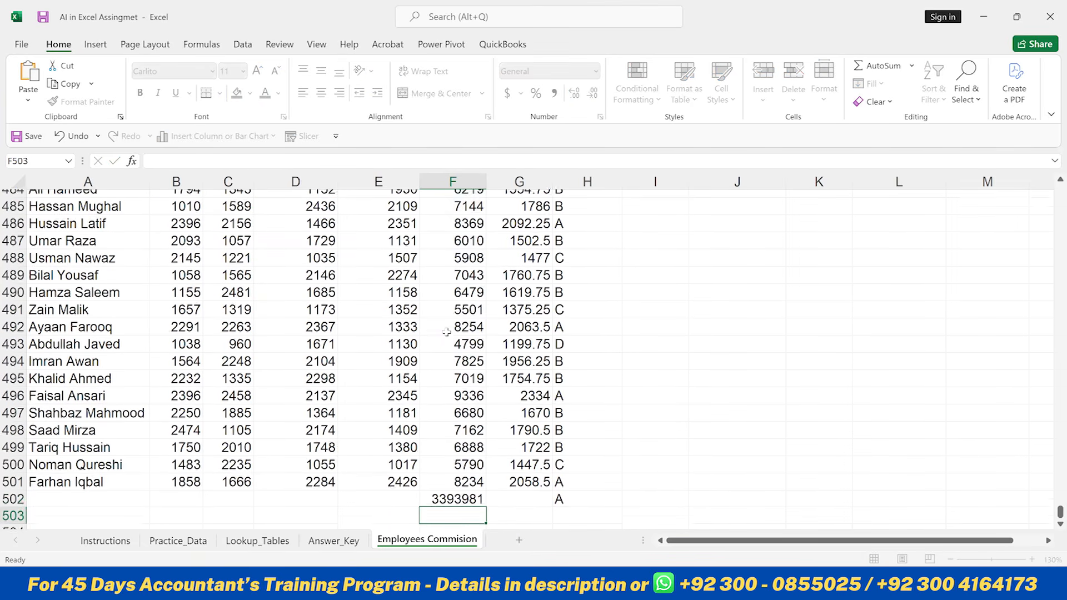
key("Right")
key("Right")
key("Delete")
key("Left")
key("Left")
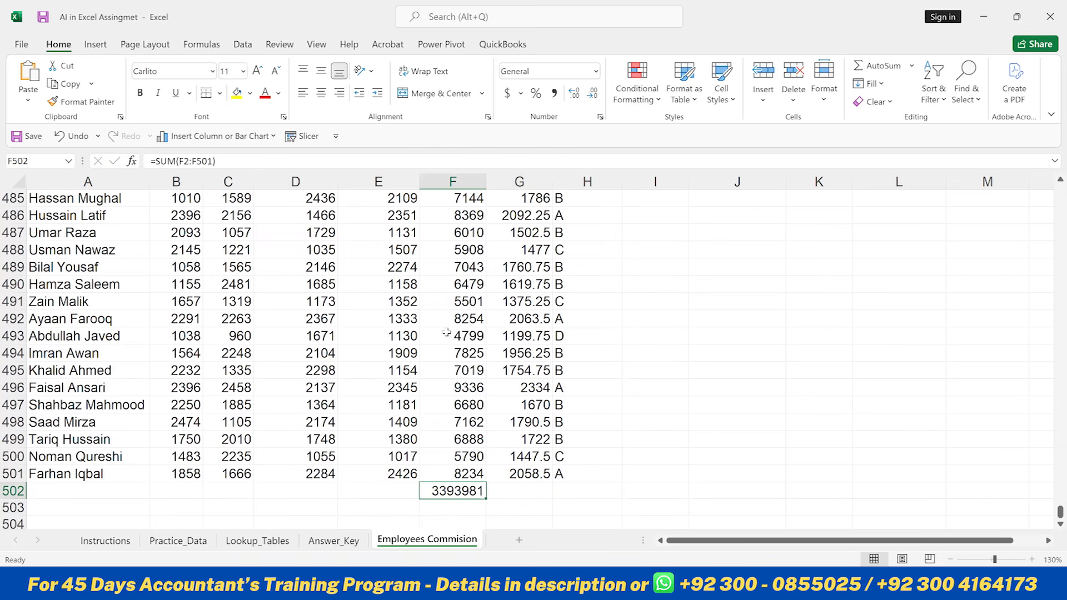
- Enter a check formula in L8 subtracting the SUM column total F502 from the category total in L6
key("Up")
key("Right")
key("Right")
key("Right")
key("Right")
key("Right")
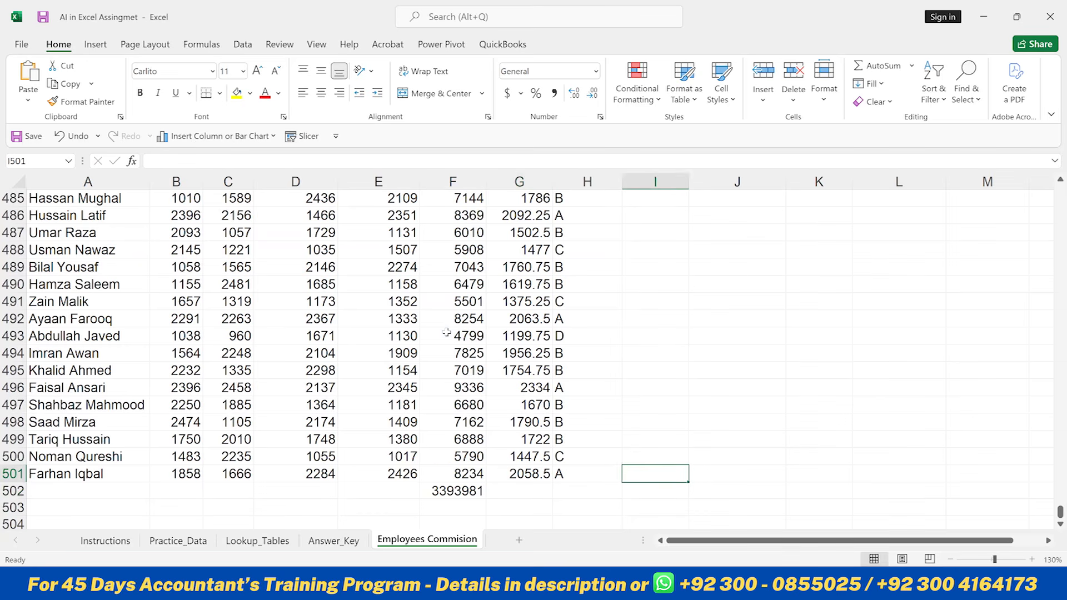
key("ctrl+Up")
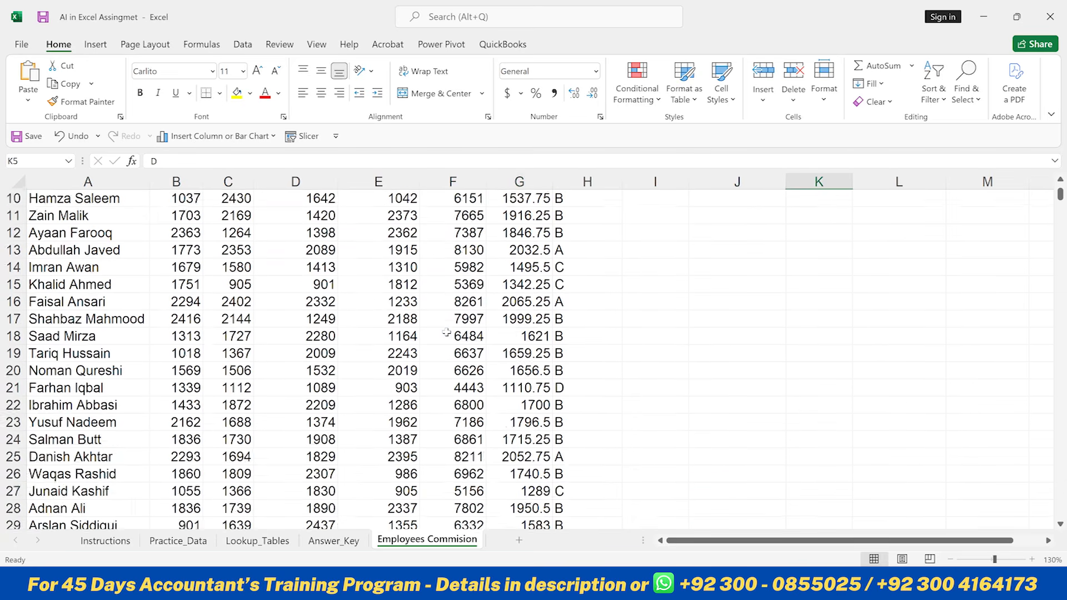
key("Down")
key("Down")
key("Down")
key("Right")
key("F2")
type("=")
key("Up")
key("Up")
type("-")
key("Left")
key("Left")
key("Left")
key("Left")
key("Left")
key("Left")
key("Left")
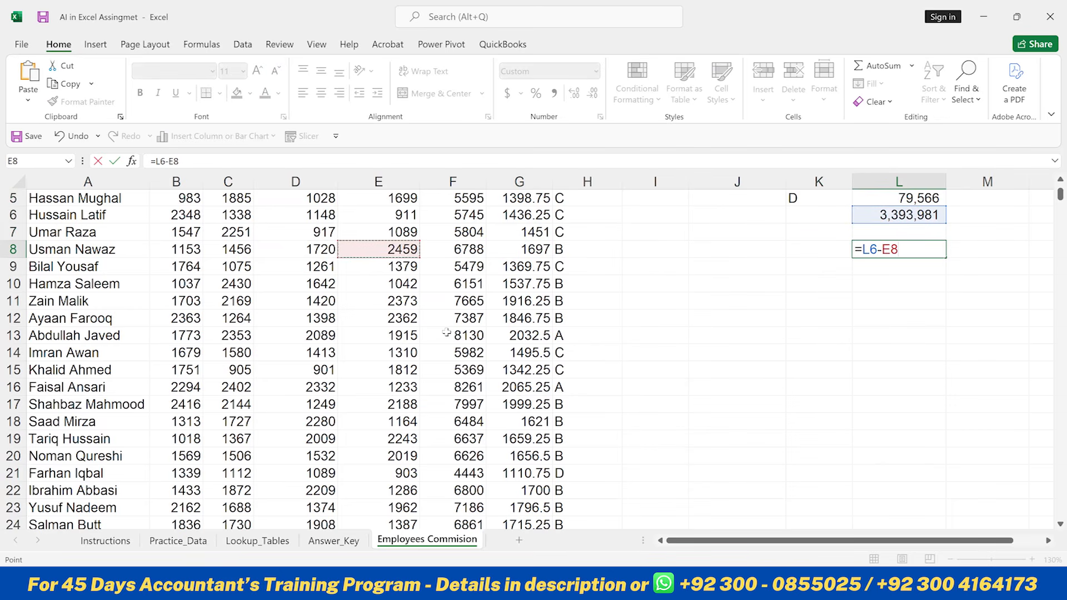
key("Right")
key("ctrl+Down")
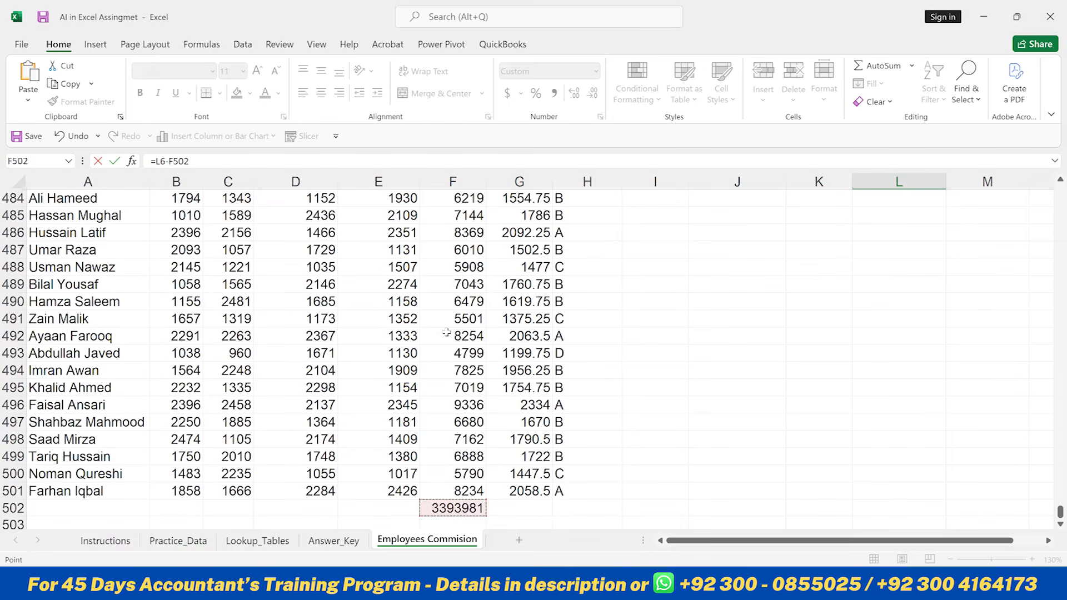
key("Return")
key("Up")
key("Up")
key("Up")
key("Up")
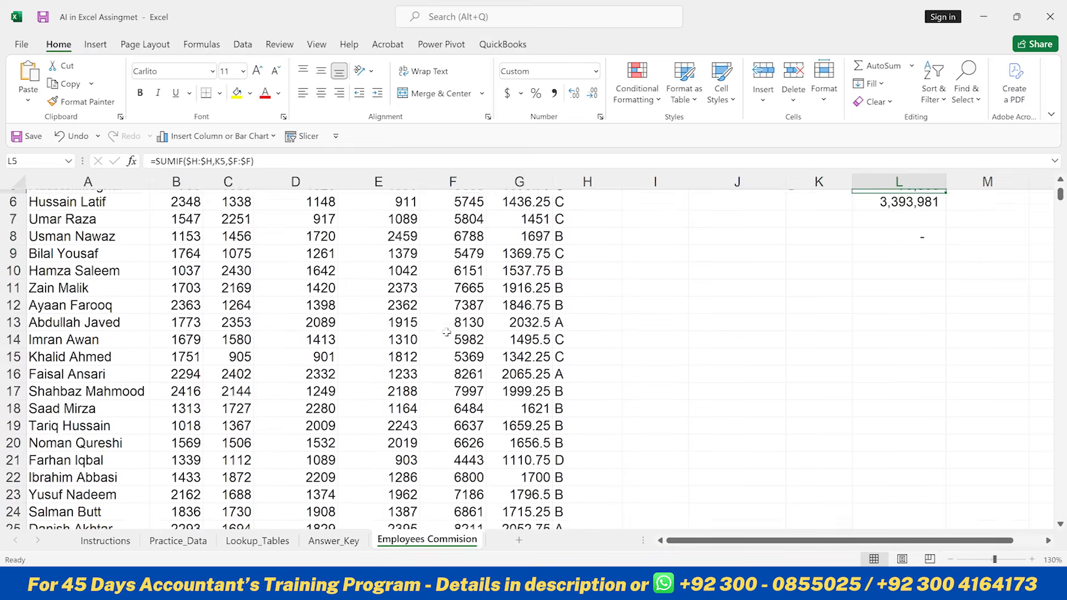
key("Down")
key("Down")
key("Down")
key("Up")
key("Up")
key("Up")
key("Up")
key("Up")
key("Up")
key("Up")
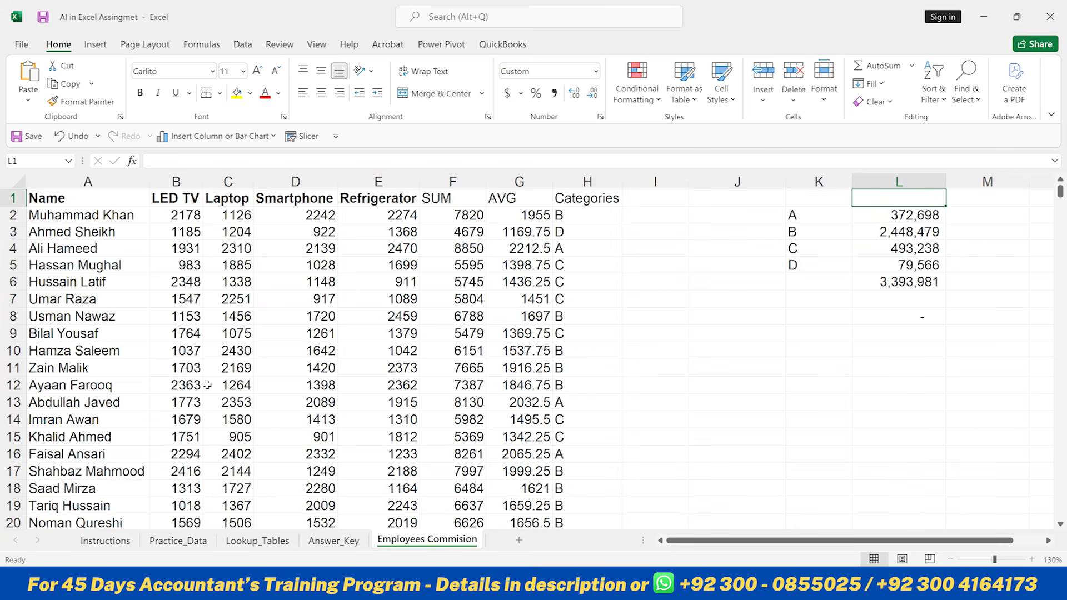
- Switch to the Answer_Key sheet and browse across its column headers
left_click(331, 544)
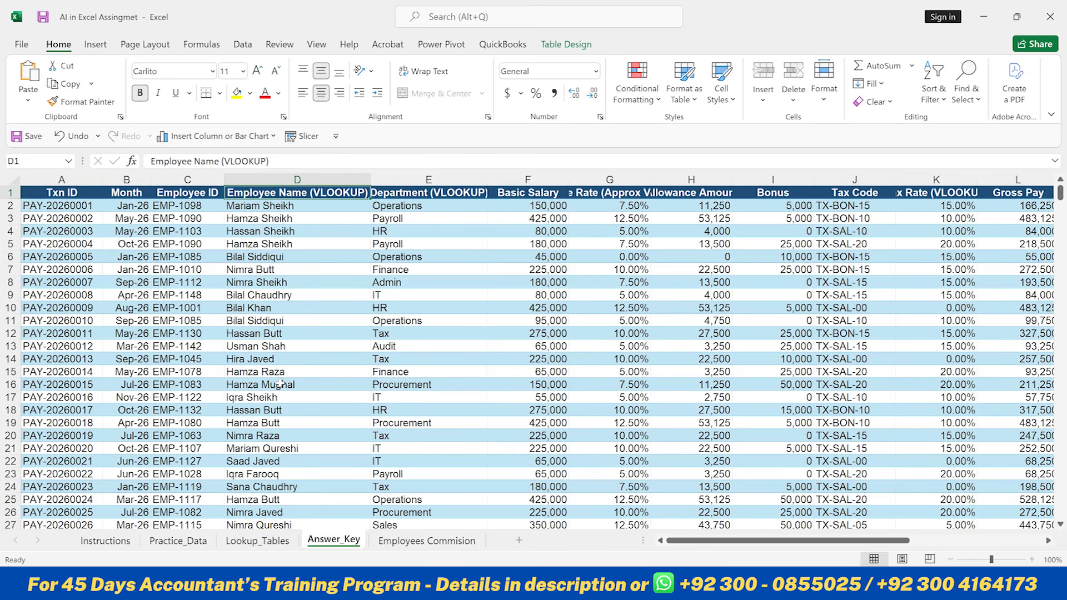
left_click(72, 195)
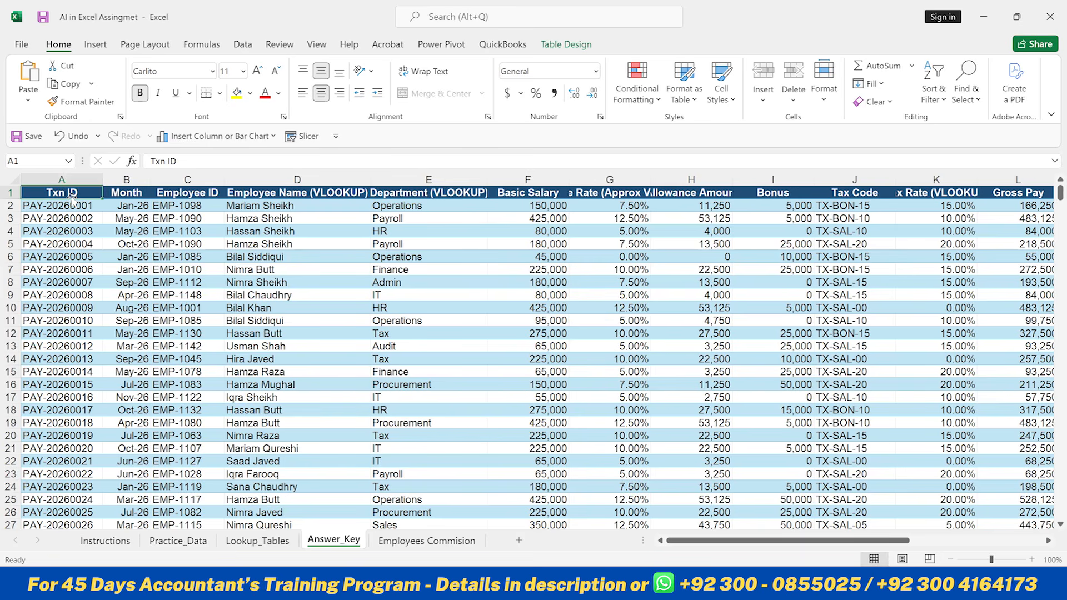
key("Right")
key("Right")
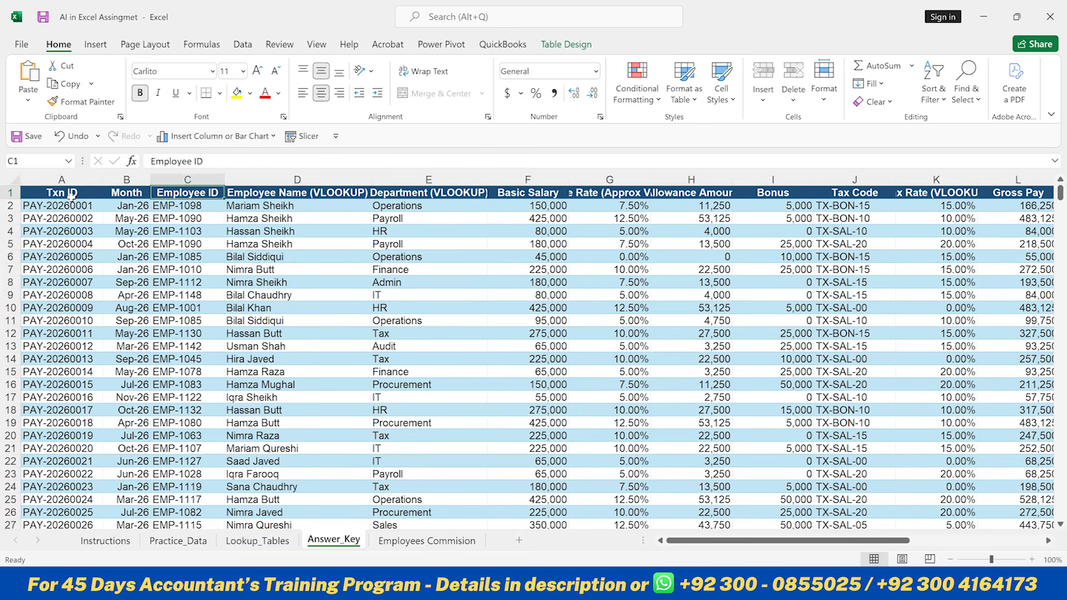
key("Right")
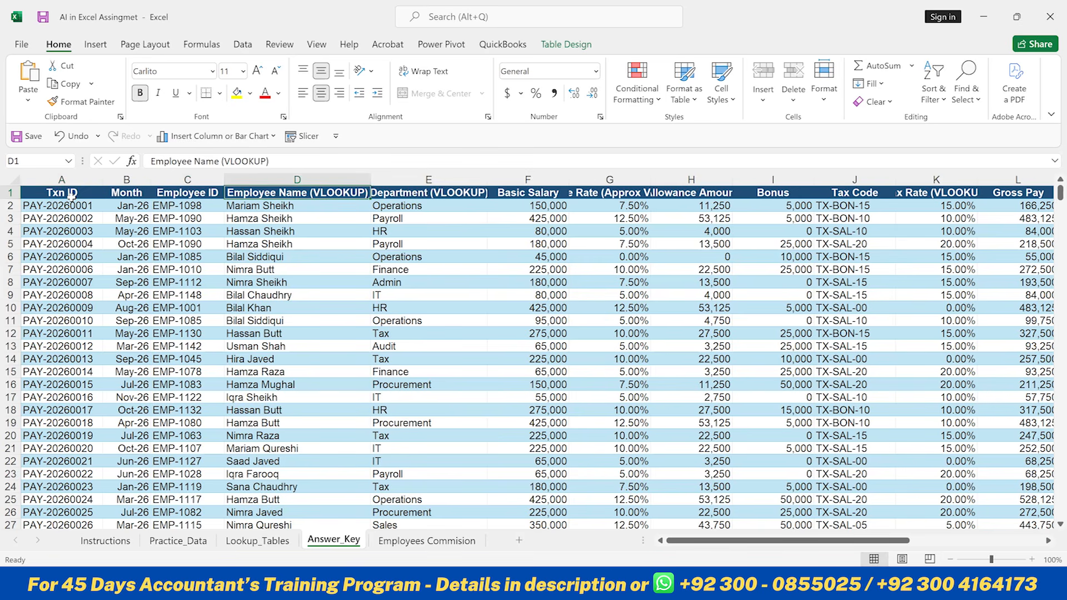
key("Right")
key("Right")
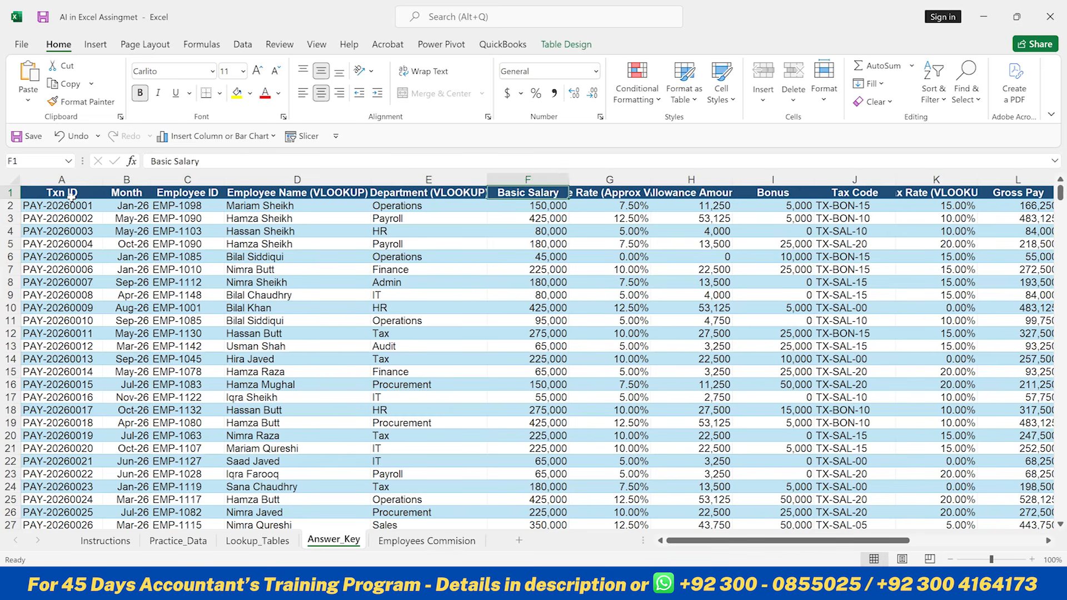
key("Right")
key("Right")
key("Right")
key("Right")
key("Right")
key("Right")
key("Right")
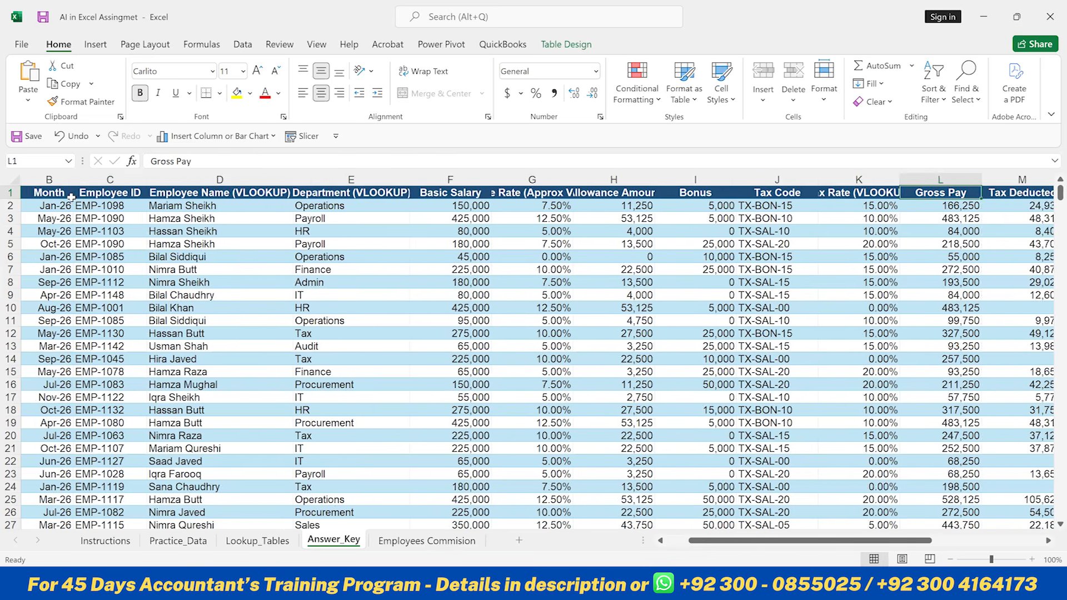
key("Right")
key("Right")
key("Right")
key("Right")
key("Right")
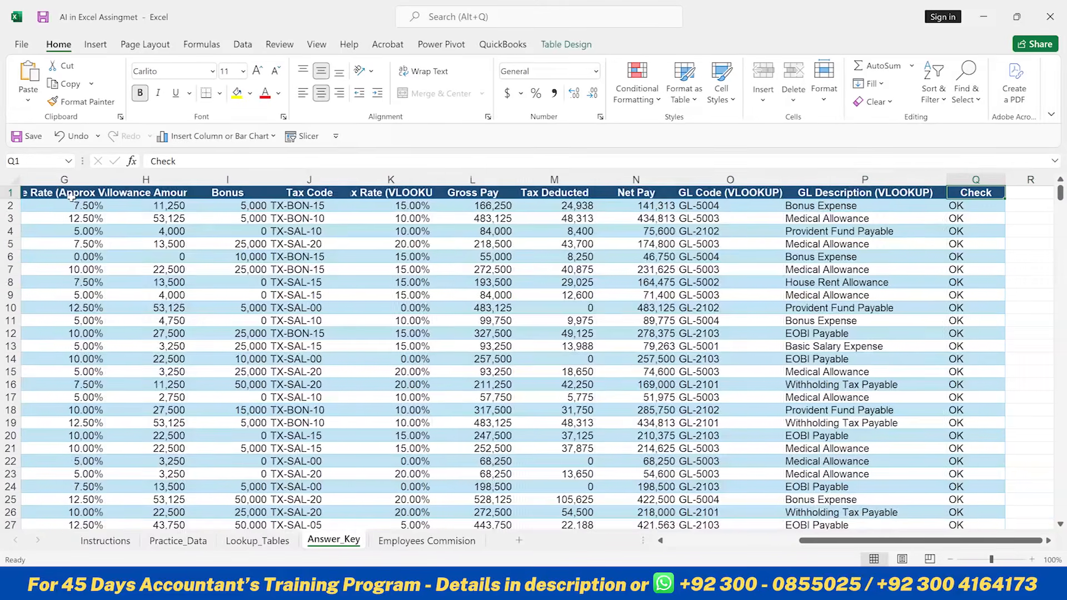
key("Left")
key("Left")
key("Left")
key("Left")
key("Left")
key("Left")
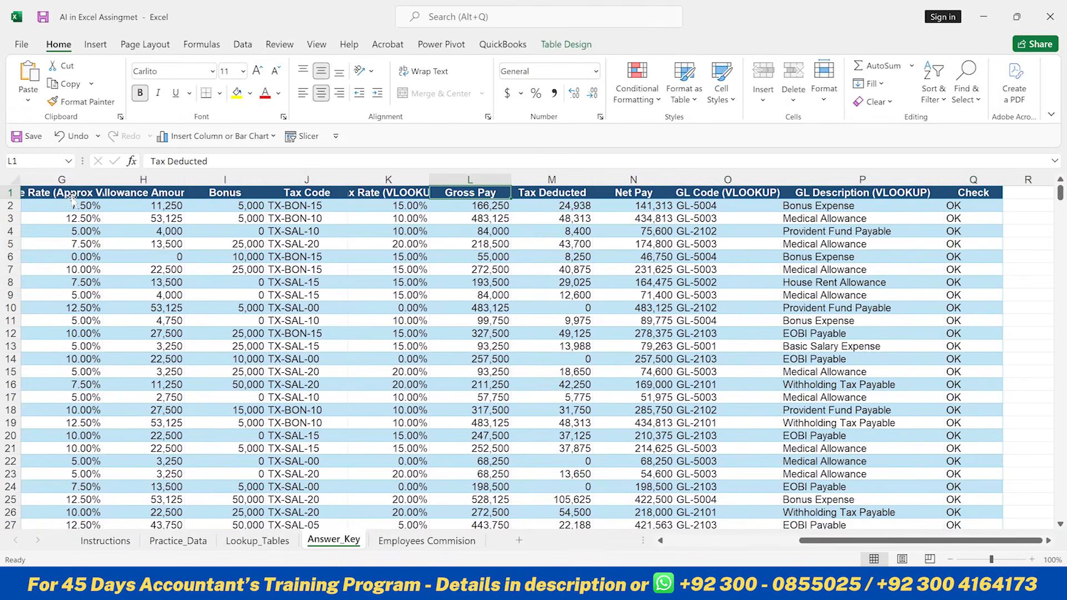
key("Home")
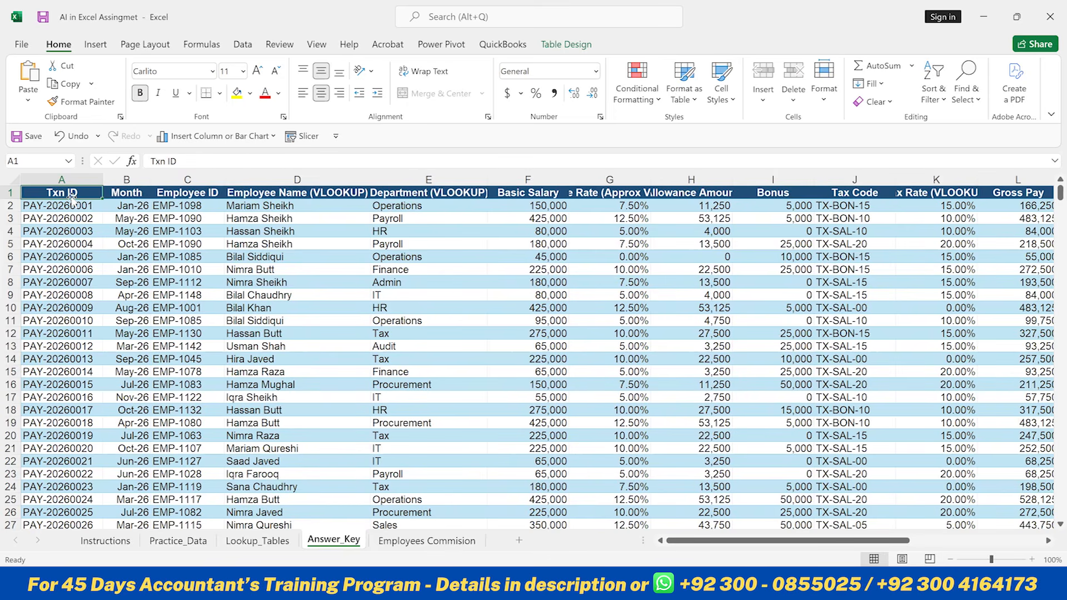
- Copy the Txn IDs in A7:A9 and paste them as values into S2
key("Down")
key("Down")
key("Down")
key("Down")
key("Down")
key("Down")
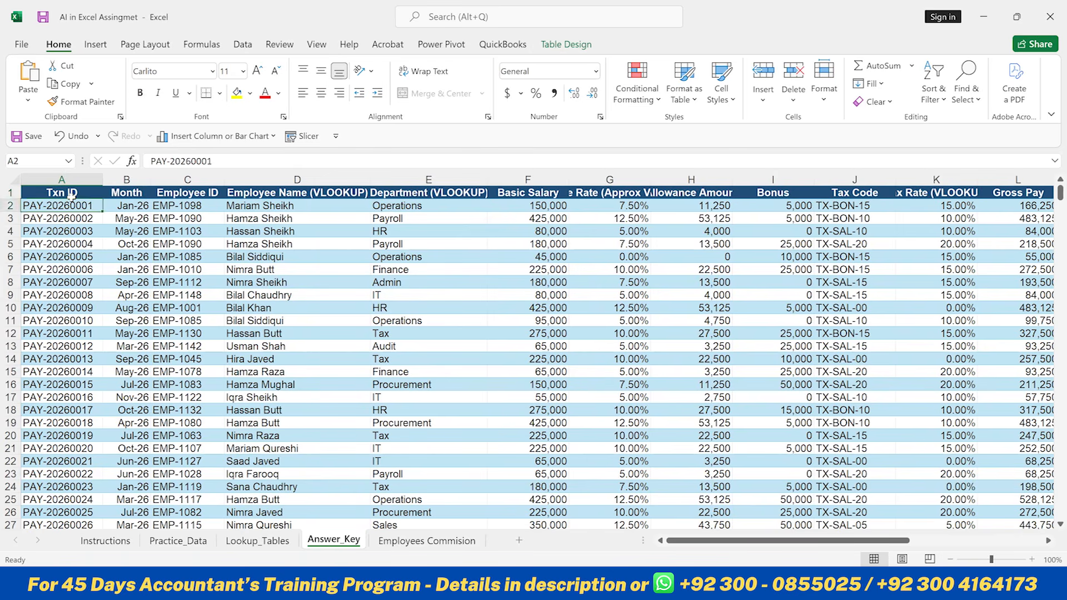
key("shift+Down")
key("shift+Down")
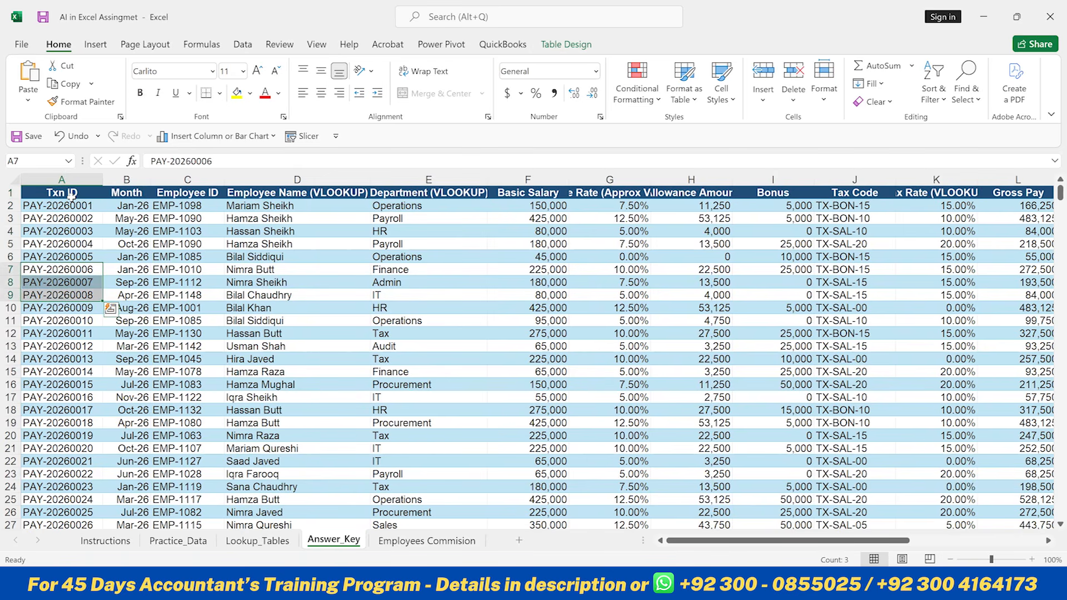
key("ctrl+c")
key("Right")
key("Right")
key("Right")
key("Right")
key("Right")
key("Right")
key("Right")
key("Right")
key("Right")
key("Right")
key("Right")
key("Right")
key("Right")
key("Right")
key("Right")
key("Right")
key("Right")
key("Right")
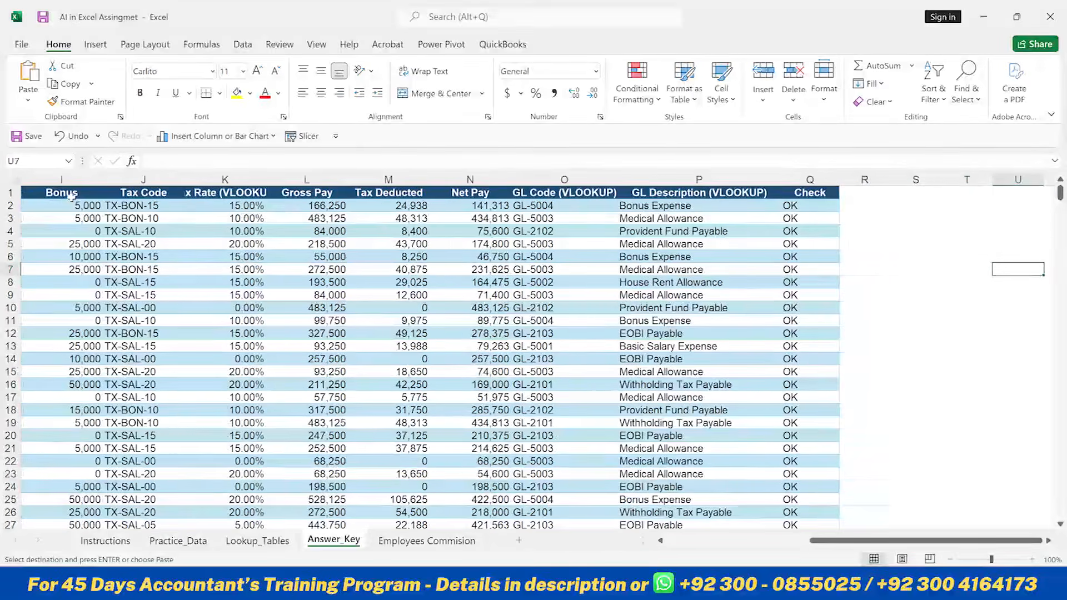
key("Up")
key("Up")
key("Up")
key("Up")
key("Up")
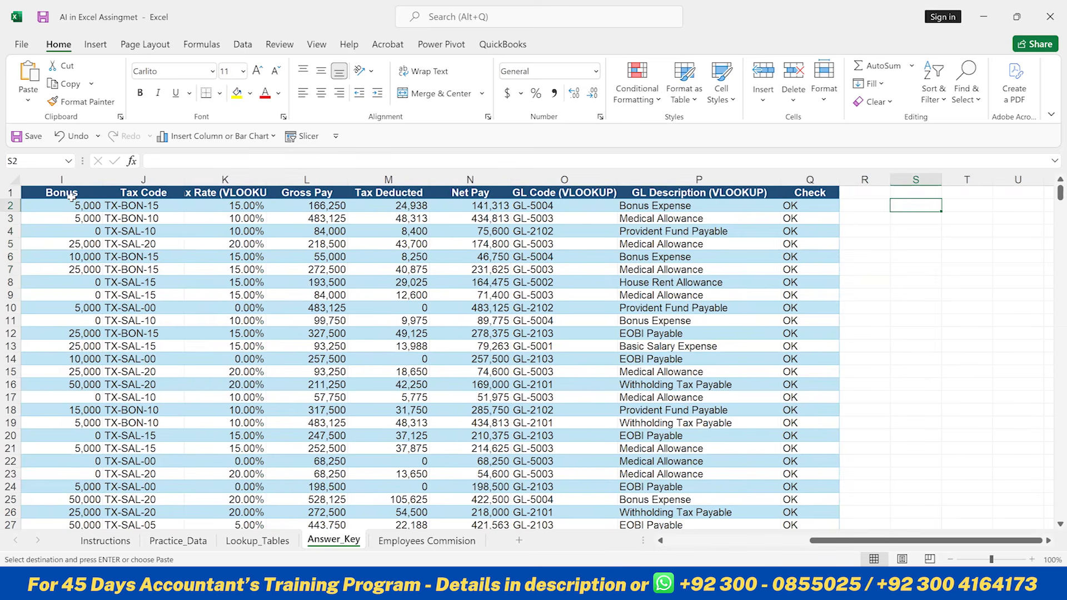
key("alt")
key("e")
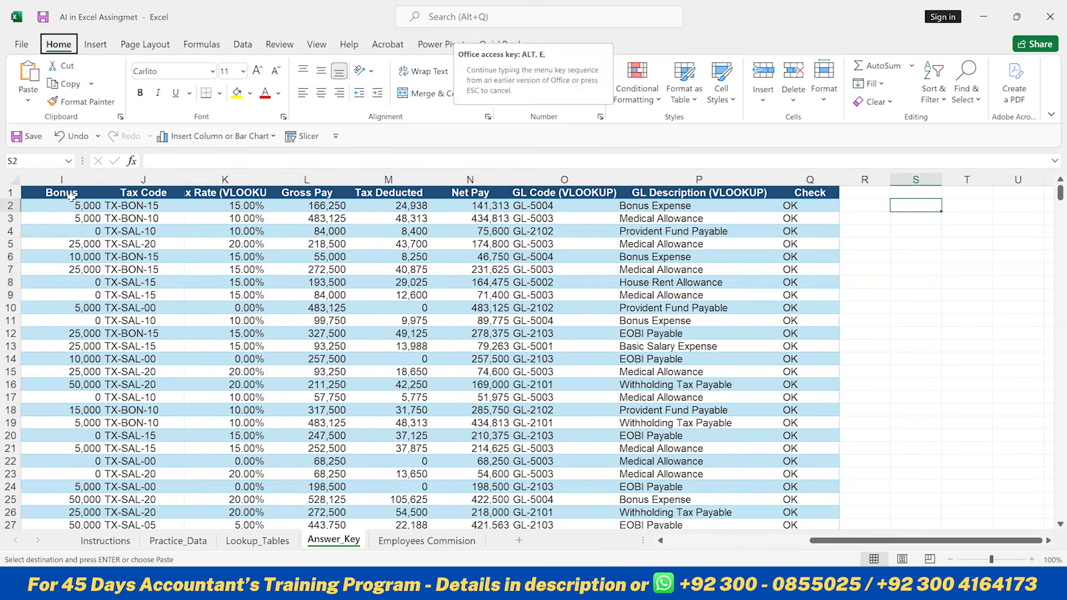
key("s")
key("v")
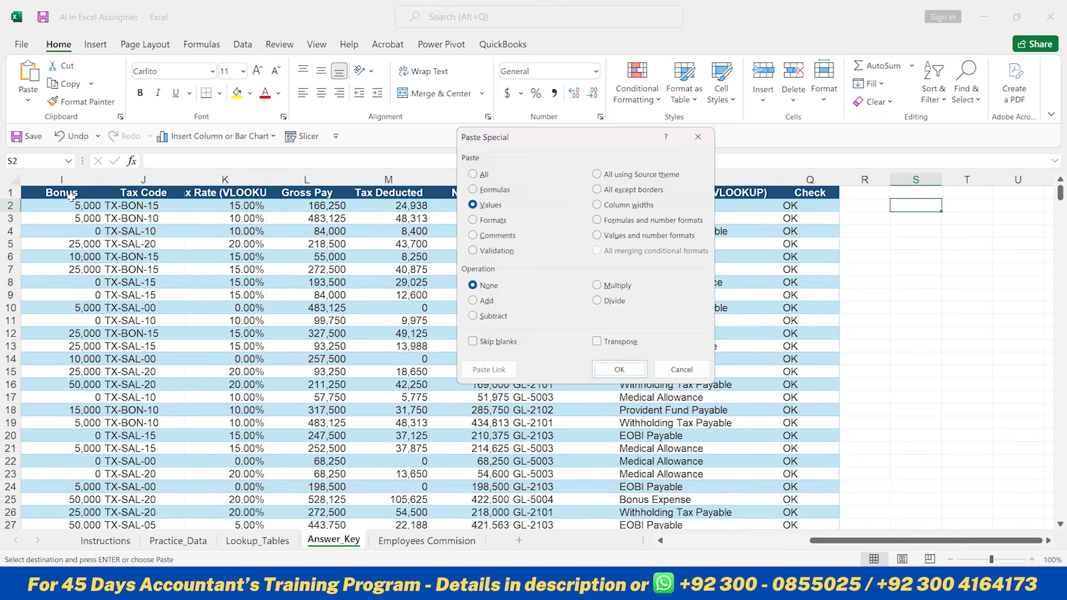
key("Return")
- Copy the Txn IDs PAY-20260029 to PAY-20260038 and paste them as values below the previous IDs in column S
key("Left")
key("Left")
key("Left")
key("Left")
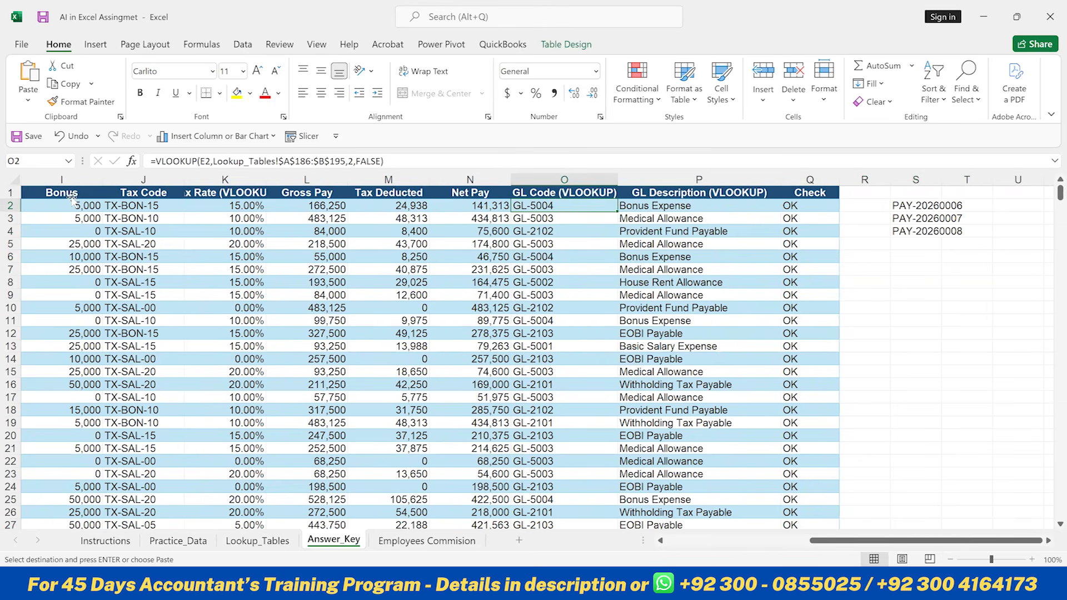
key("Home")
key("Down")
key("Down")
key("Down")
key("Down")
key("Down")
key("Down")
key("Down")
key("Down")
key("Down")
key("Down")
key("Down")
key("Down")
key("Down")
key("Down")
key("Down")
key("Down")
key("Down")
key("Down")
key("Down")
key("Down")
key("Down")
key("Down")
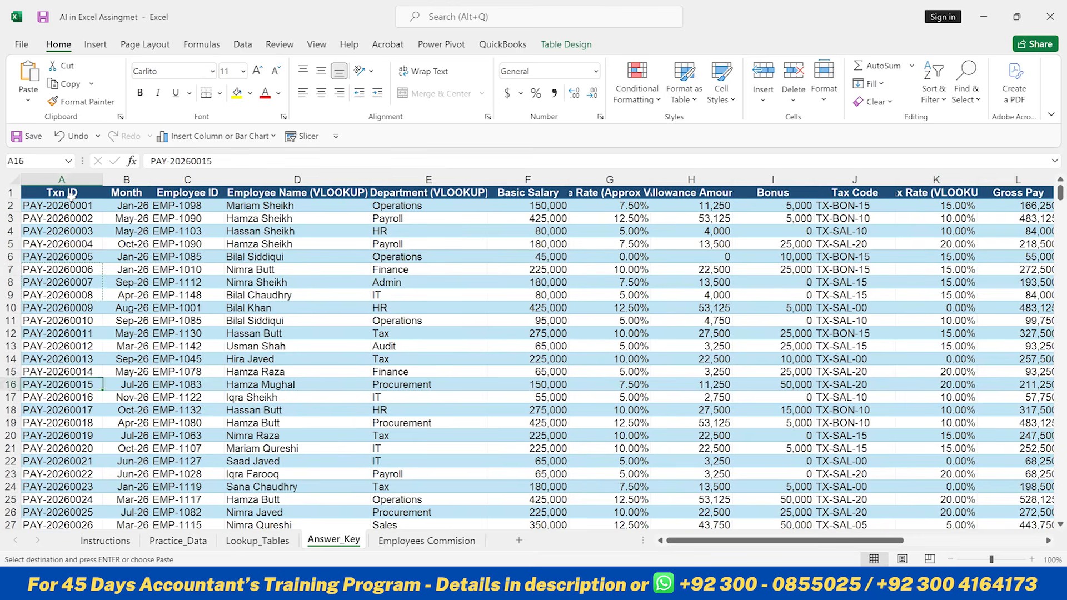
key("shift+Down")
key("shift+Down")
key("shift+Down")
key("shift+Down")
key("shift+Down")
key("shift+Down")
key("shift+Down")
key("shift+Down")
key("shift+Down")
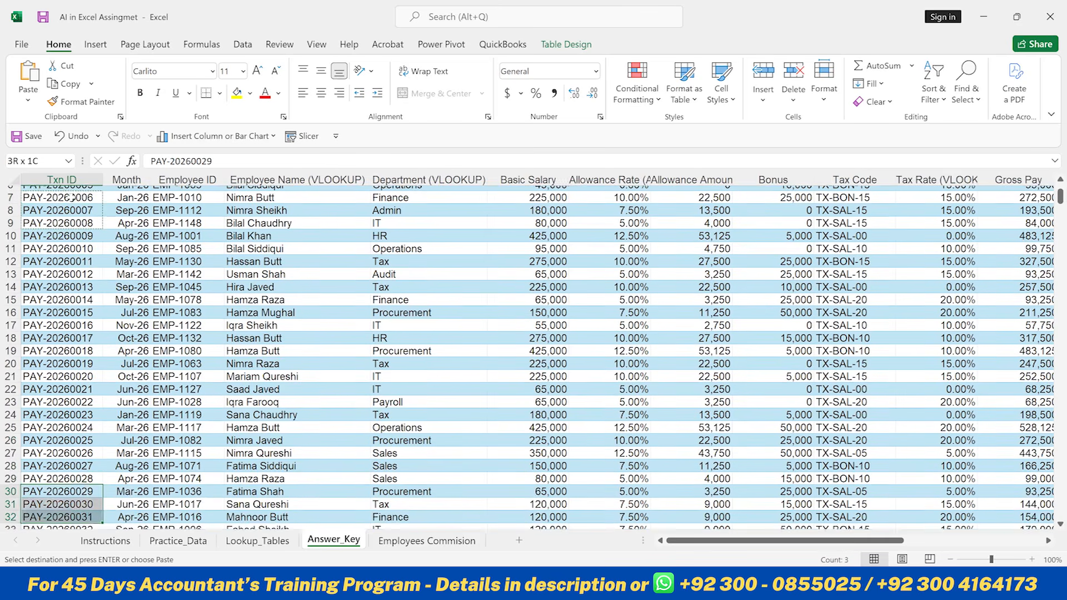
key("ctrl+c")
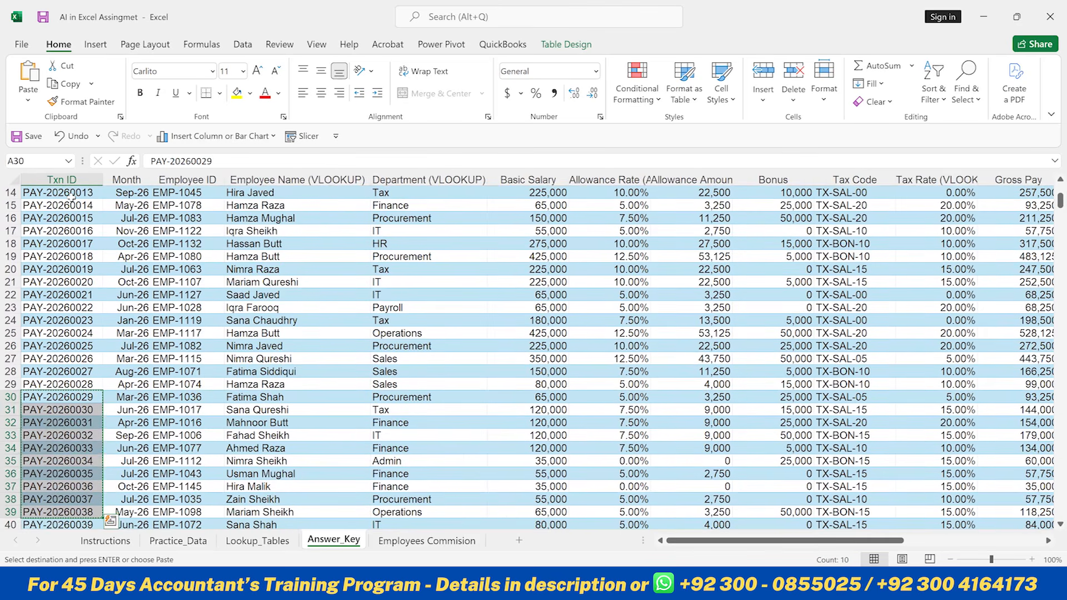
key("Up")
key("Up")
key("Up")
key("Up")
key("Up")
key("Right")
key("Right")
key("Right")
key("Right")
key("Right")
key("Right")
key("Right")
key("Right")
key("Right")
key("Right")
key("Right")
key("Right")
key("Right")
key("Right")
key("Right")
key("Right")
key("Right")
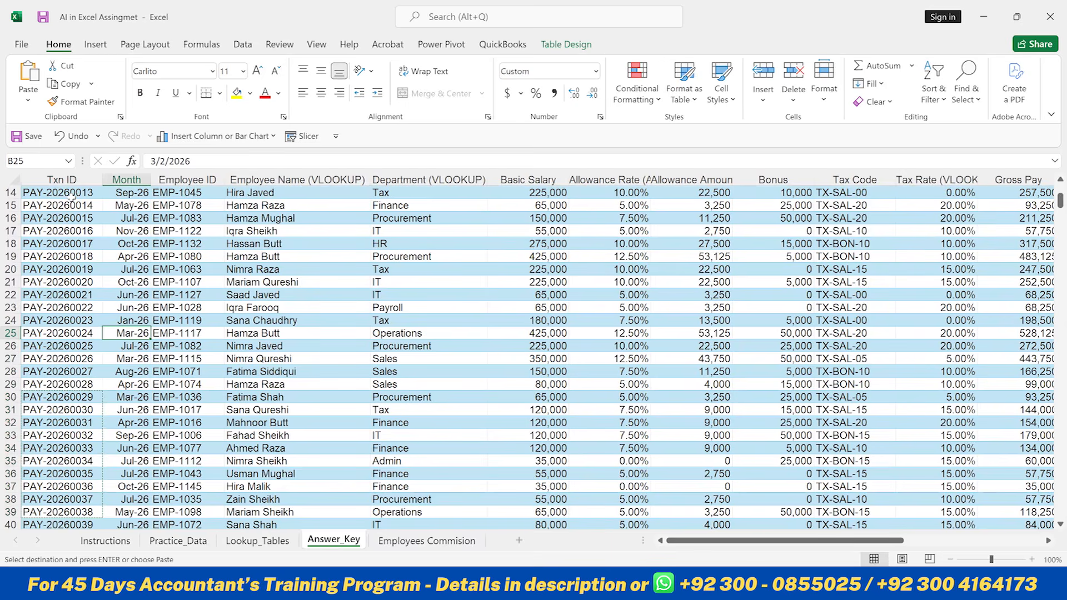
key("Right")
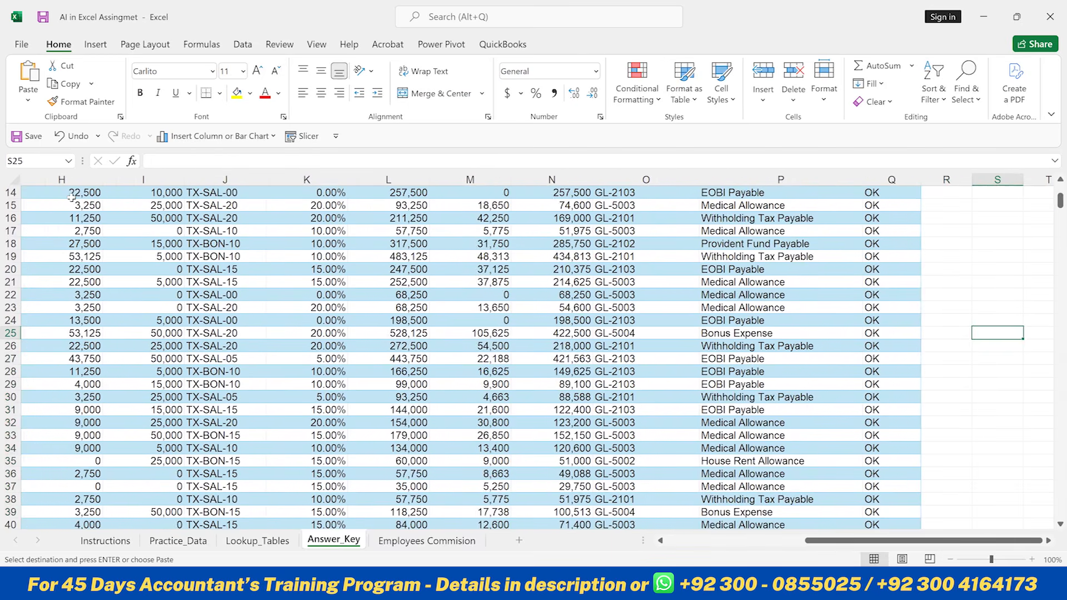
key("ctrl+Up")
key("Down")
key("alt")
key("h")
key("v")
key("s")
key("v")
key("Return")
key("ctrl+Up")
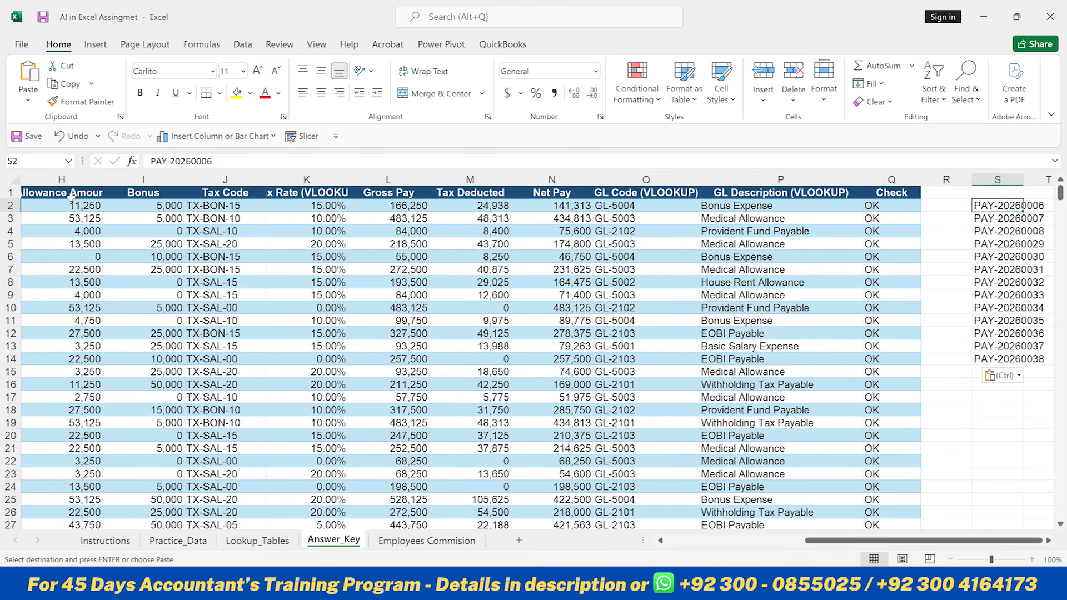
- Autofit column S to the pasted Txn IDs
key("alt")
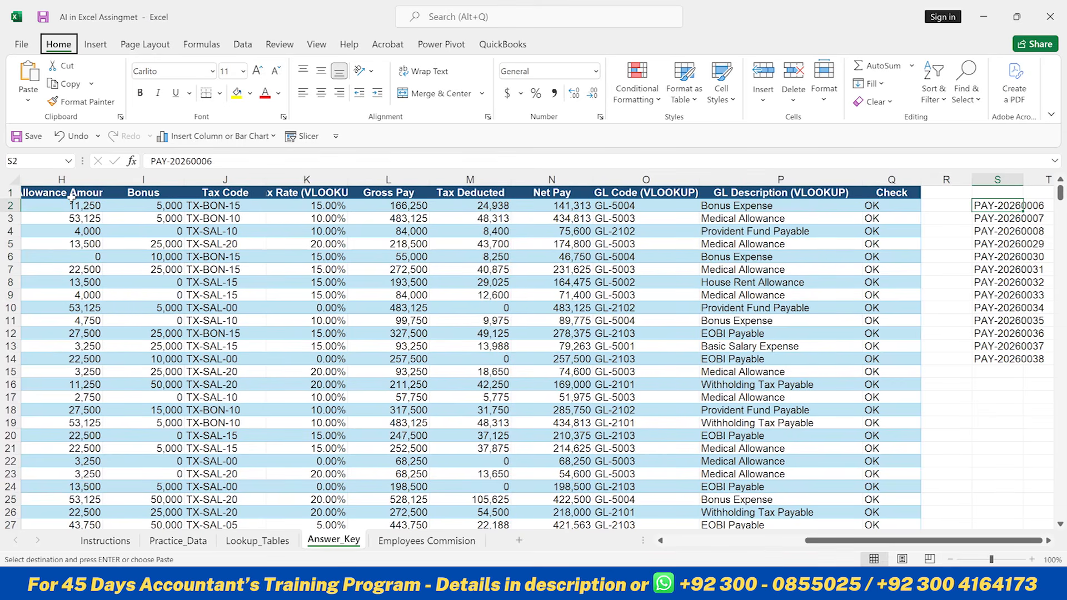
key("h")
key("o")
key("i")
key("Right")
key("Right")
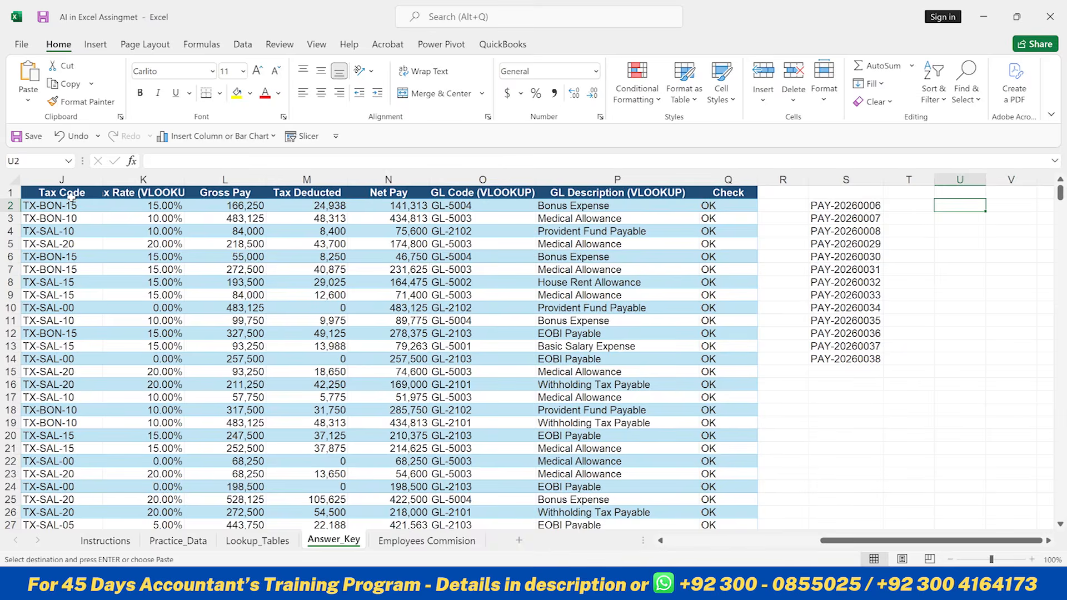
key("Right")
scroll(71, 197, "up", 2, "ctrl")
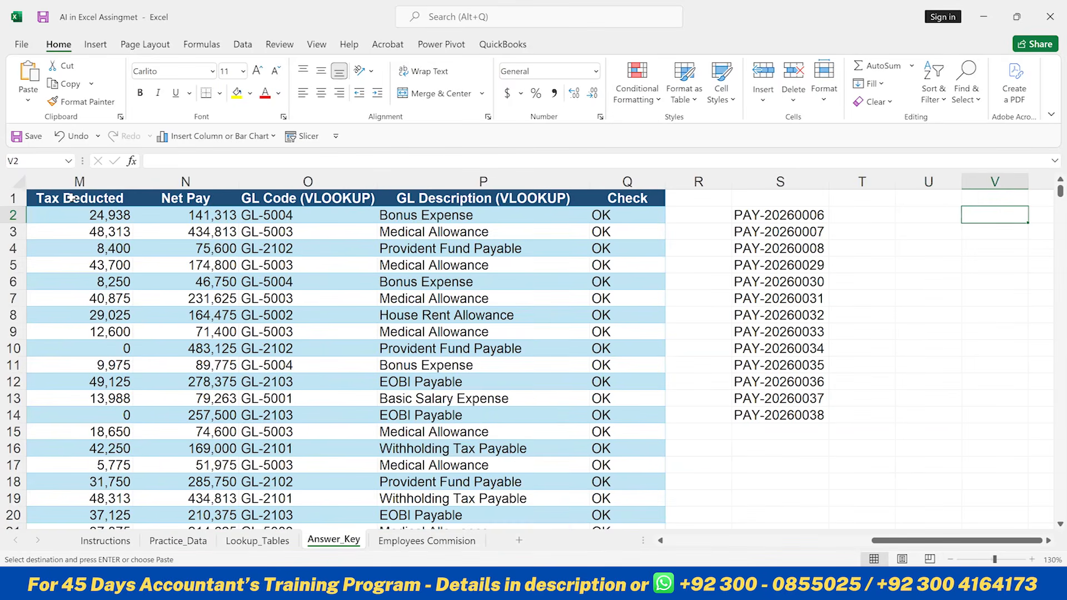
key("Left")
key("Left")
key("Left")
key("Left")
key("Right")
key("Up")
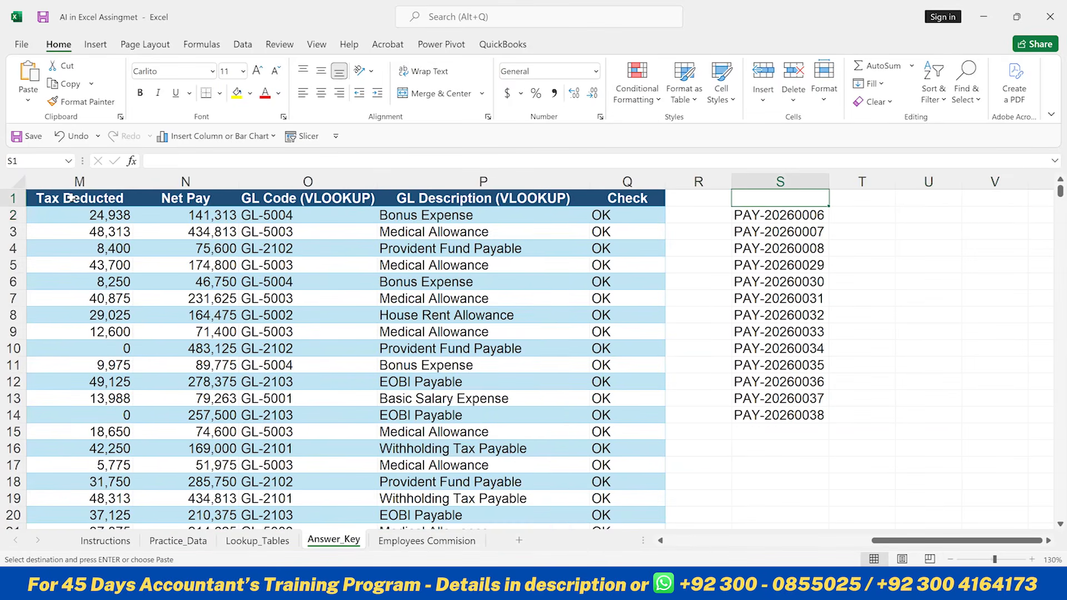
- Enter the header Trnx ID above the extracted IDs in S1
type("Trnx")
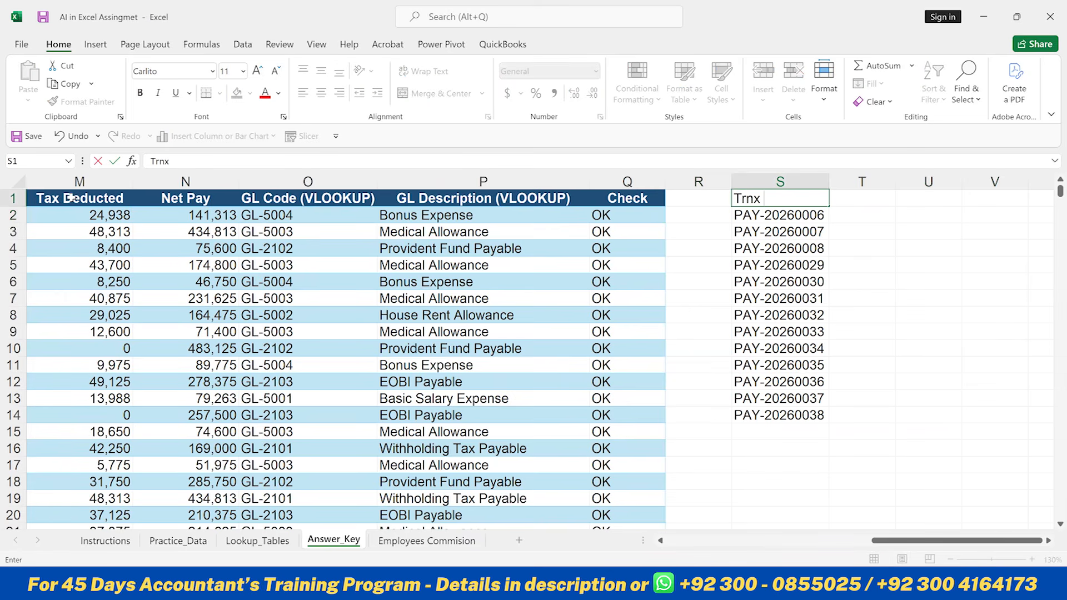
type(" ID")
key("Return")
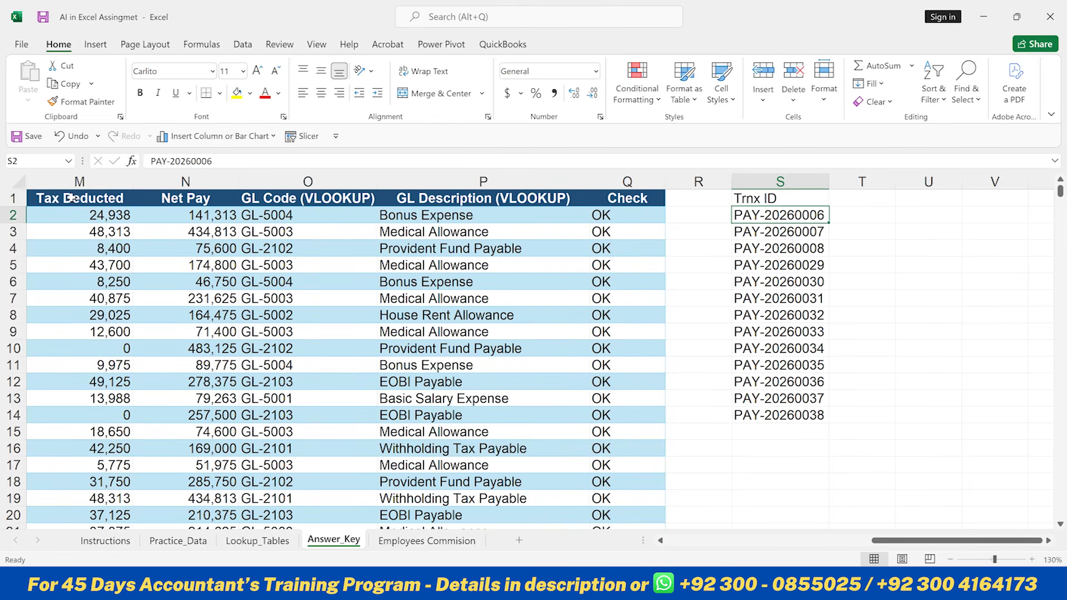
- Browse the Answer_Key table headers to decide which columns to bring next to the Txn IDs
key("ctrl+shift+Down")
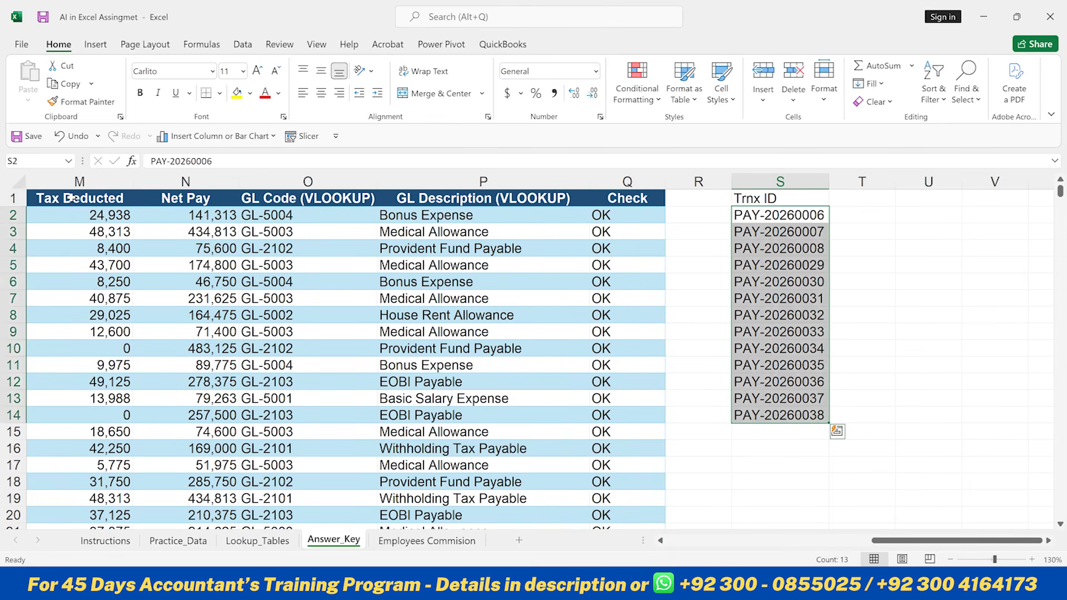
key("Left")
key("Left")
key("Left")
key("Left")
key("Left")
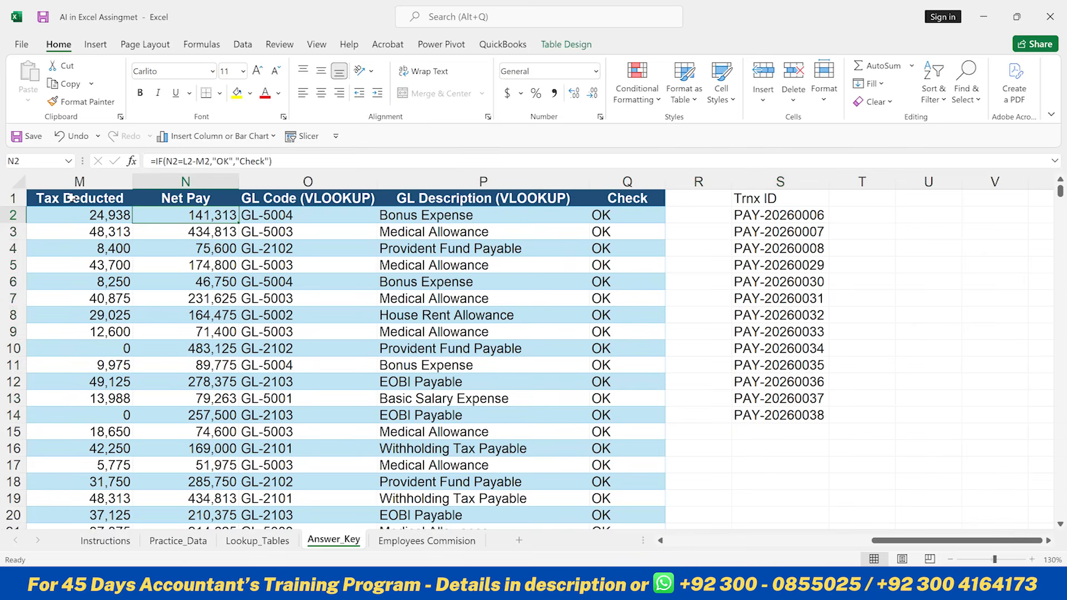
key("ctrl+Left")
key("Down")
key("Down")
key("Down")
key("Down")
key("Down")
key("Down")
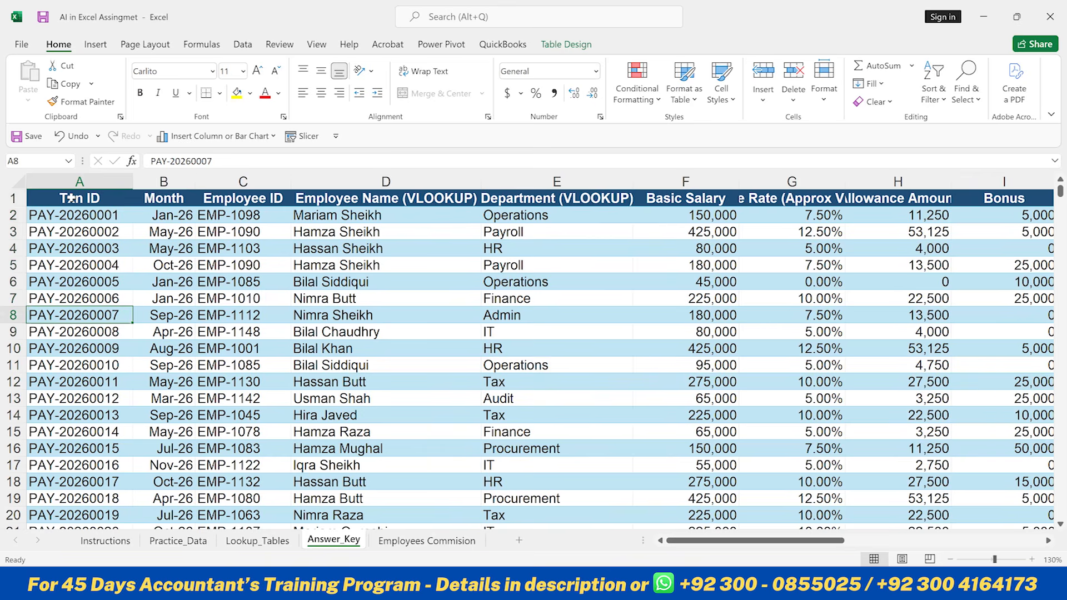
key("Right")
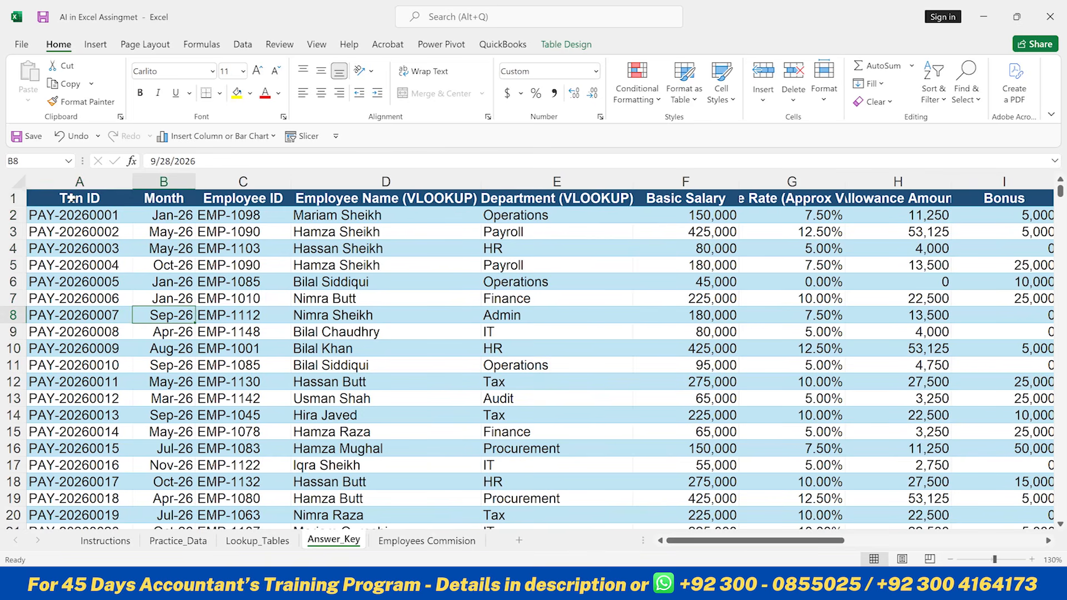
key("Right")
key("Up")
key("Up")
key("Up")
key("Up")
key("Up")
key("Up")
key("Up")
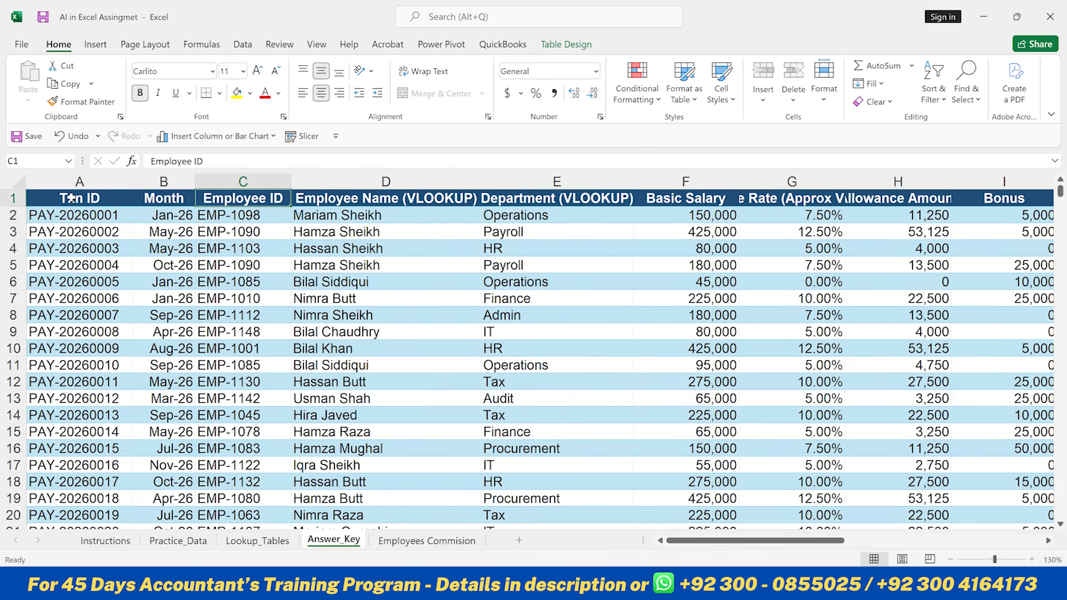
key("Right")
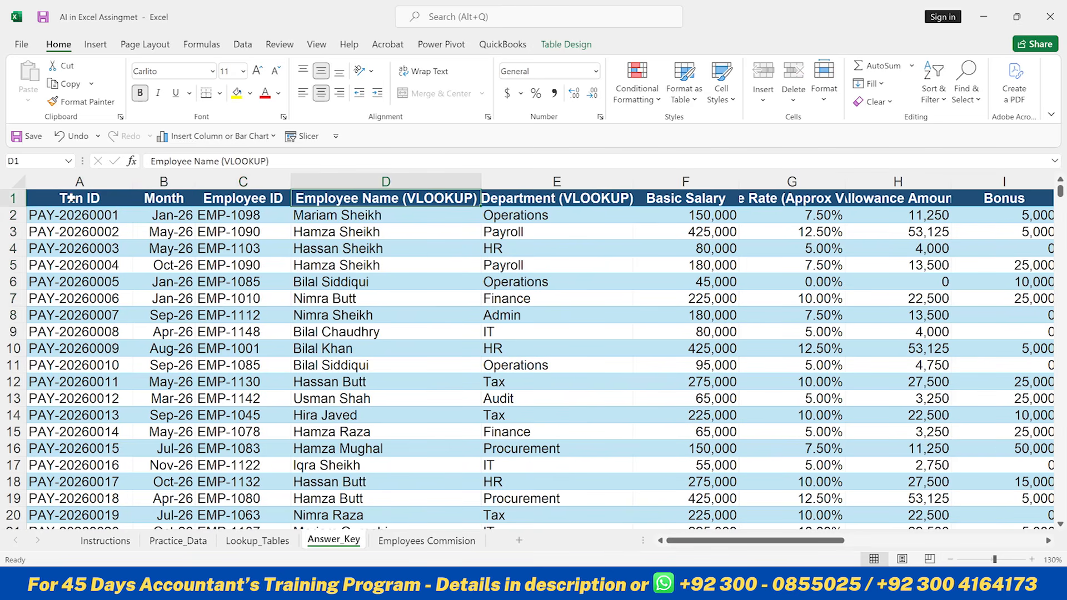
key("Right")
key("Right")
key("Right")
key("Right")
key("Right")
key("Right")
key("Right")
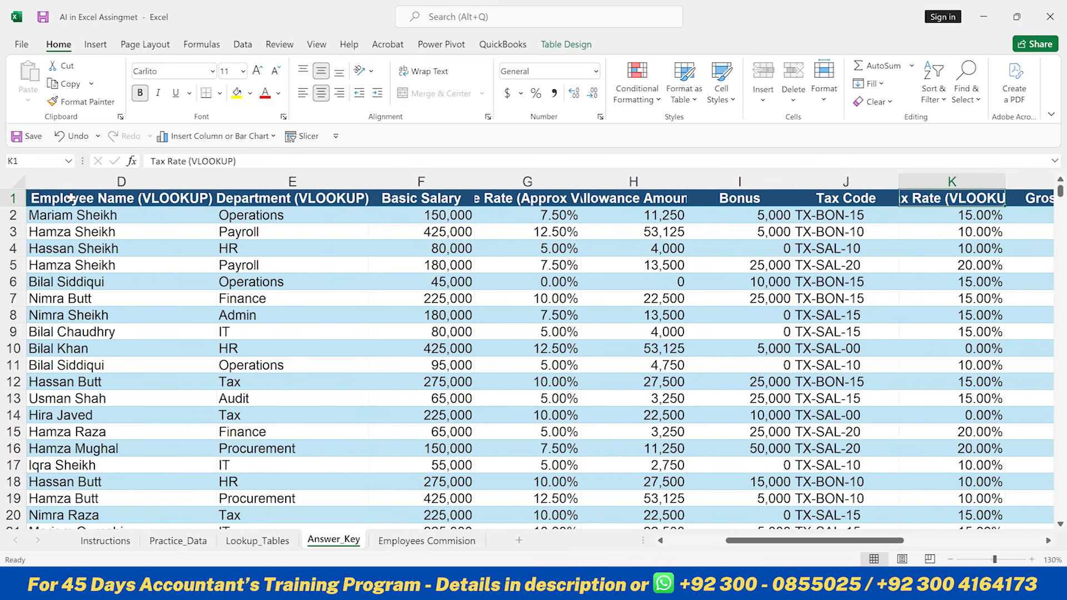
key("Down")
key("Up")
key("Down")
key("Up")
key("Right")
key("Right")
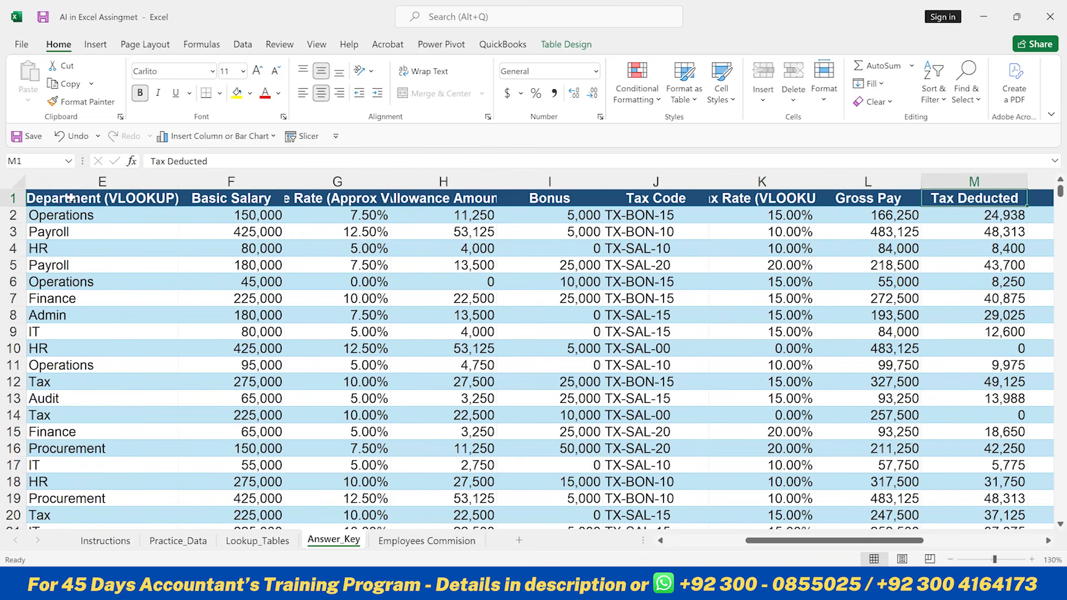
key("Right")
key("Left")
key("Left")
key("Left")
key("Left")
key("Left")
key("Left")
key("Left")
key("Left")
key("Left")
key("Left")
key("Left")
key("Left")
key("Left")
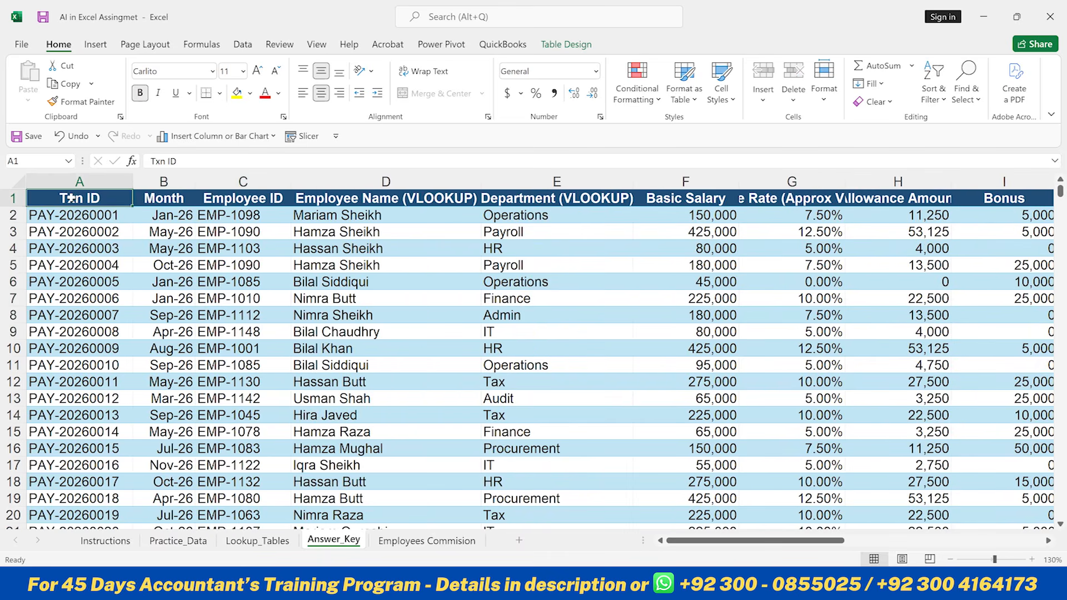
key("Right")
key("Right")
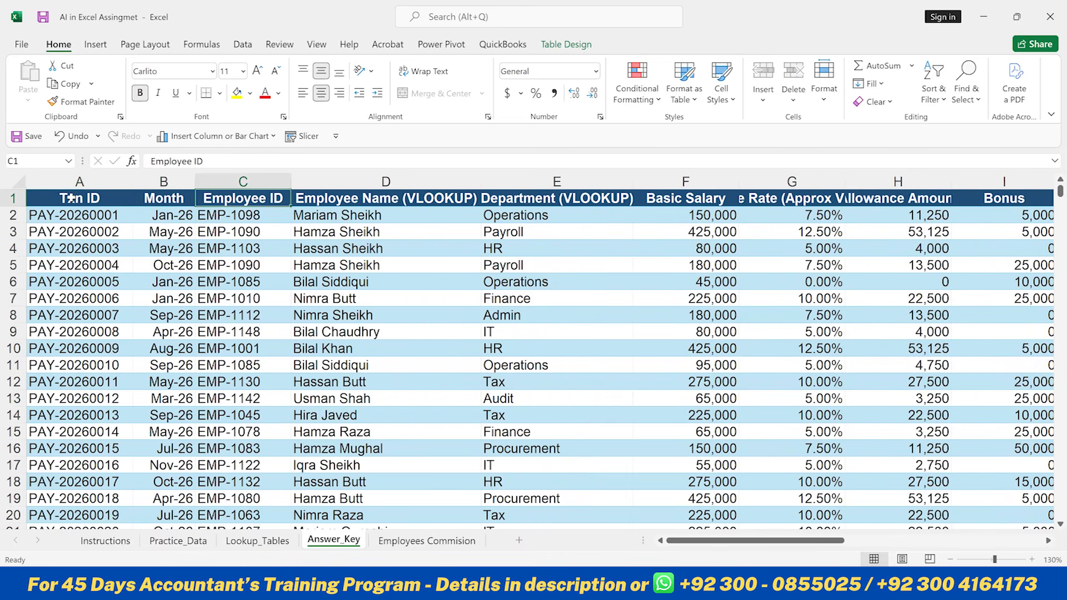
- Copy the Employee ID and Employee Name (VLOOKUP) headers, paste them as values into T1, and autofit those columns
key("shift+Right")
key("ctrl+c")
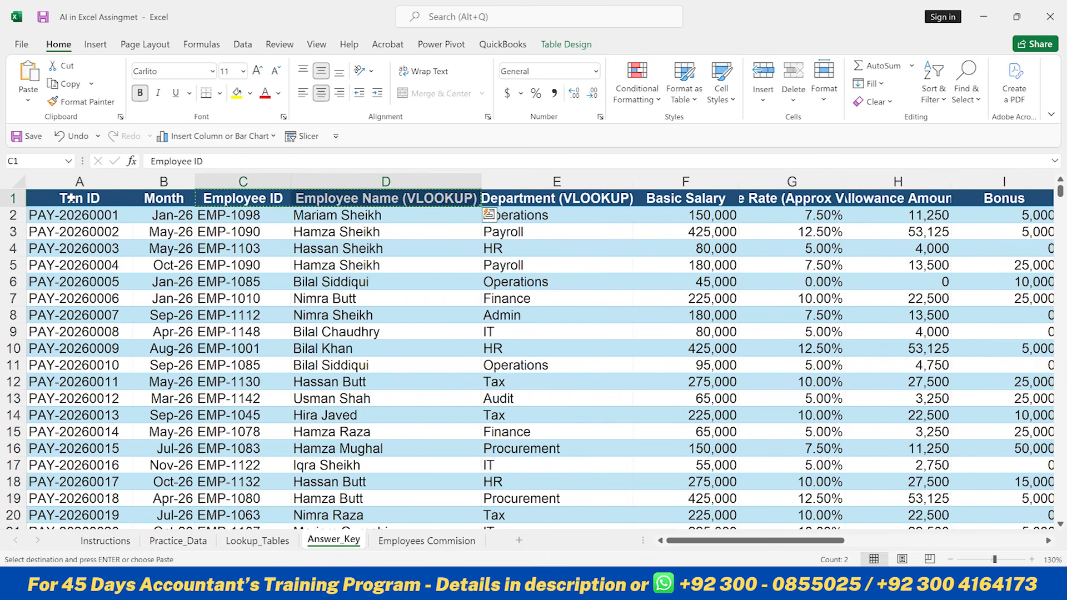
key("Right")
key("Right")
key("ctrl+Right")
key("Right")
key("Right")
key("Right")
key("Right")
key("Right")
key("Left")
key("Left")
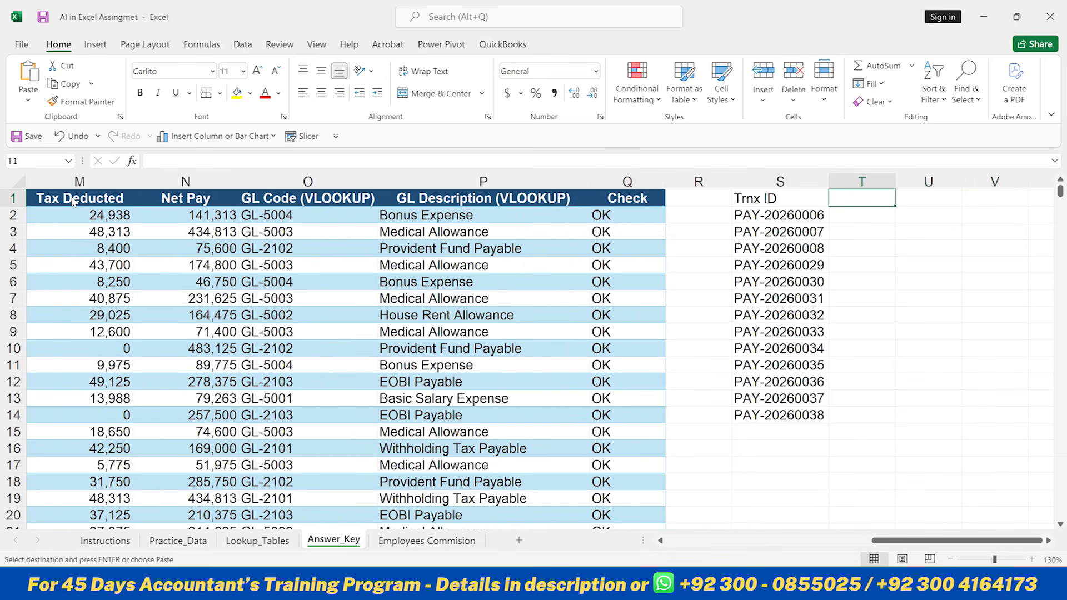
key("alt")
key("e")
key("s")
key("v")
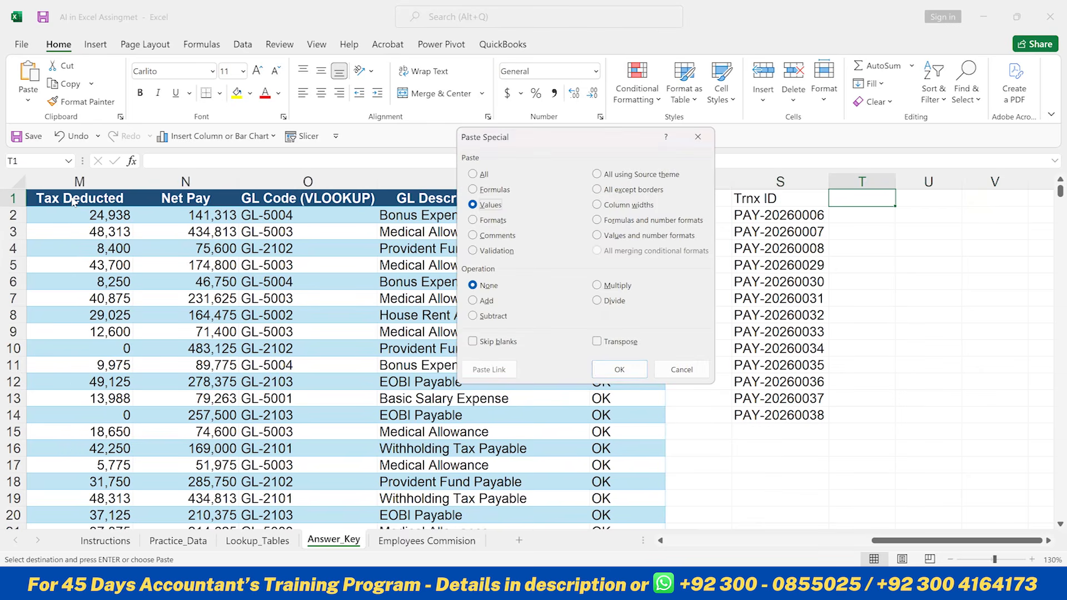
key("Return")
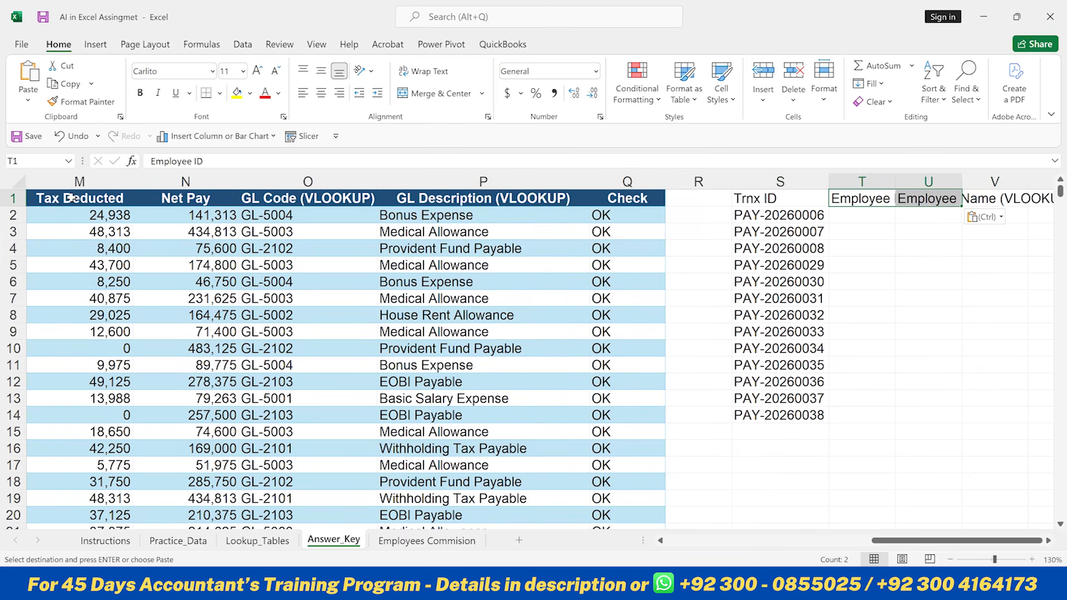
key("alt")
key("h")
key("o")
key("i")
- Copy the Basic Salary header and paste it as a value into V1
key("Left")
key("Left")
key("Left")
key("Left")
key("Left")
key("Left")
key("Left")
key("Left")
key("Left")
key("Left")
key("Left")
key("Left")
key("Left")
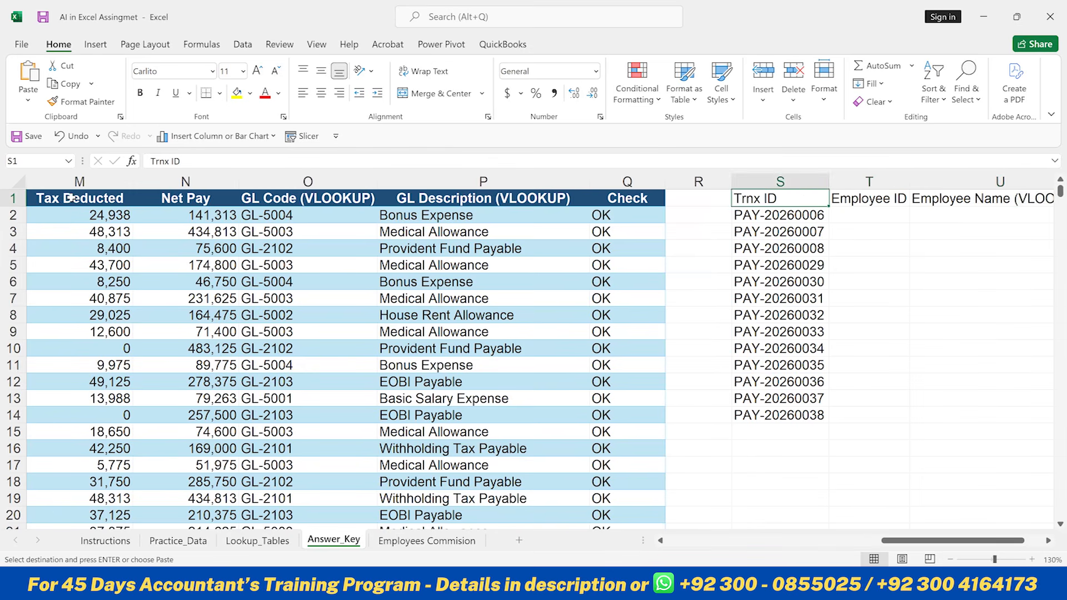
scroll(70, 198, "left", 2)
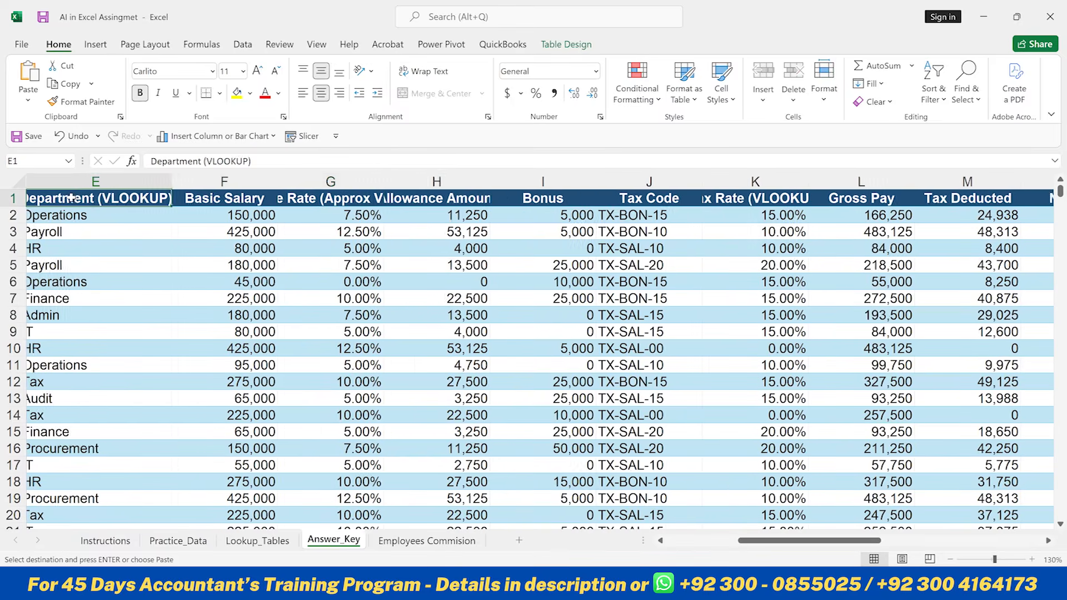
key("Right")
key("Right")
key("Right")
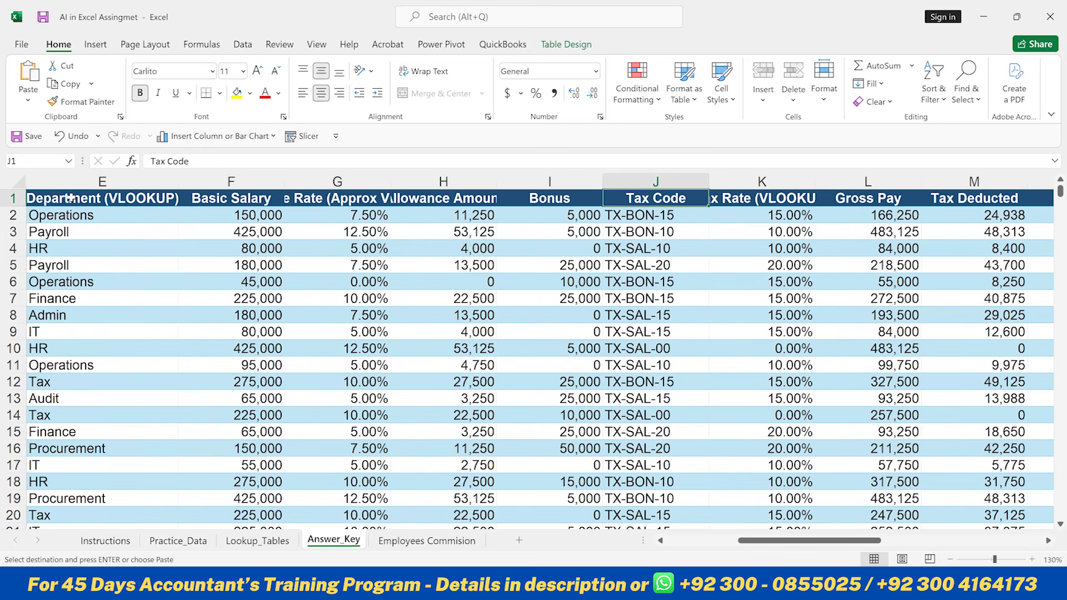
key("Left")
key("Left")
key("Left")
key("Left")
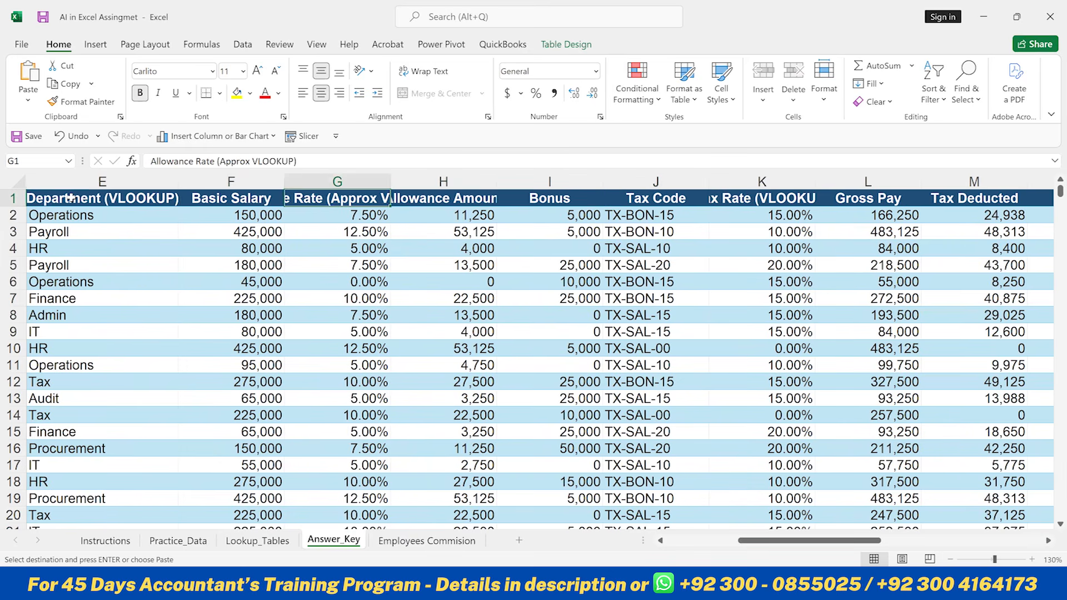
key("Right")
key("Right")
key("Right")
key("Right")
key("Right")
key("Right")
key("Right")
key("Right")
key("Right")
key("Right")
key("Right")
key("Right")
key("Right")
key("Right")
key("Right")
key("Right")
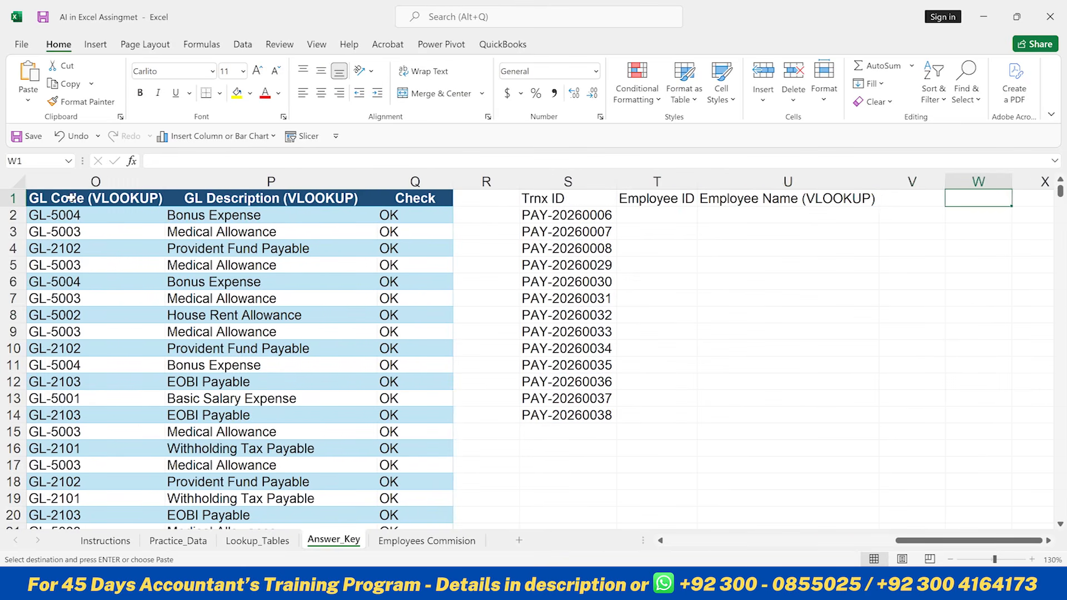
key("alt")
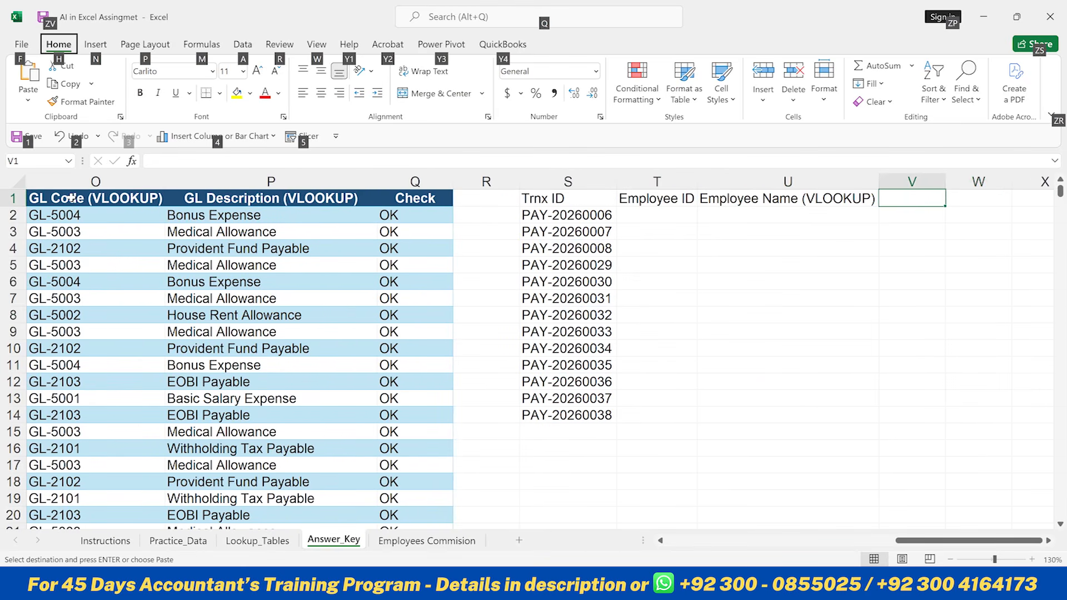
key("e")
key("s")
key("v")
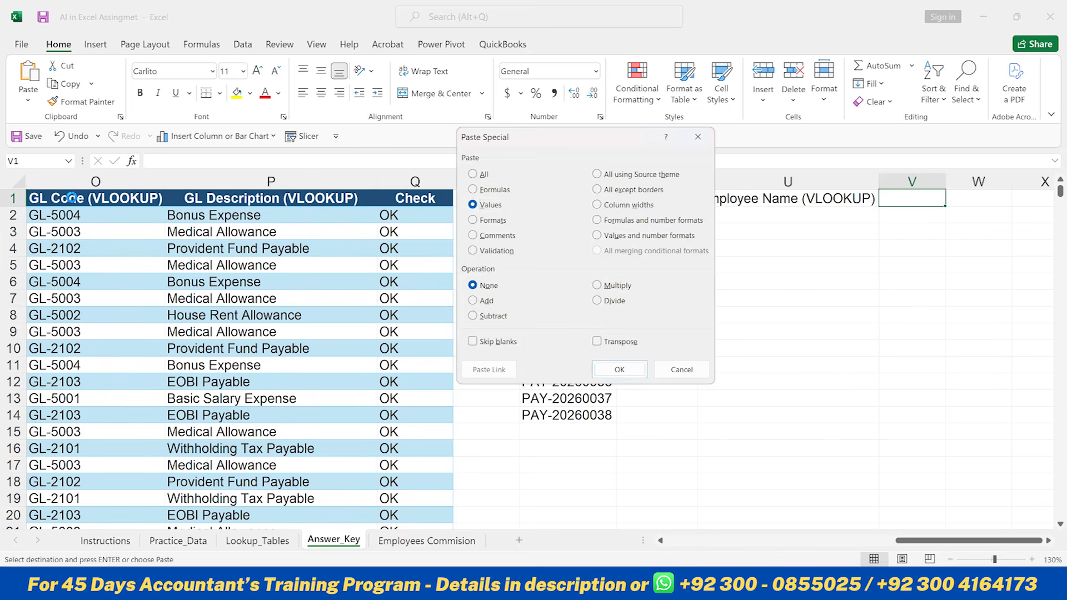
key("Return")
- Copy the Tax Rate (VLOOKUP) header and paste it as a value into W1
key("Left")
key("Left")
key("Left")
key("Left")
key("Left")
key("Left")
key("Left")
key("Left")
key("Left")
key("Left")
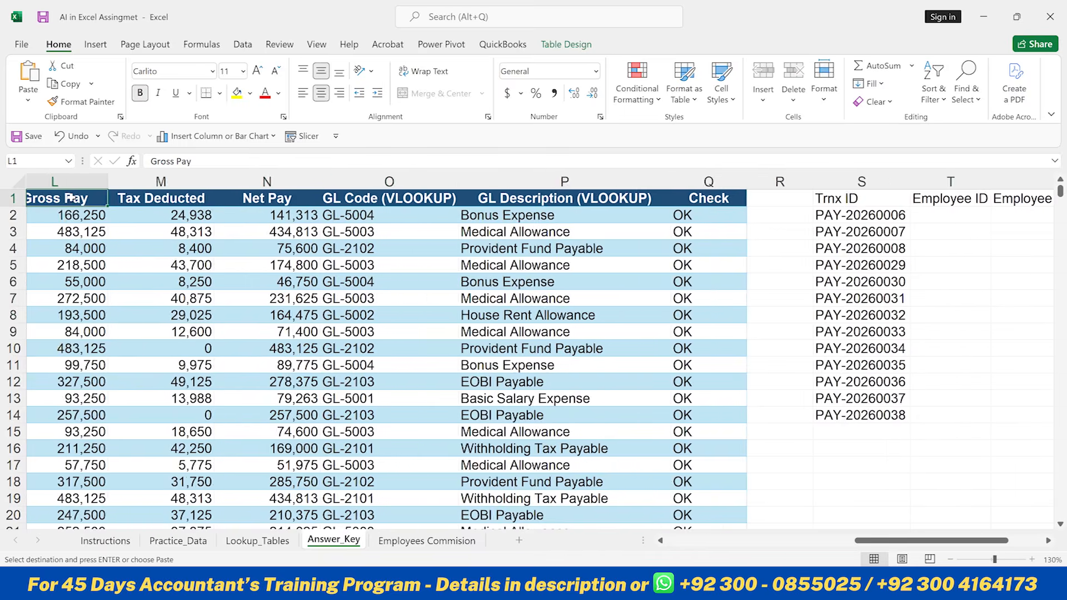
key("Left")
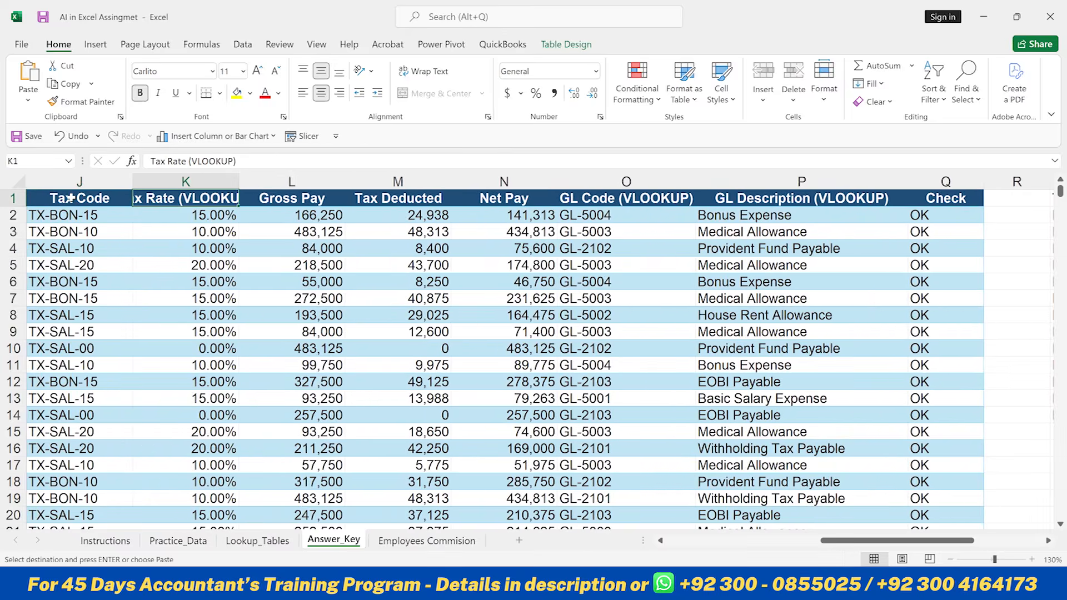
key("ctrl+c")
key("Right")
key("Right")
key("Right")
key("Right")
key("Right")
key("Right")
key("Right")
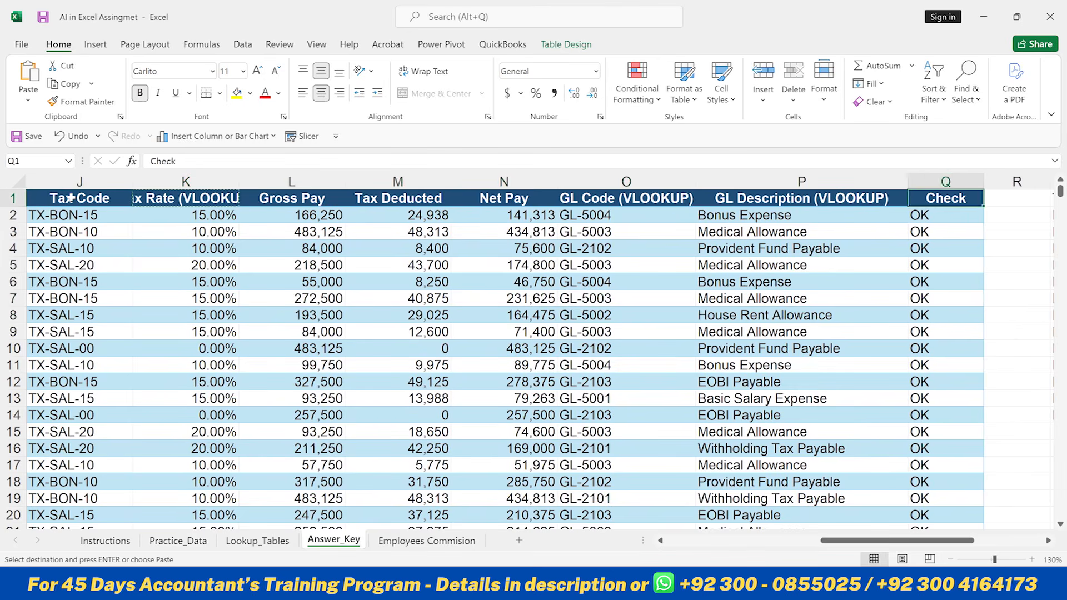
key("Right")
key("Right")
key("Right")
key("Right")
key("Right")
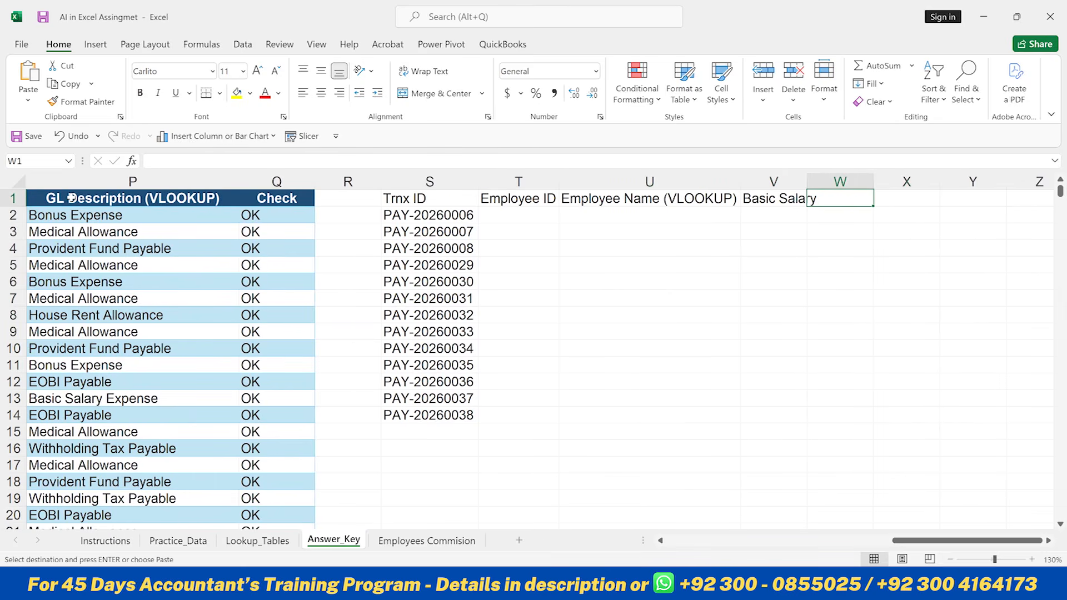
key("alt")
key("h")
key("v")
key("s")
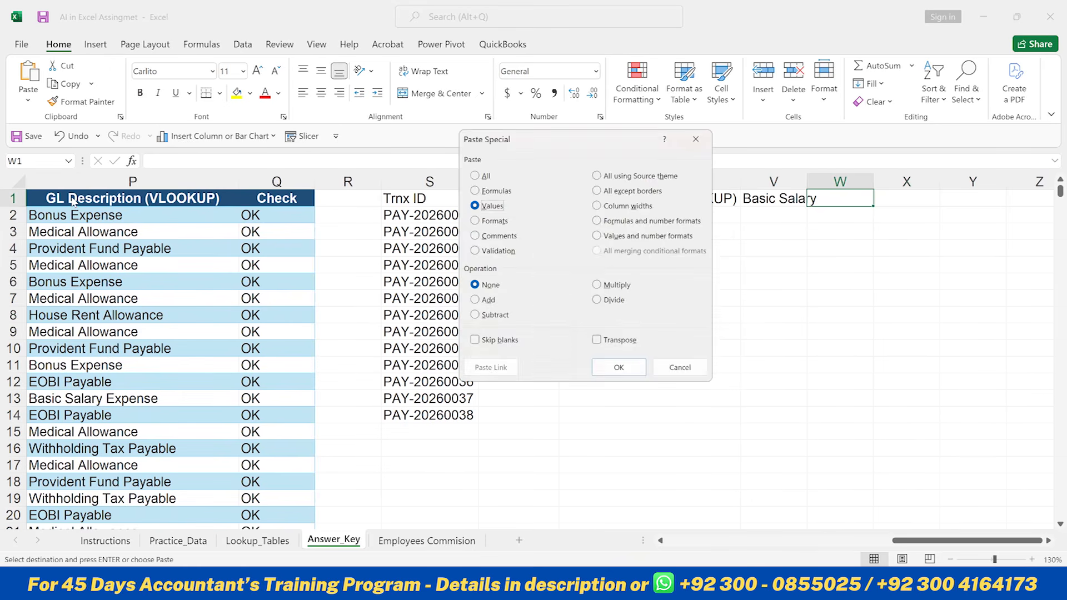
key("Return")
- Autofit columns T to W to fit the new headers
key("Left")
key("Left")
key("Left")
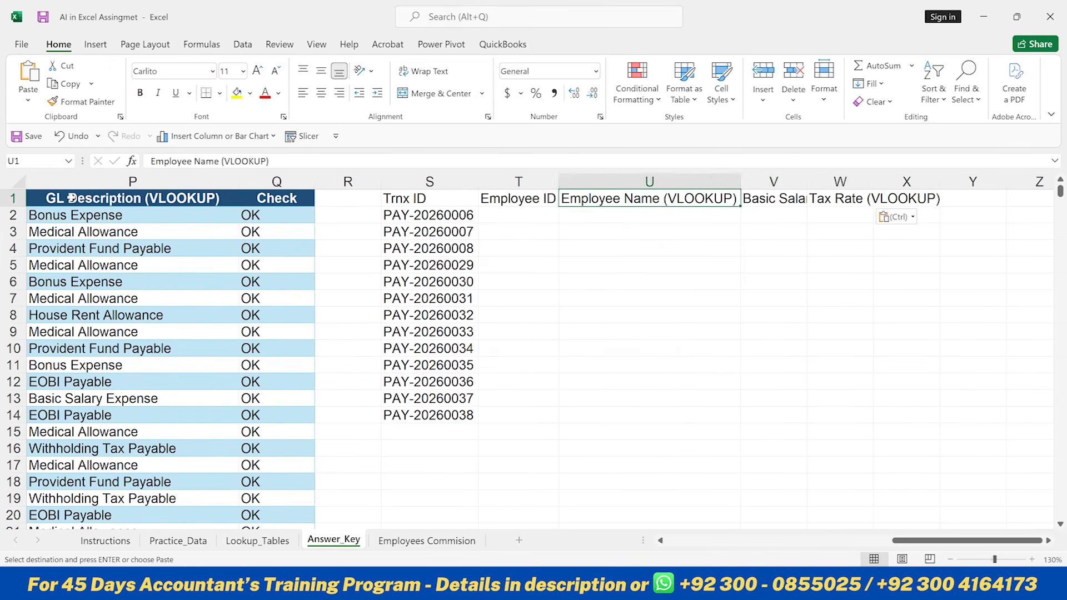
key("ctrl+shift+Right")
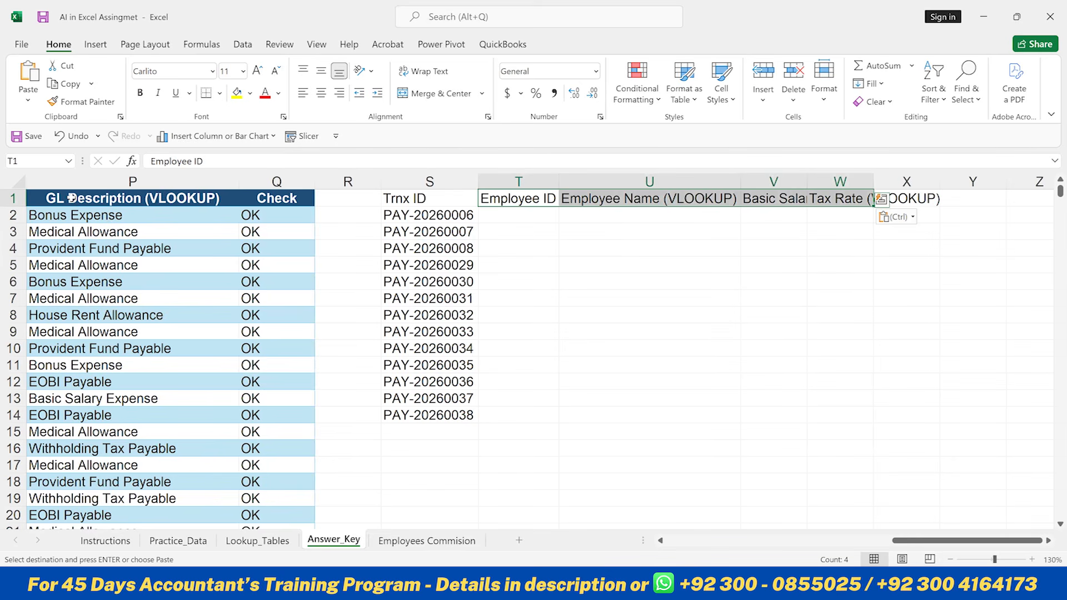
key("alt+h")
key("o")
key("i")
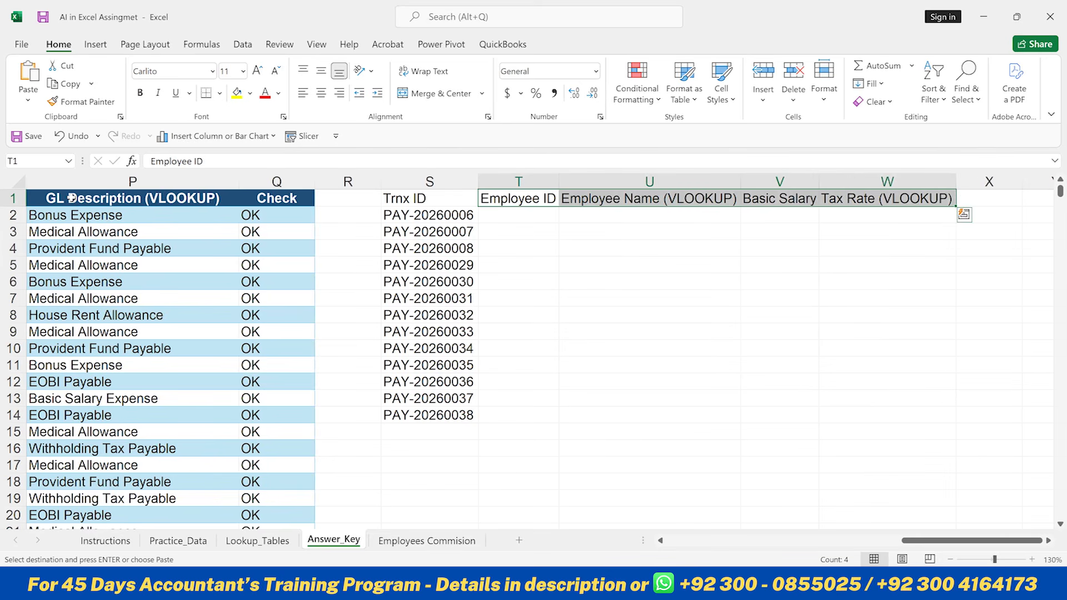
key("Left")
key("Down")
key("Down")
key("Up")
key("Left")
key("Left")
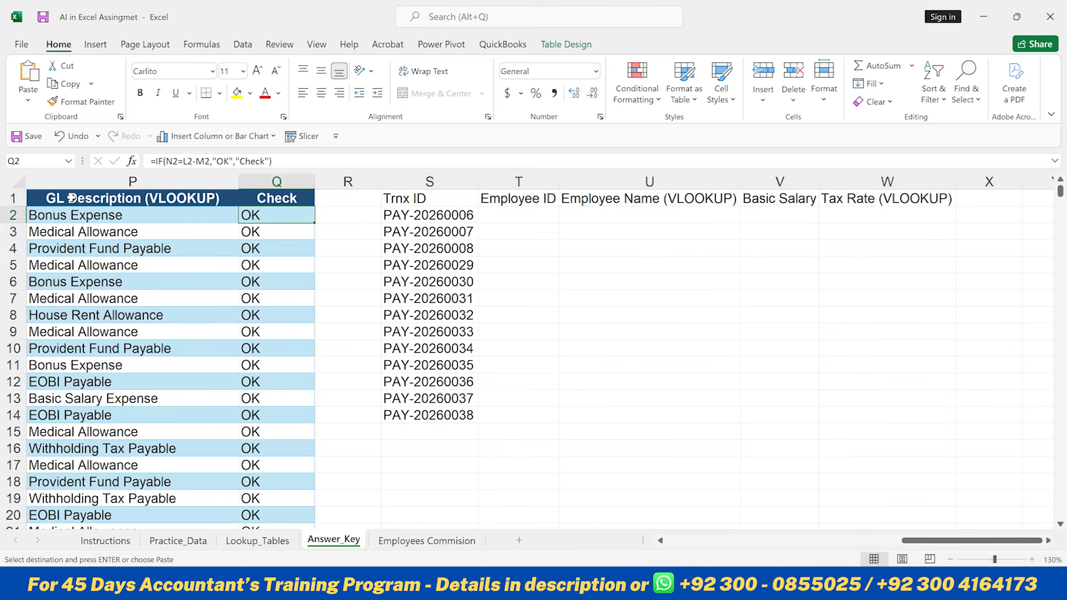
key("Right")
key("Right")
key("Right")
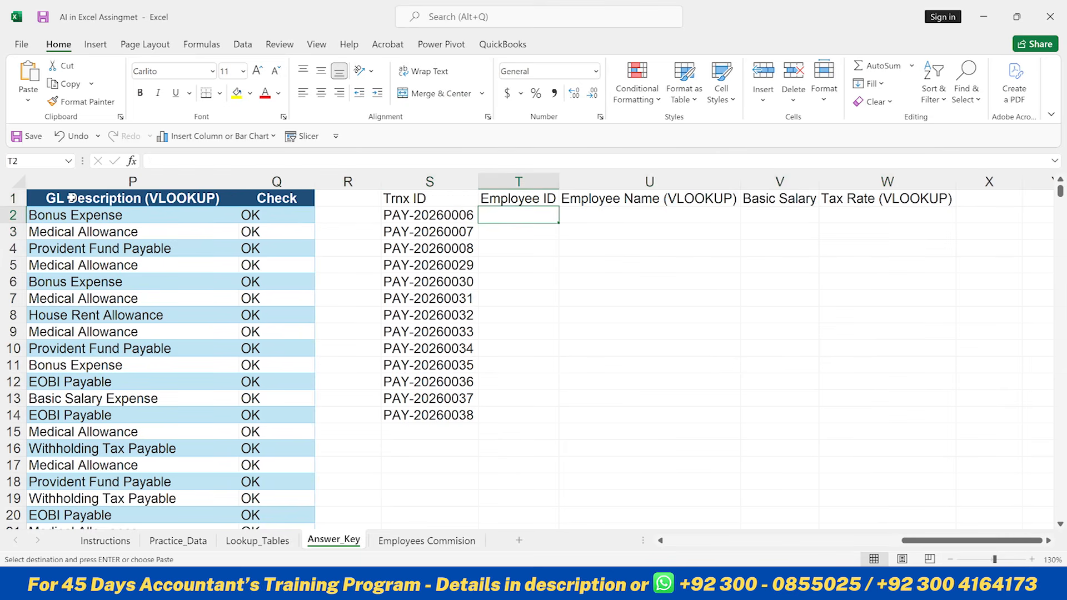
key("Left")
key("Right")
key("Right")
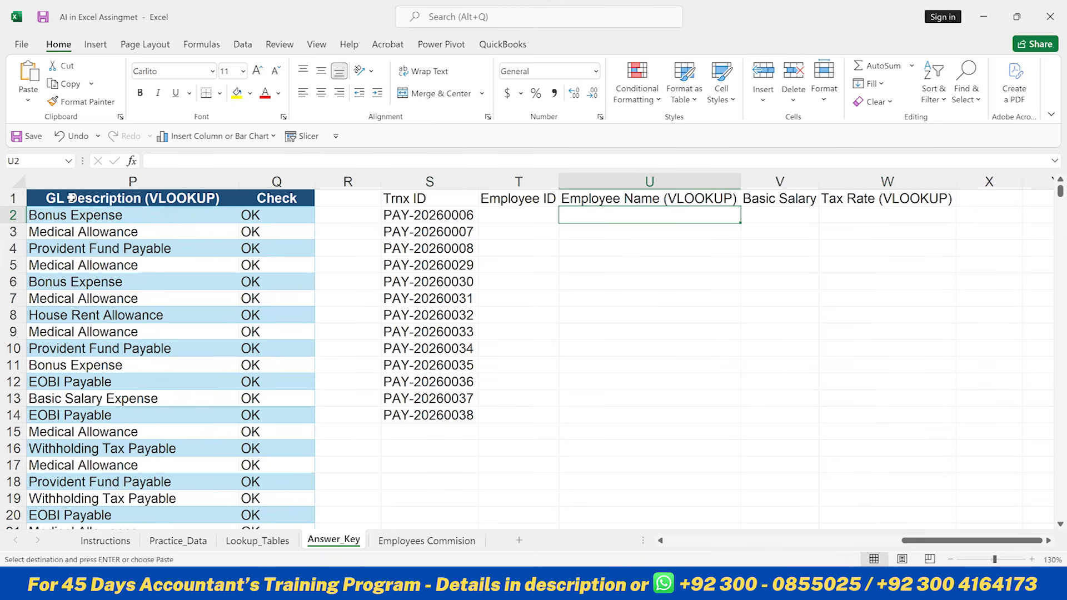
key("Left")
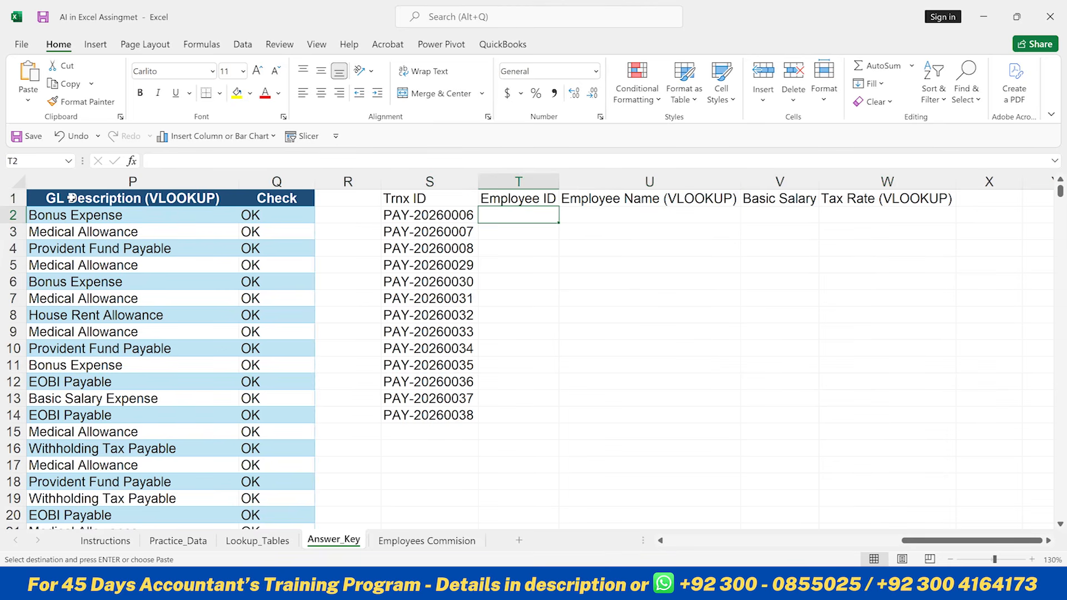
- Enter =VLOOKUP(S2,AnswerKeyTable,4,FALSE) in T2 to look up the employee for the first Trnx ID
type("=vl")
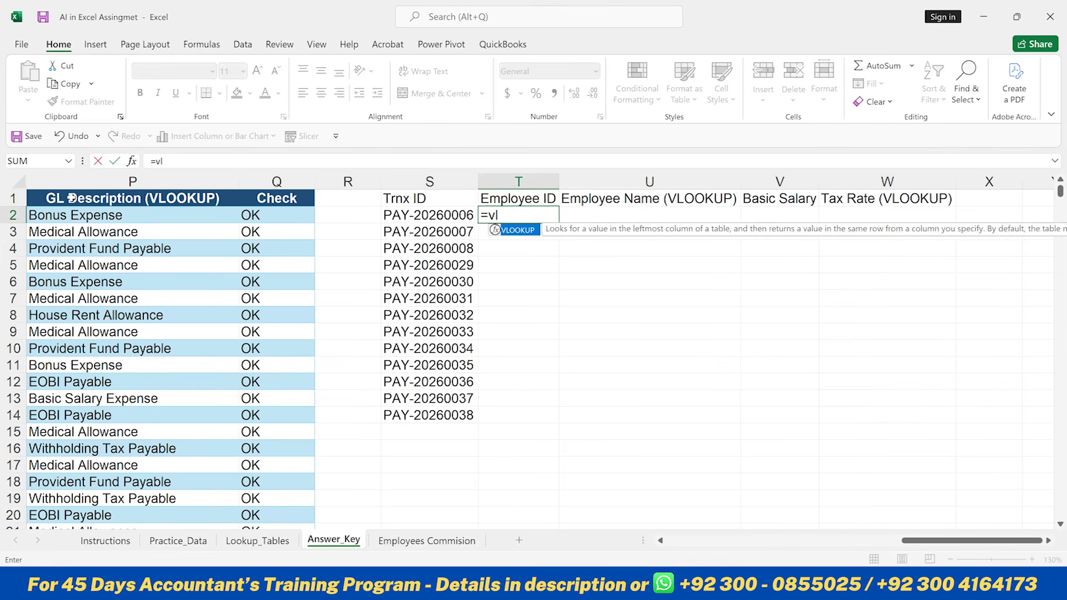
key("Tab")
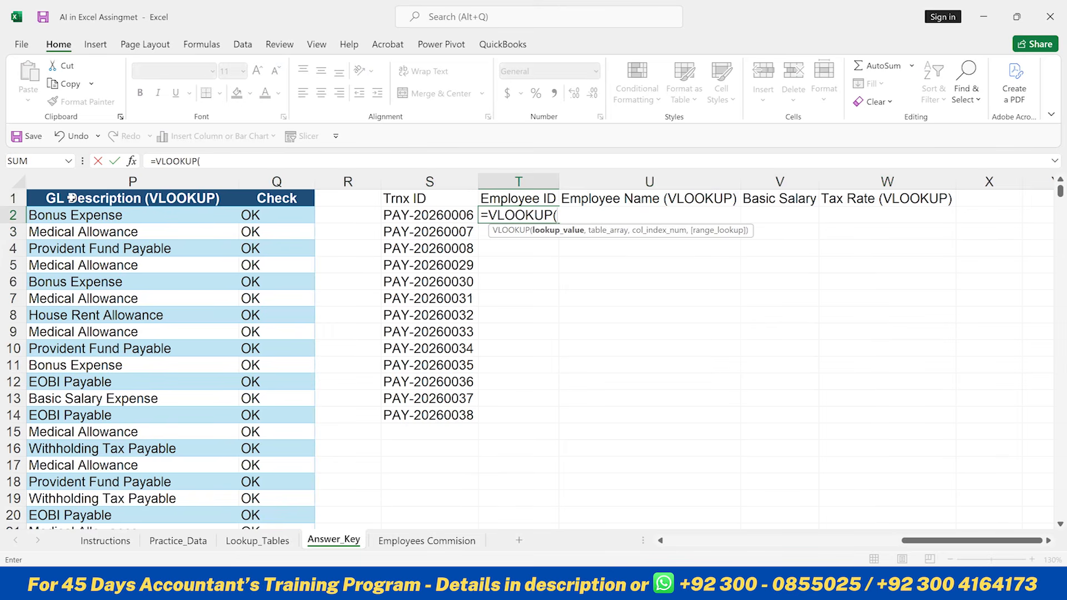
key("Left")
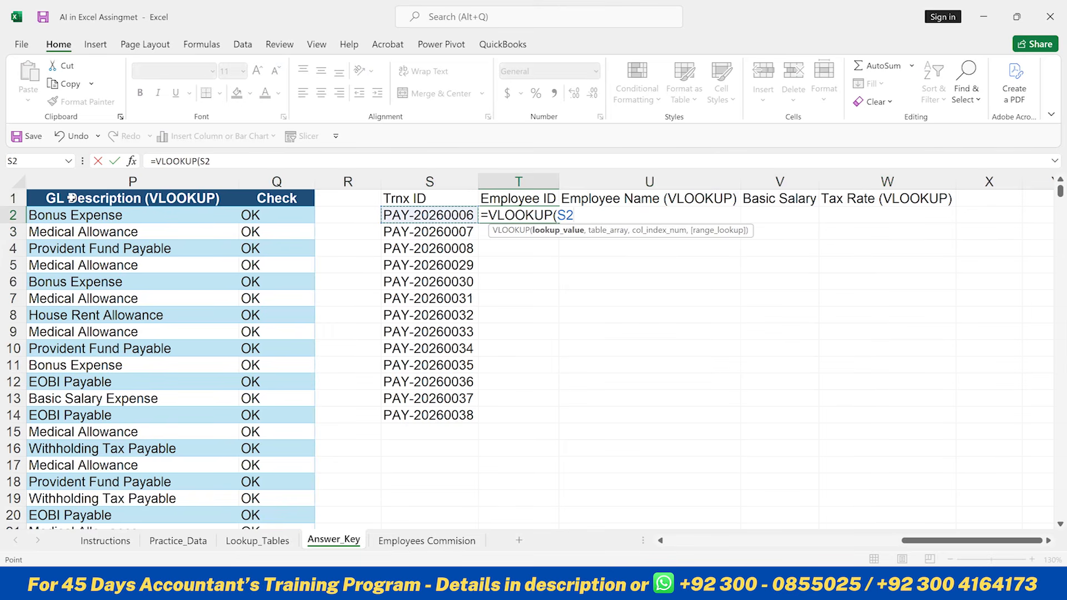
type(",")
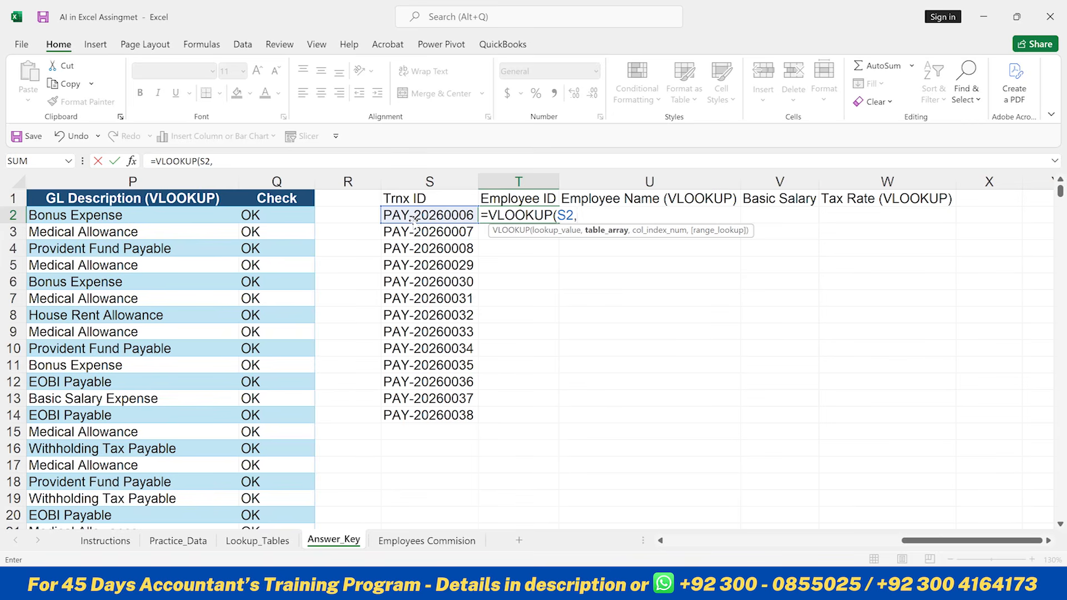
left_click(110, 202)
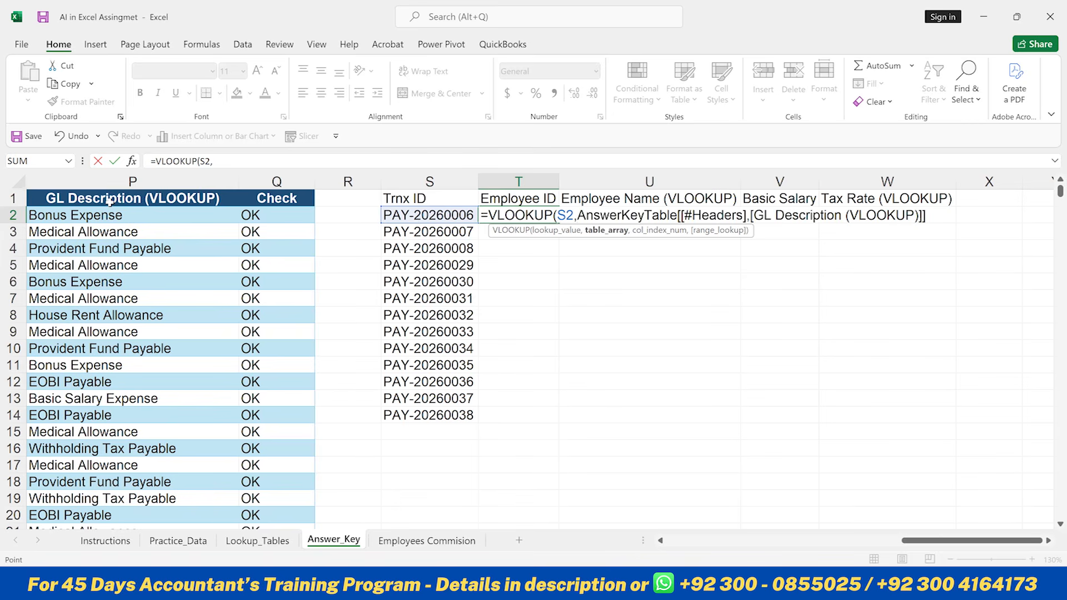
key("ctrl+Left")
key("Down")
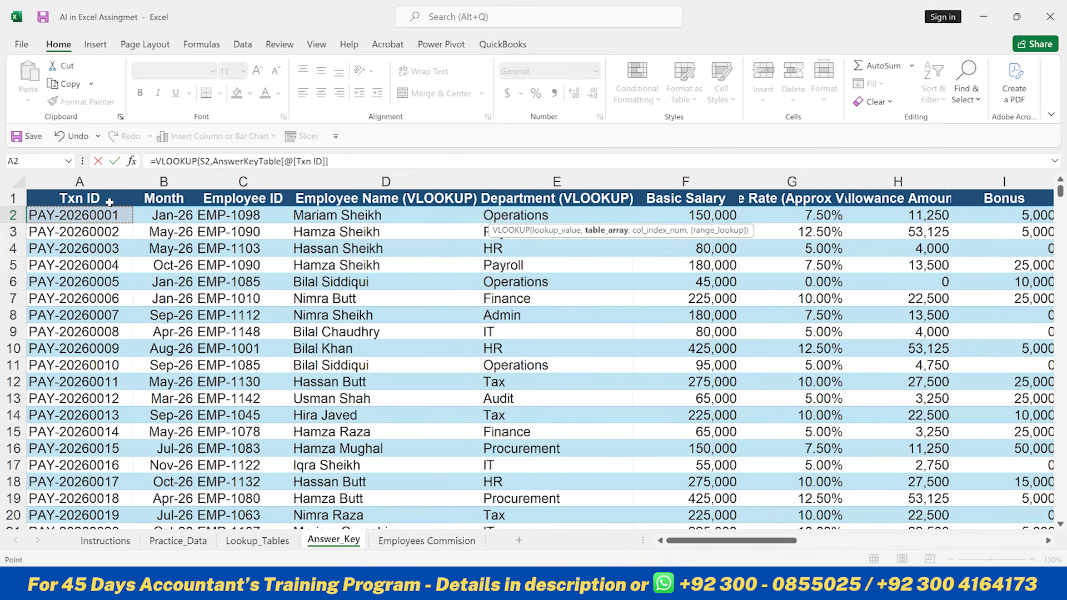
key("ctrl+shift+Right")
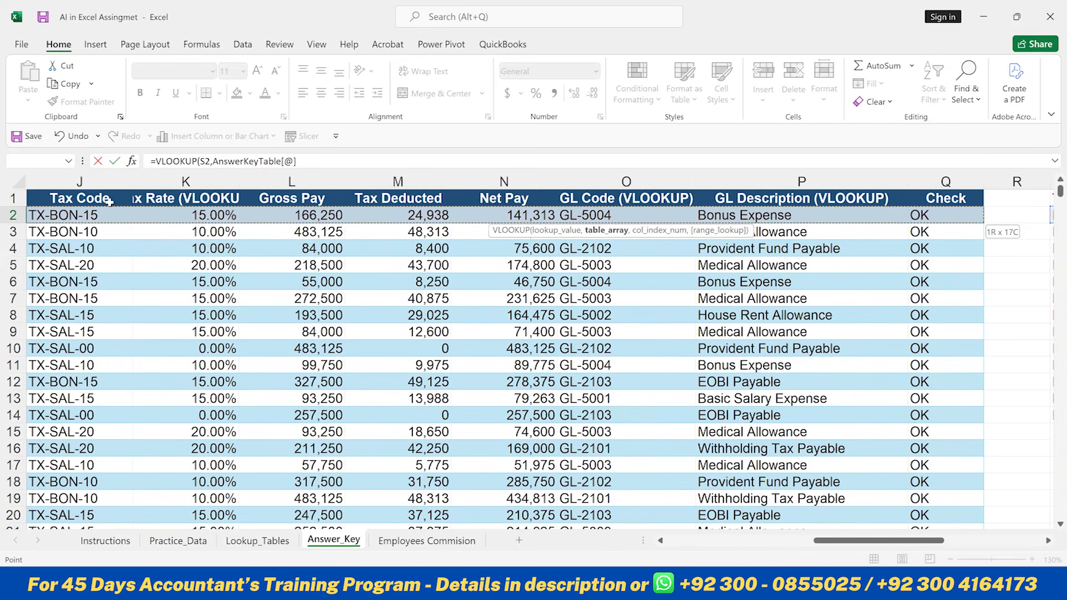
key("ctrl+shift+Down")
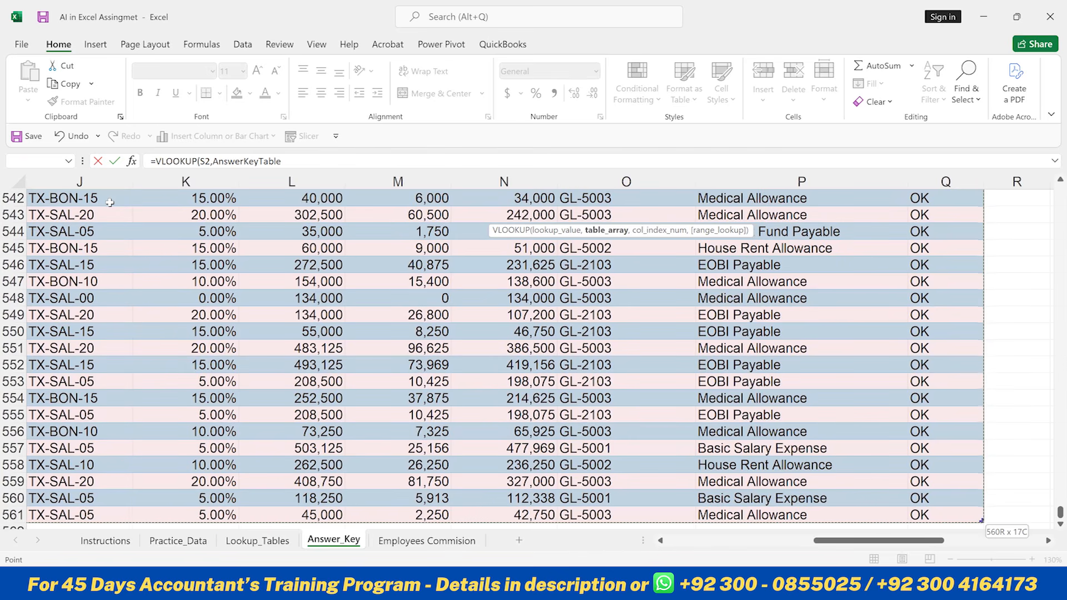
key("ctrl+BackSpace")
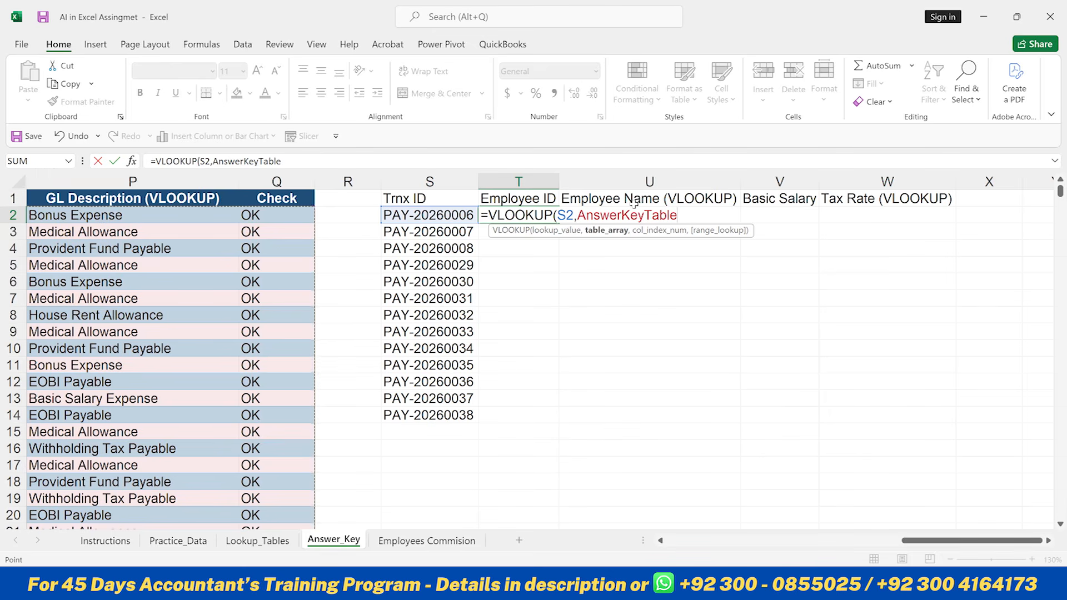
type(",")
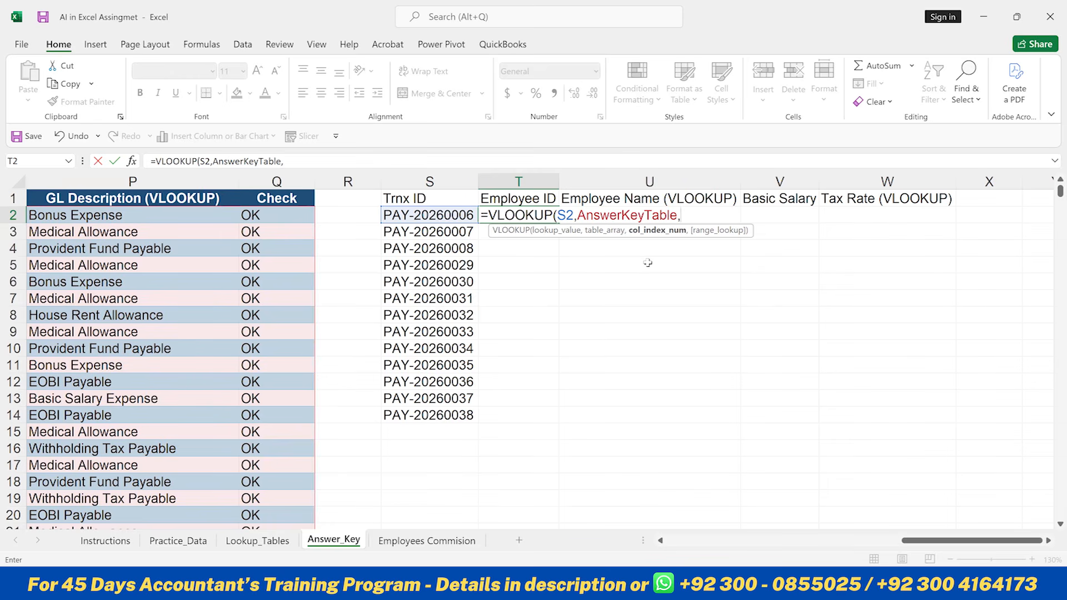
type("4,")
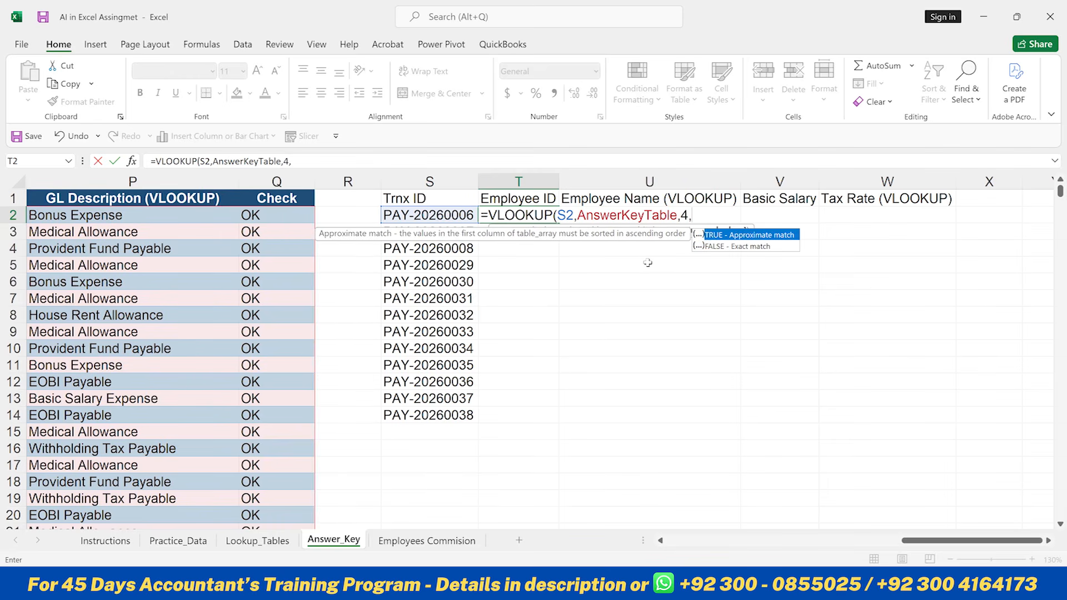
key("Down")
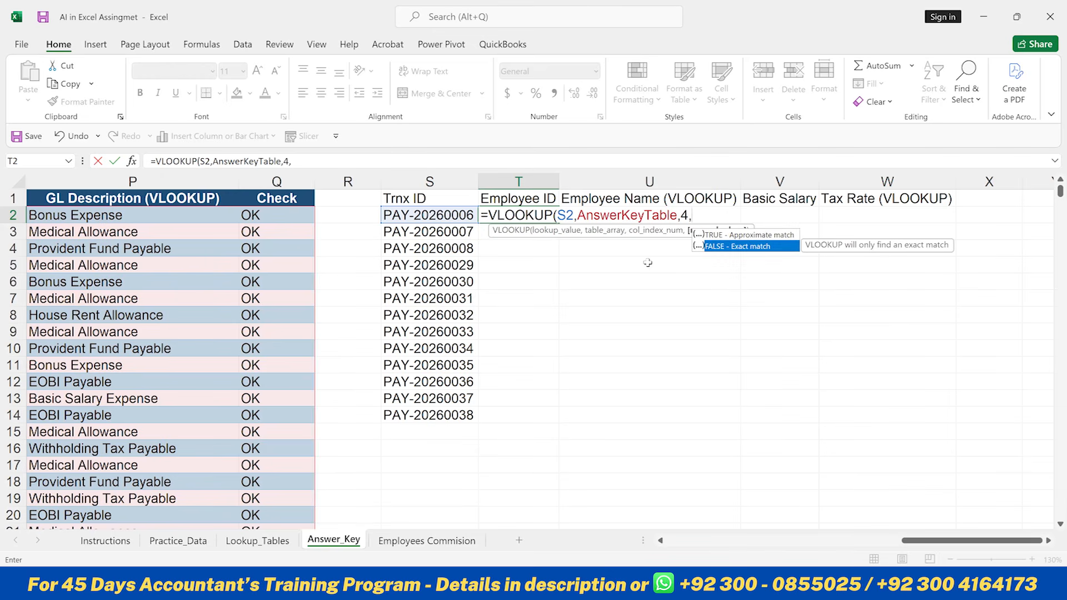
key("Tab")
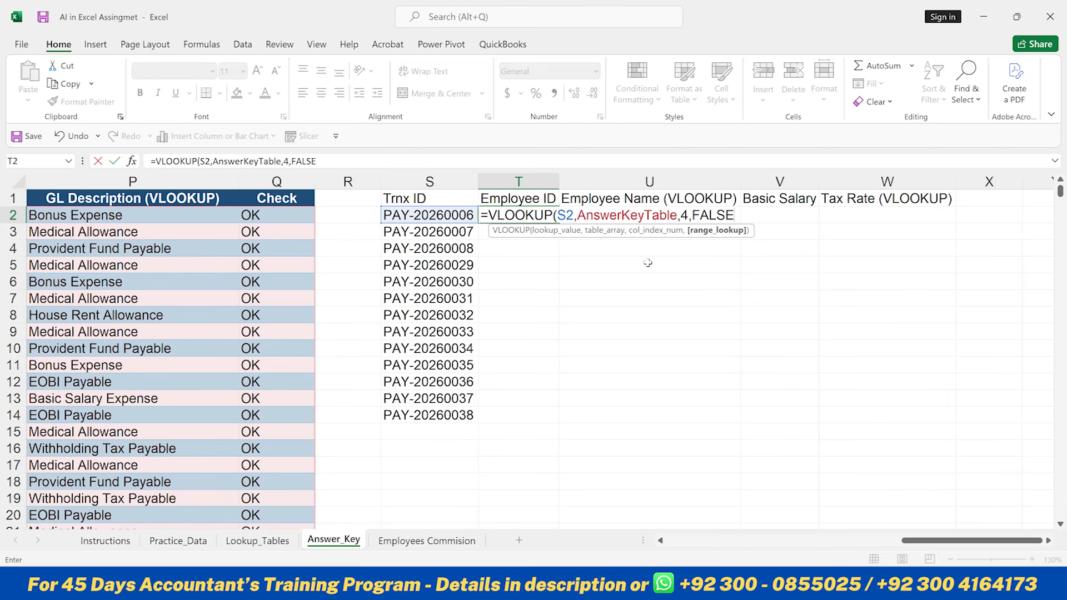
type(")")
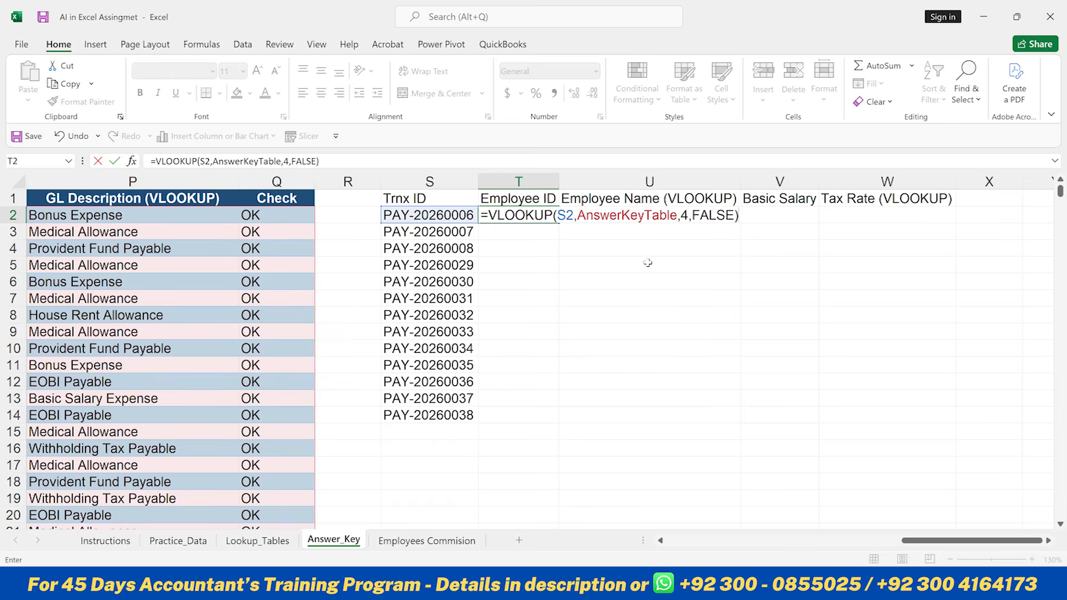
key("Return")
key("Up")
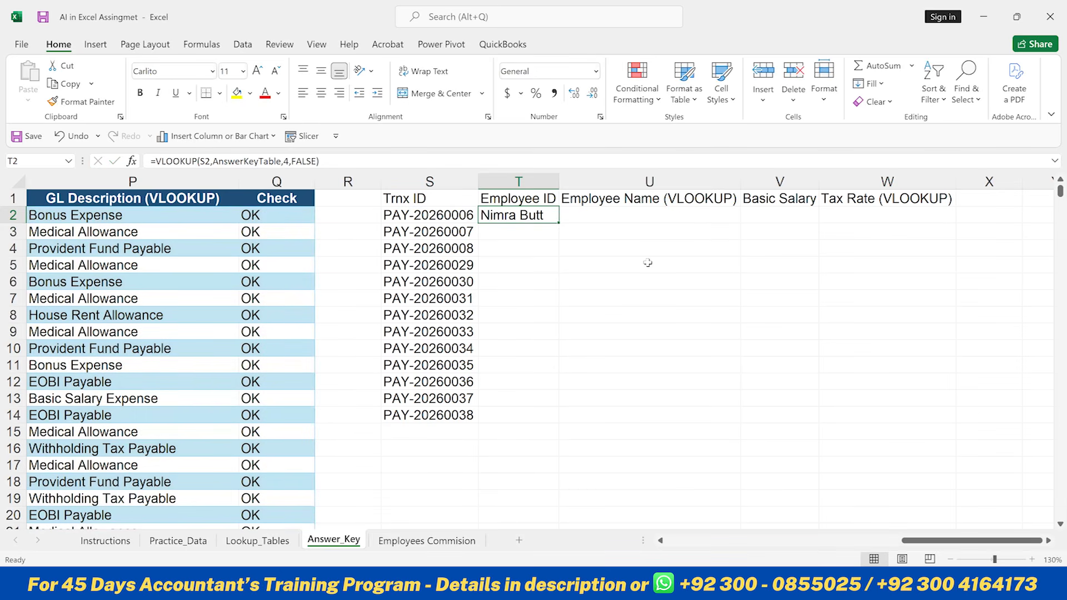
- Scroll through the answer key table's columns to check the position of the Employee ID column
key("Left")
key("Left")
key("Left")
key("Left")
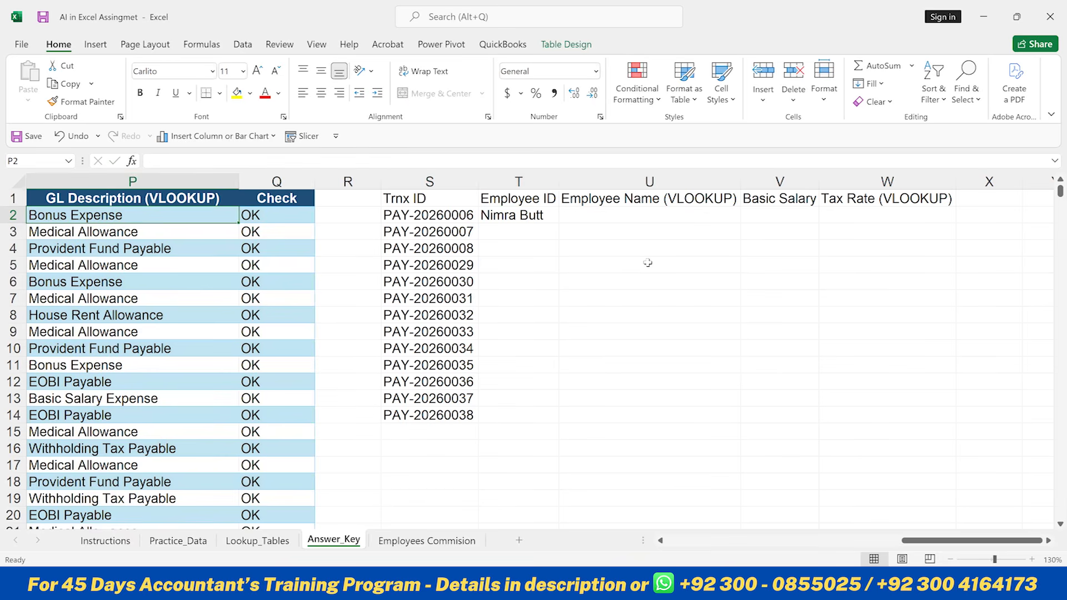
key("Home")
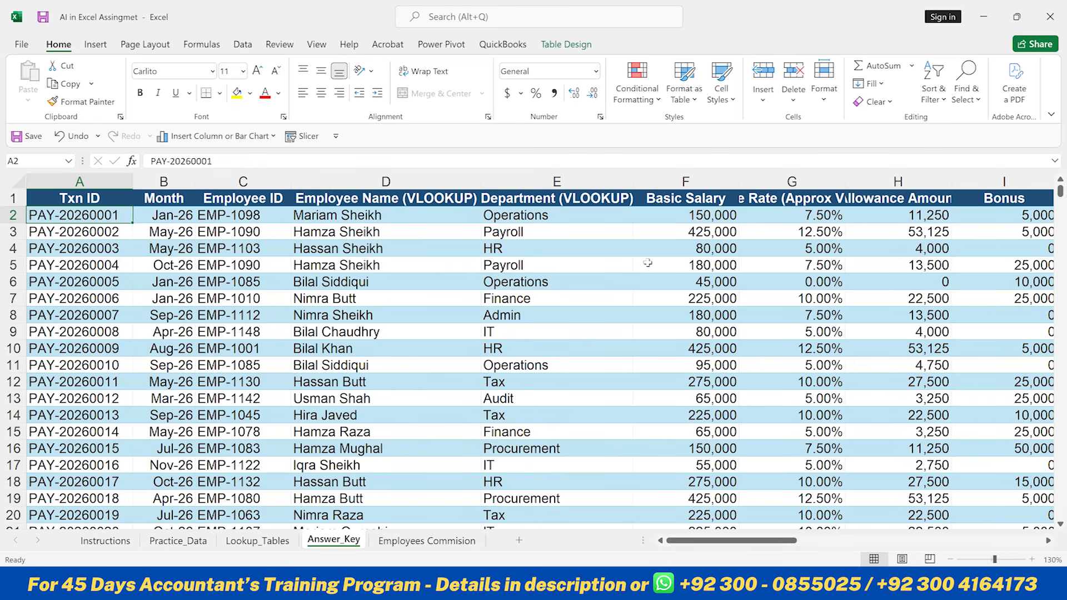
key("Right")
key("Right")
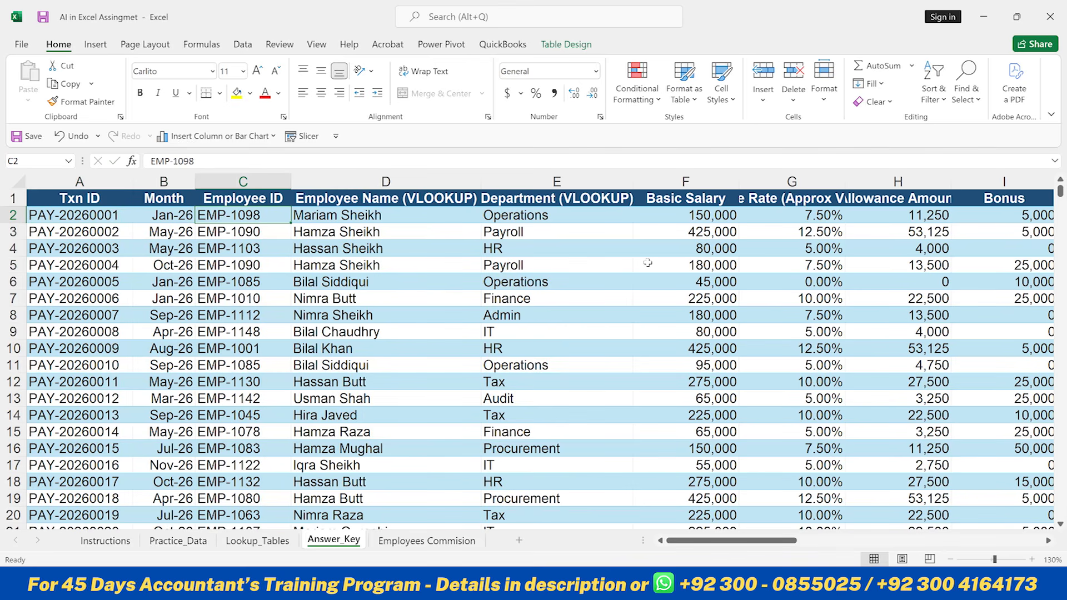
key("Right")
key("Right")
key("Right")
key("Right")
key("Right")
key("Right")
key("Right")
key("Right")
key("Right")
key("Right")
key("Right")
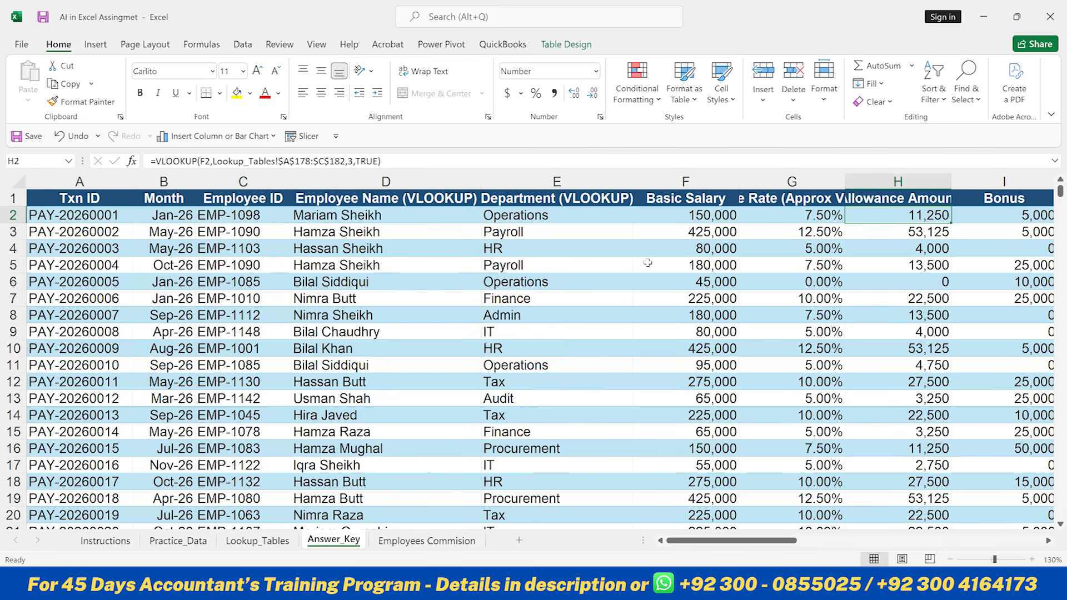
key("Right")
key("Right")
key("Right")
key("Right")
key("Right")
key("Right")
key("Right")
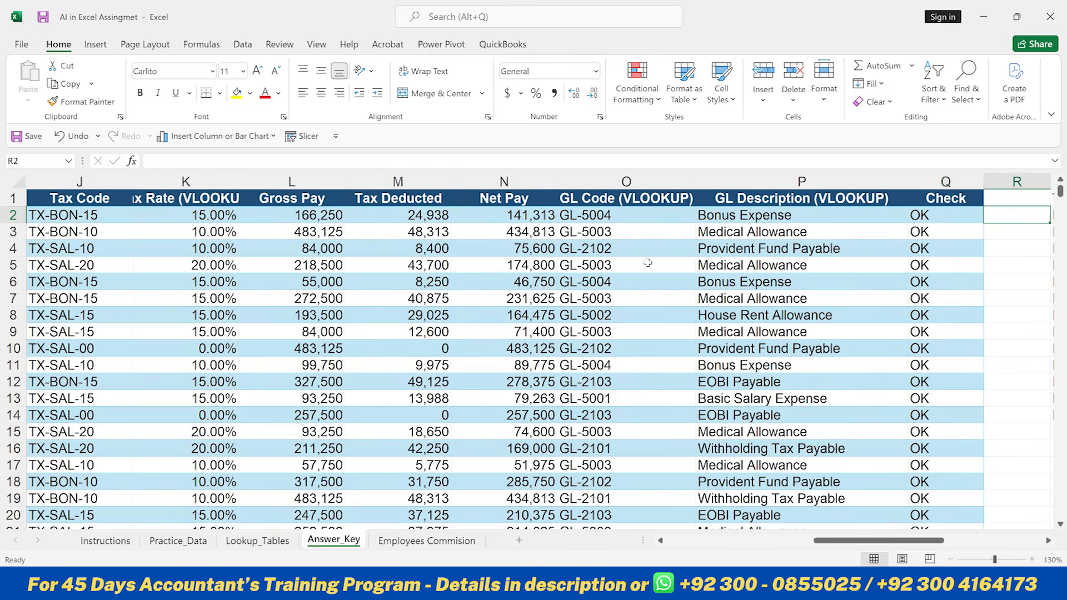
key("Left")
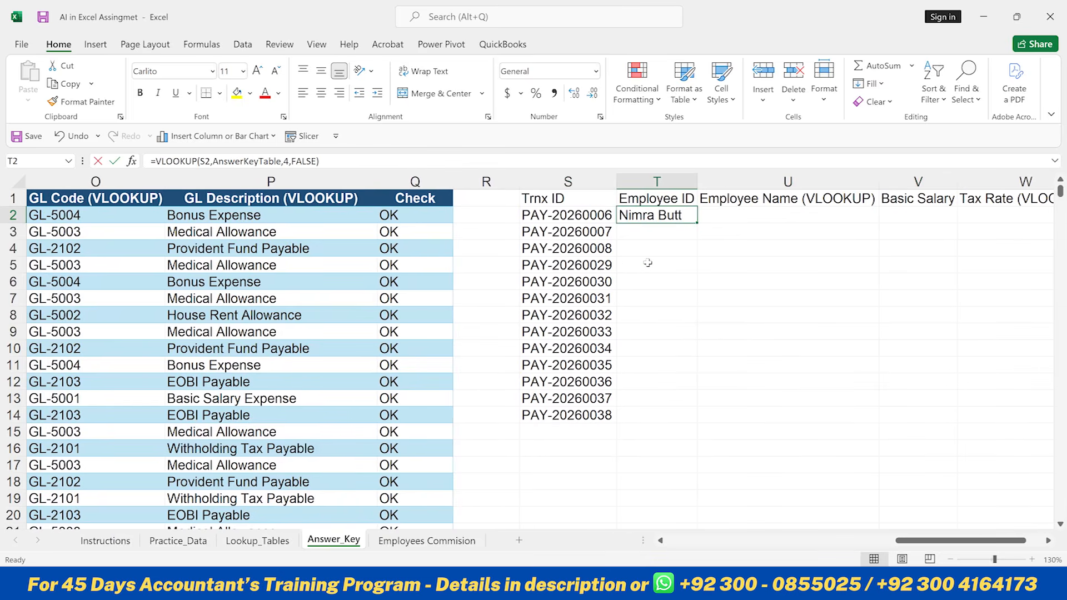
- Change the column index in T2's VLOOKUP formula to 3
key("F2")
key("Left")
key("Left")
key("Left")
key("Left")
key("Left")
key("Left")
key("Left")
key("BackSpace")
type("3")
key("Return")
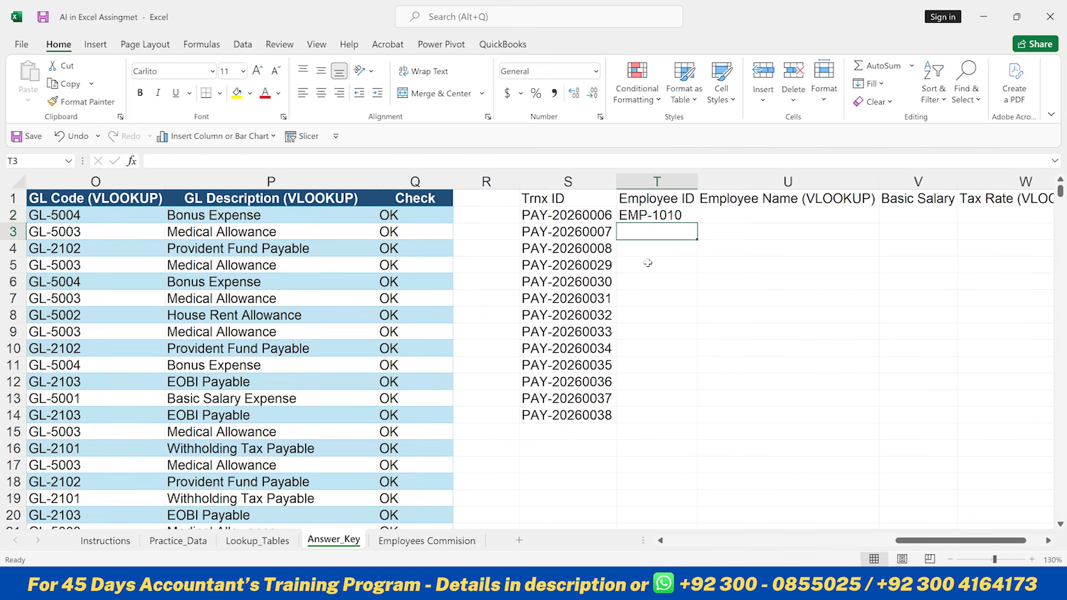
- Make the lookup reference in T2's formula a mixed reference, $S2, locking the column
key("Up")
key("F2")
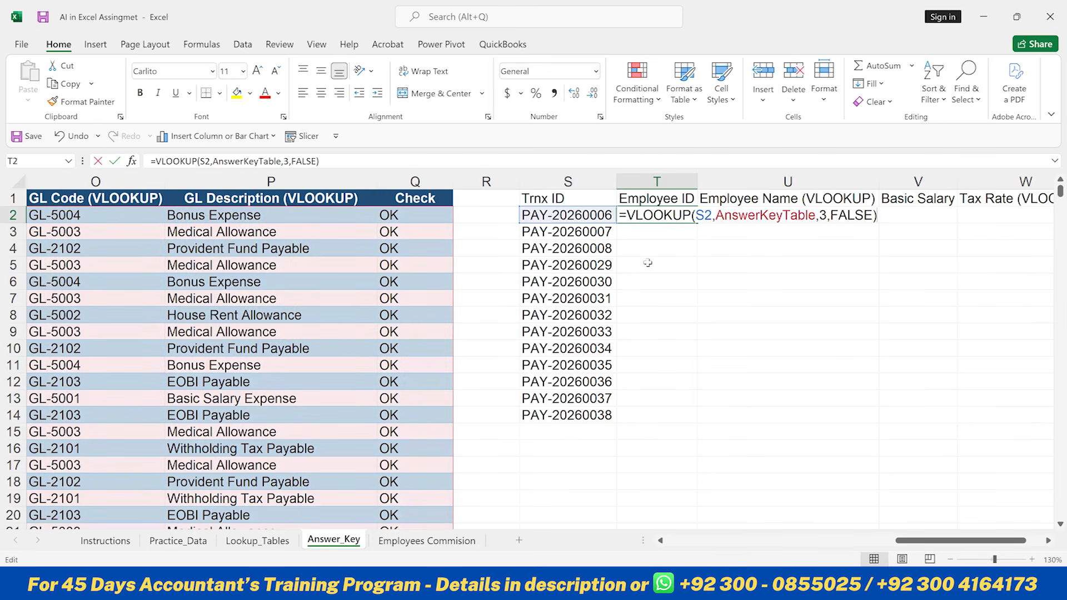
key("Left")
key("Left")
key("Left")
key("Left")
key("Left")
key("Left")
key("Left")
key("Left")
key("Left")
key("Left")
key("Left")
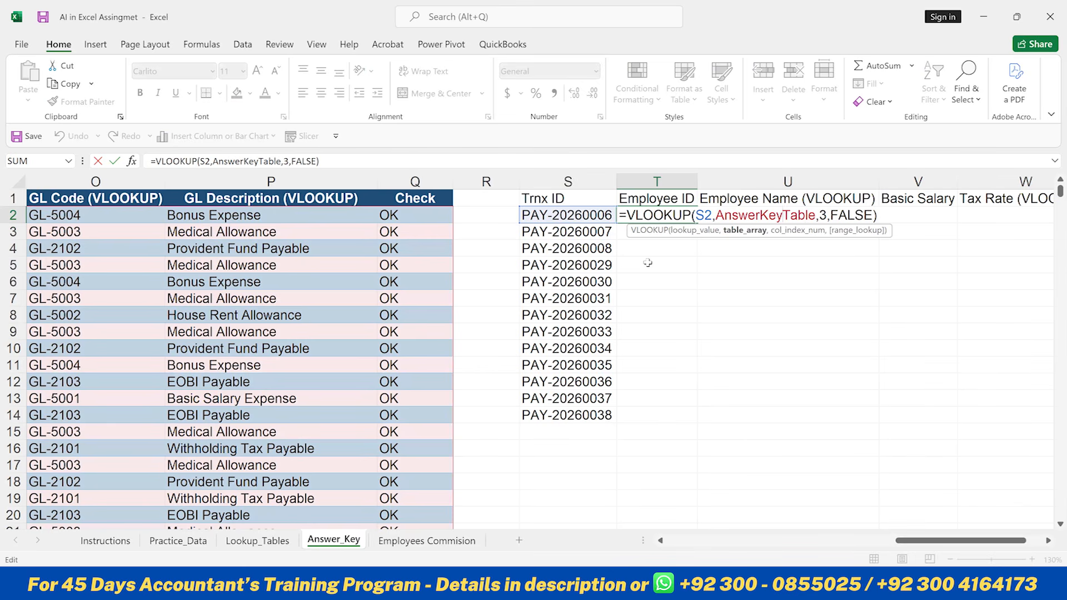
key("Left")
key("Left")
key("Left")
key("Left")
key("Left")
key("Left")
key("Left")
key("Left")
key("Left")
key("Left")
key("Left")
key("Left")
key("Left")
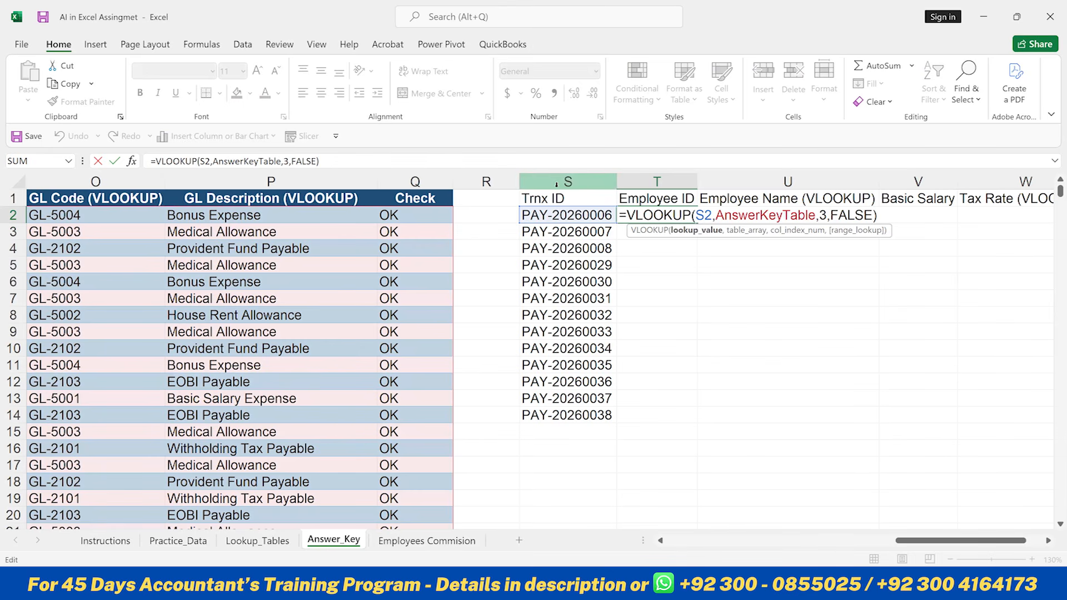
key("F4")
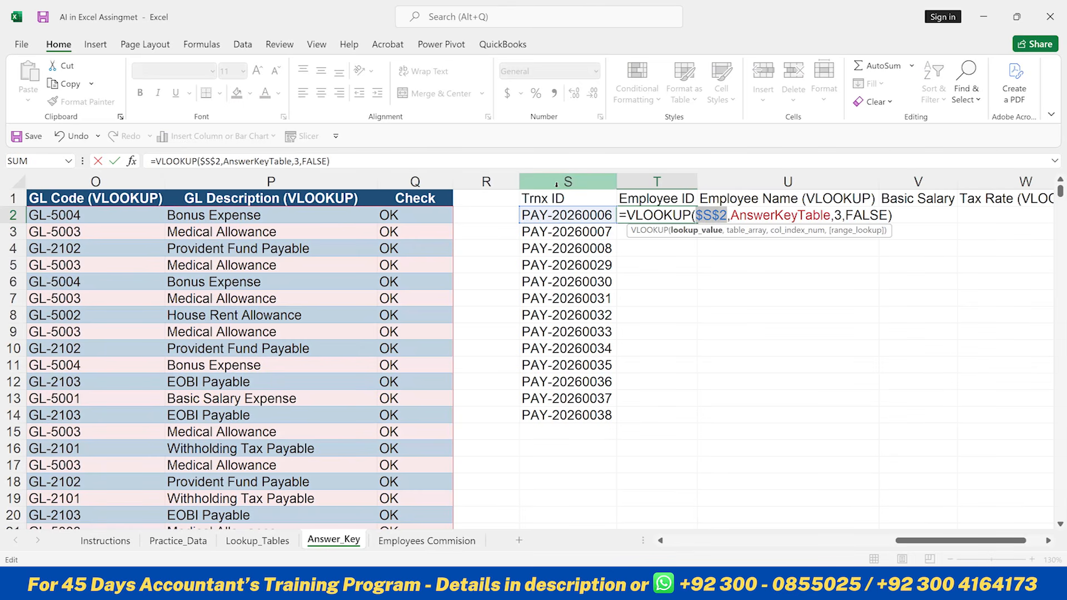
key("F4")
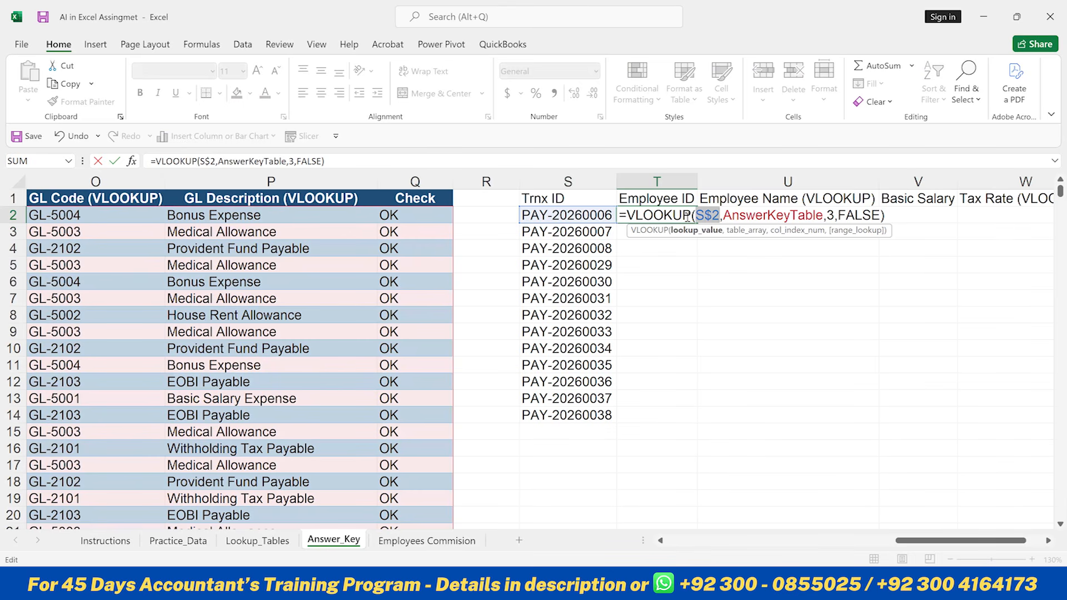
key("F4")
key("Return")
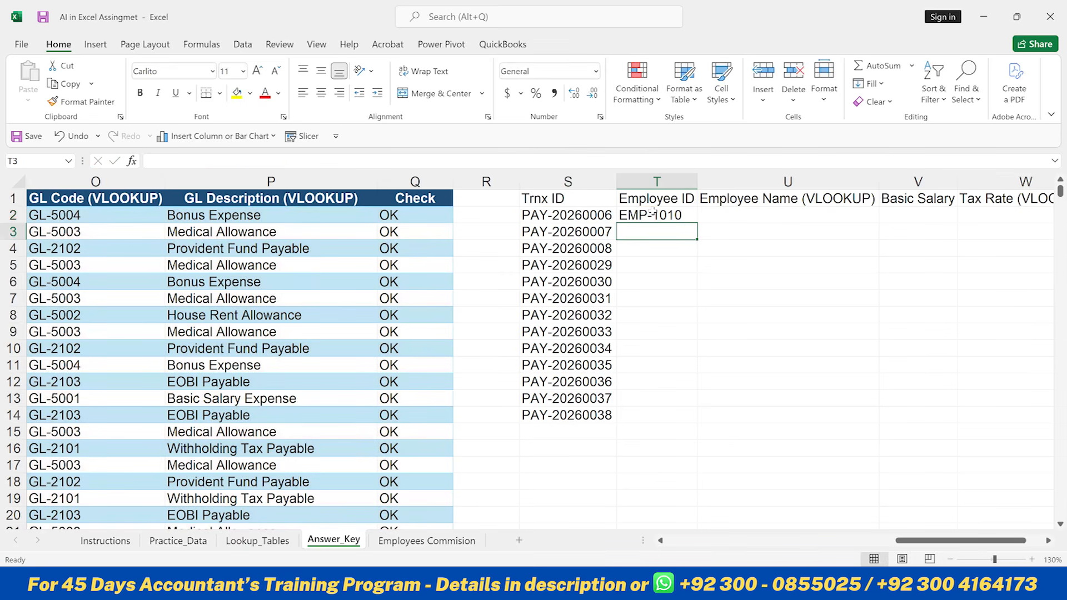
- Fill the T2 formula across to W2 and change the column index in U2's formula to 4
left_click(672, 216)
left_click_drag(699, 223, 919, 217)
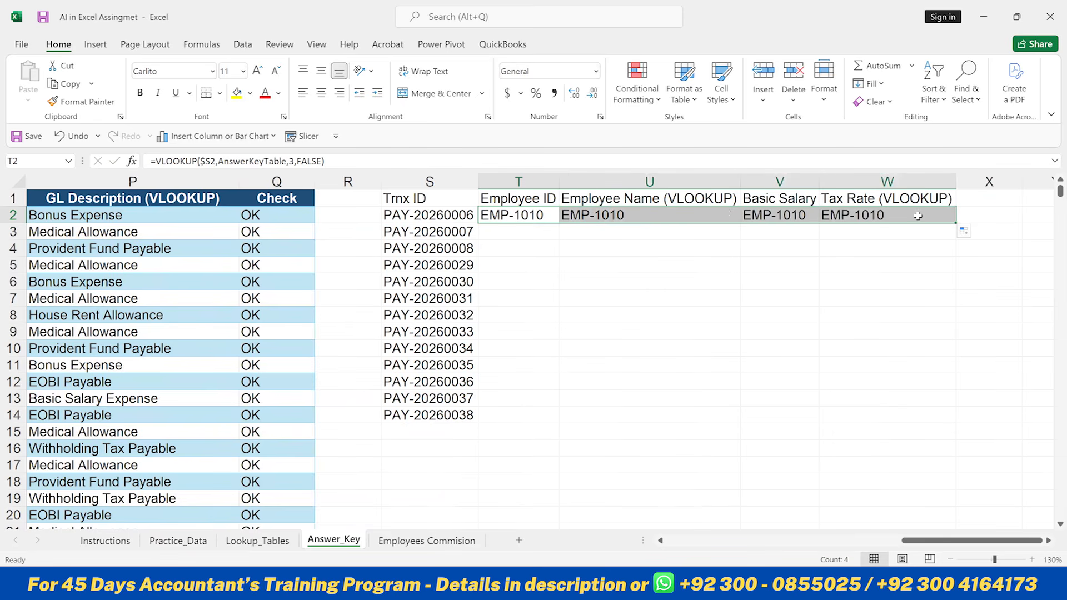
left_click(615, 216)
double_click(615, 215)
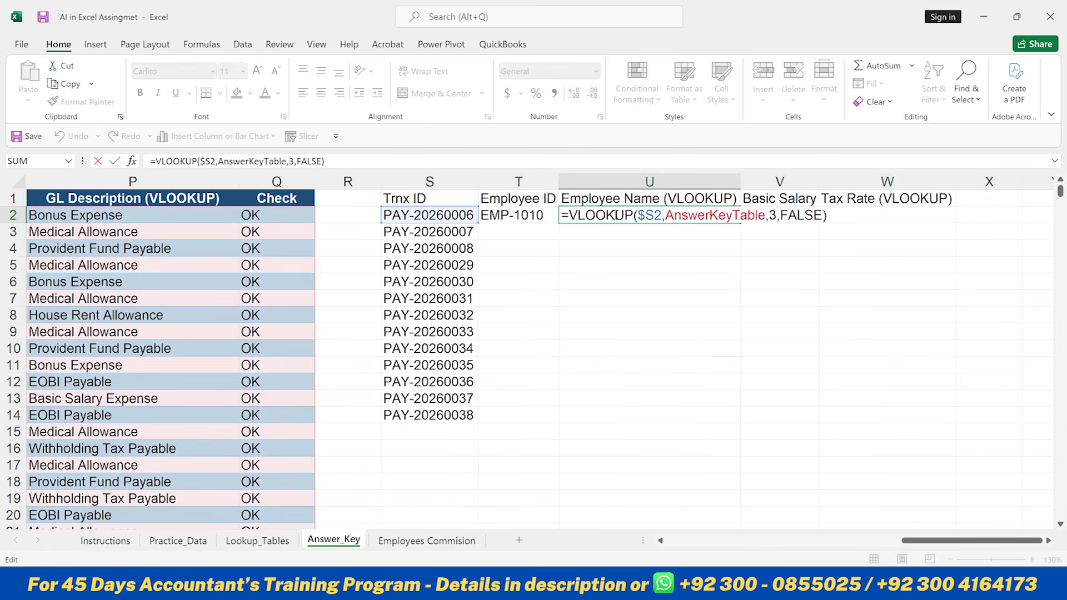
key("Left")
key("Left")
key("Left")
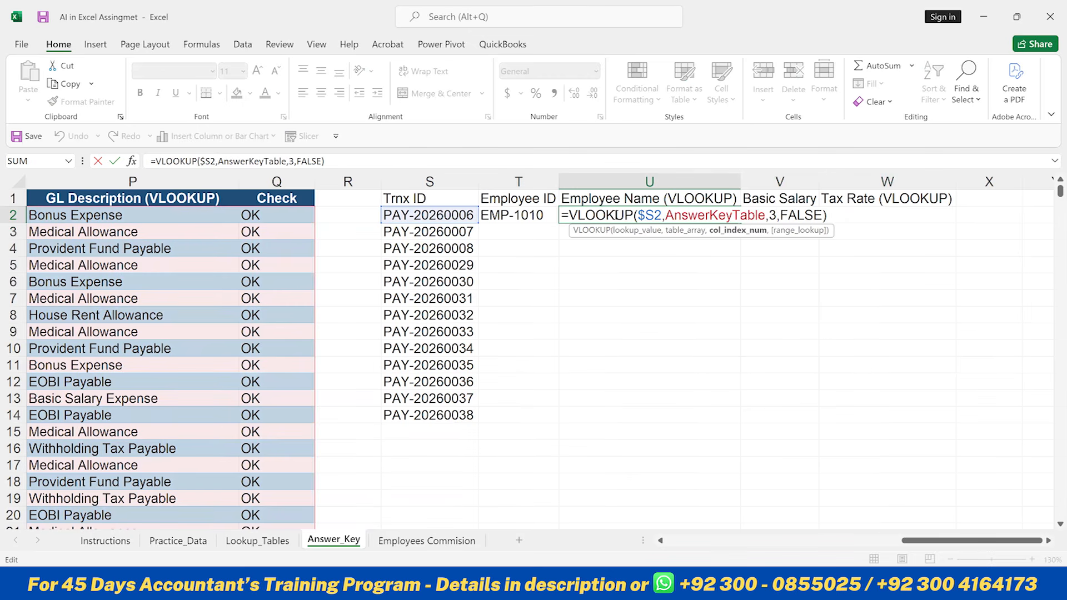
key("Return")
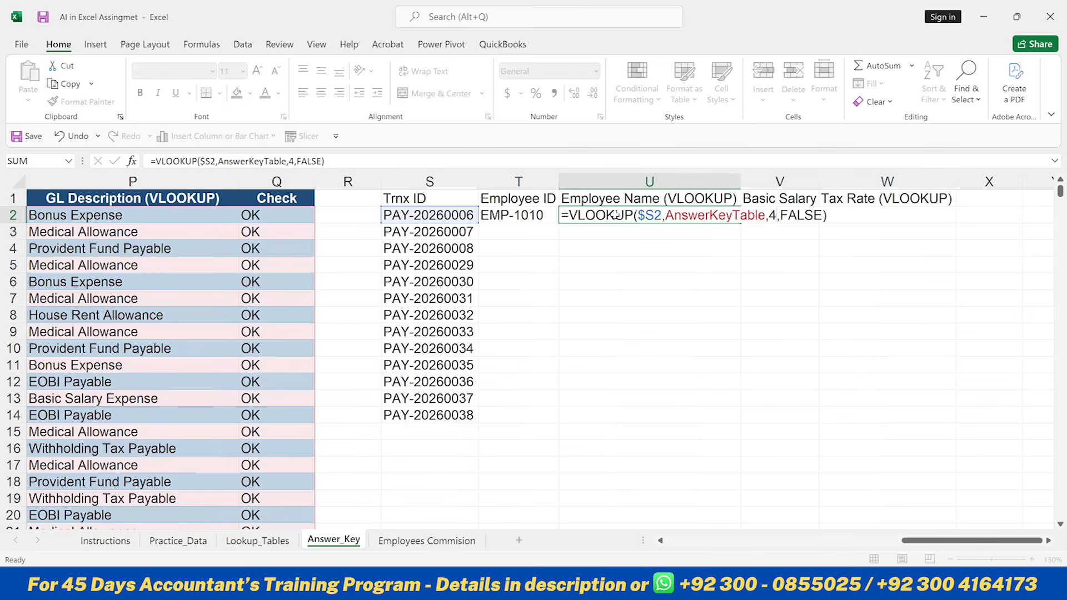
- Insert a blank row above the Trnx ID lookup table's headers
key("Up")
key("Up")
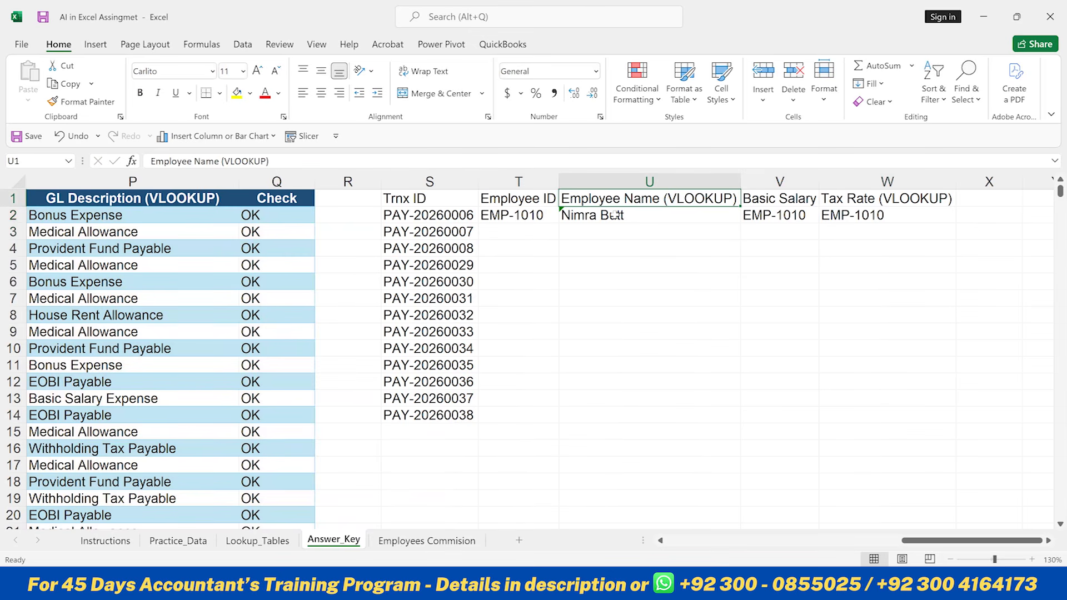
key("Left")
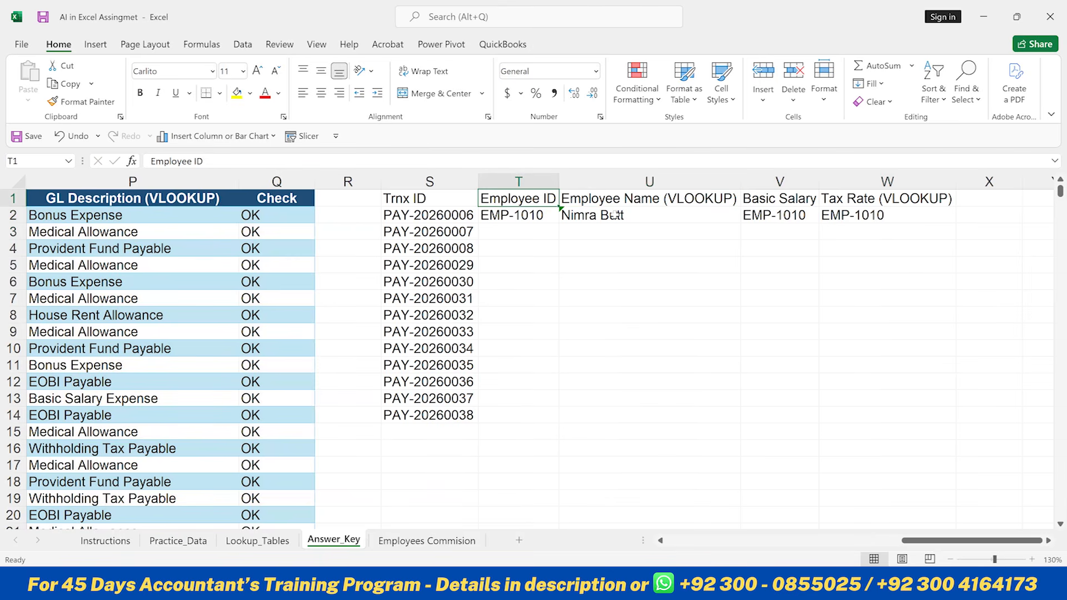
key("ctrl+shift+plus")
key("Down")
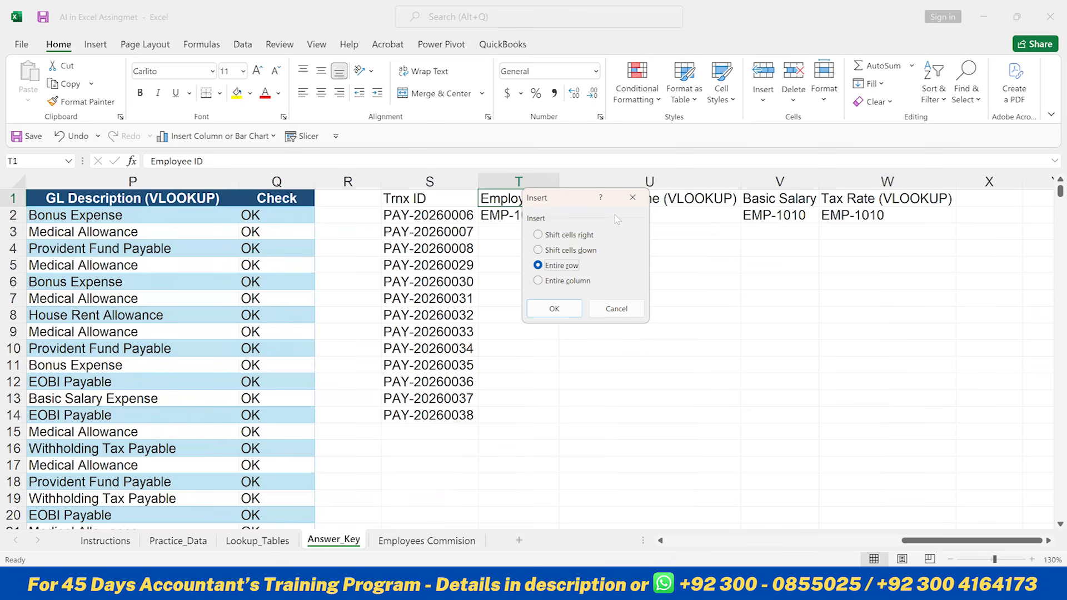
key("Return")
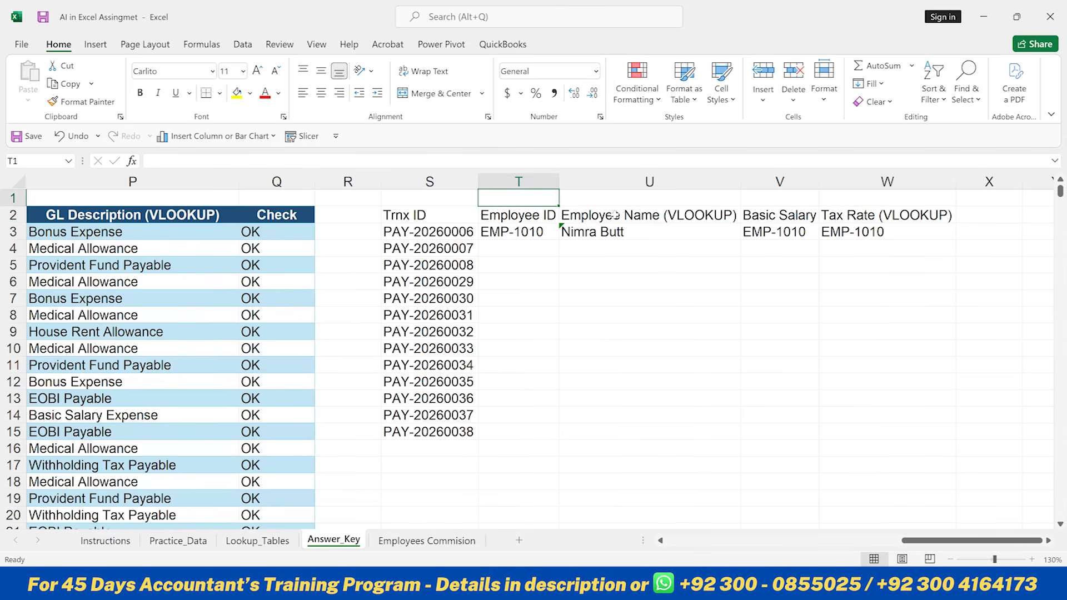
- Enter the column index numbers 3 and 4 above the Employee ID and Employee Name headers
type("3")
key("Return")
key("Up")
key("Right")
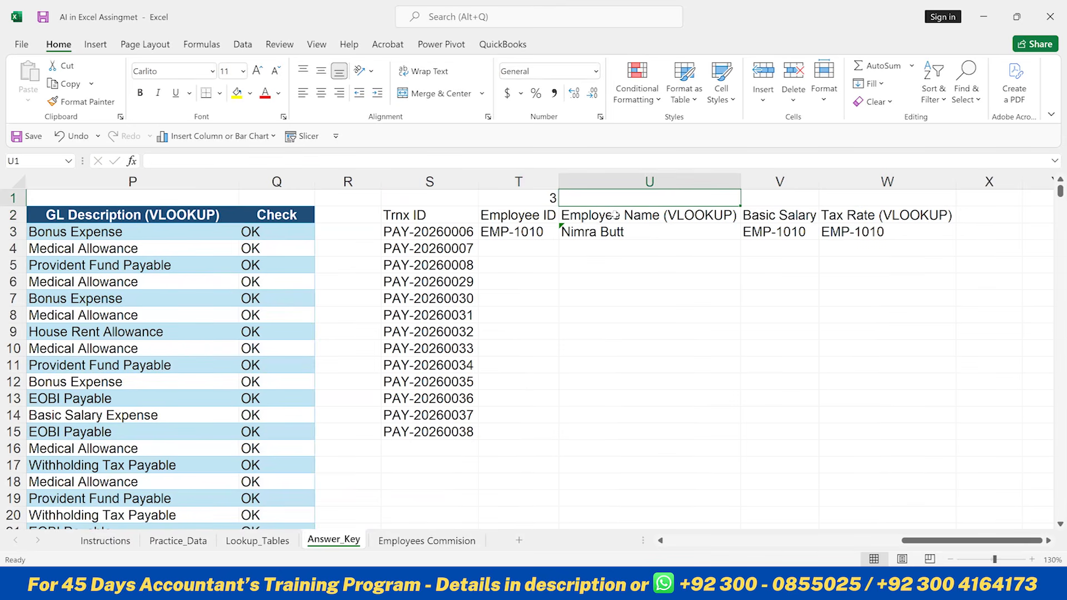
type("4")
key("Return")
key("Up")
- Scroll across the answer key table's columns to check the positions of Basic Salary and Tax Rate
key("Right")
key("Left")
key("Left")
key("Left")
key("Left")
key("Left")
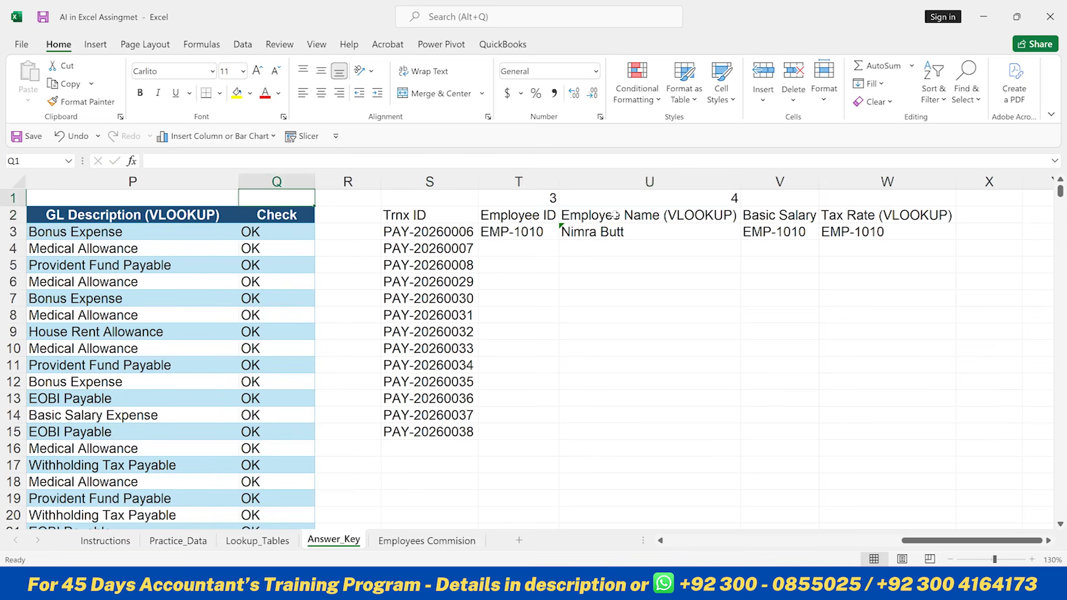
key("ctrl+Home")
key("Down")
key("Right")
key("Right")
key("Right")
key("Right")
key("Right")
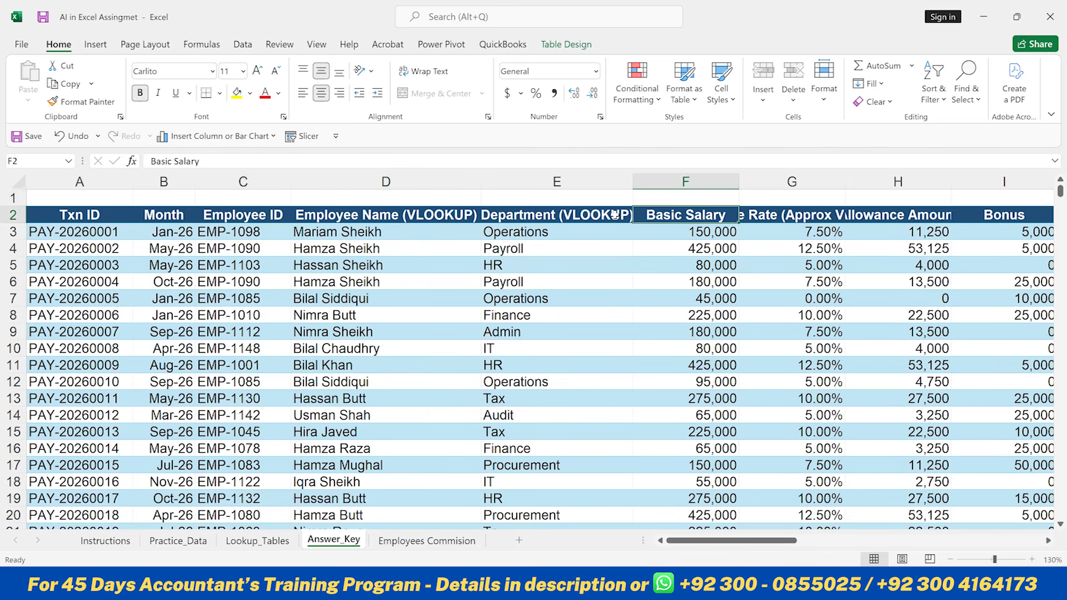
key("Right")
key("Right")
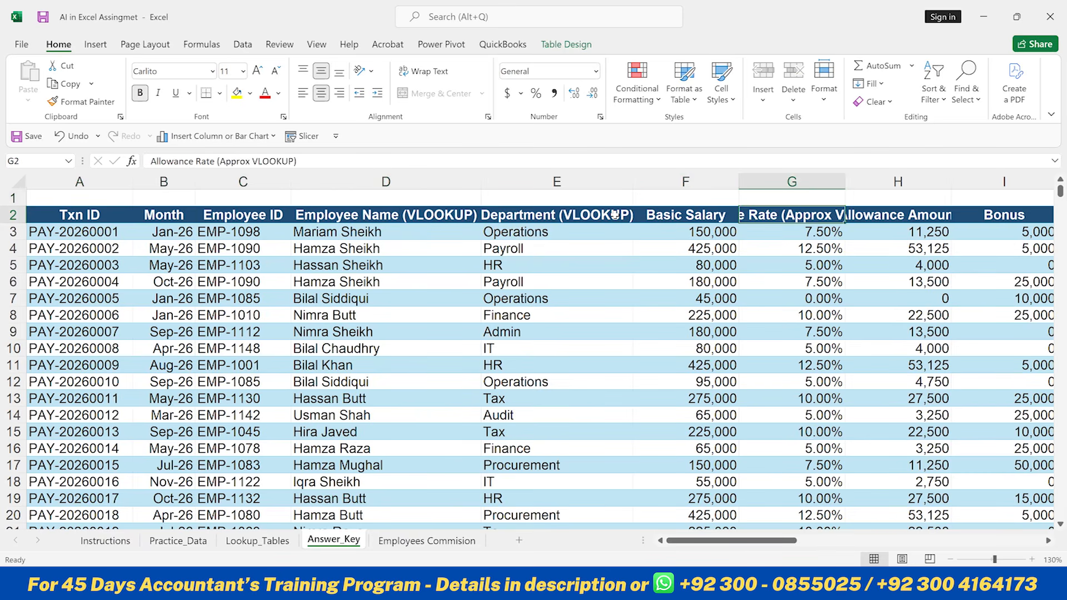
key("Right")
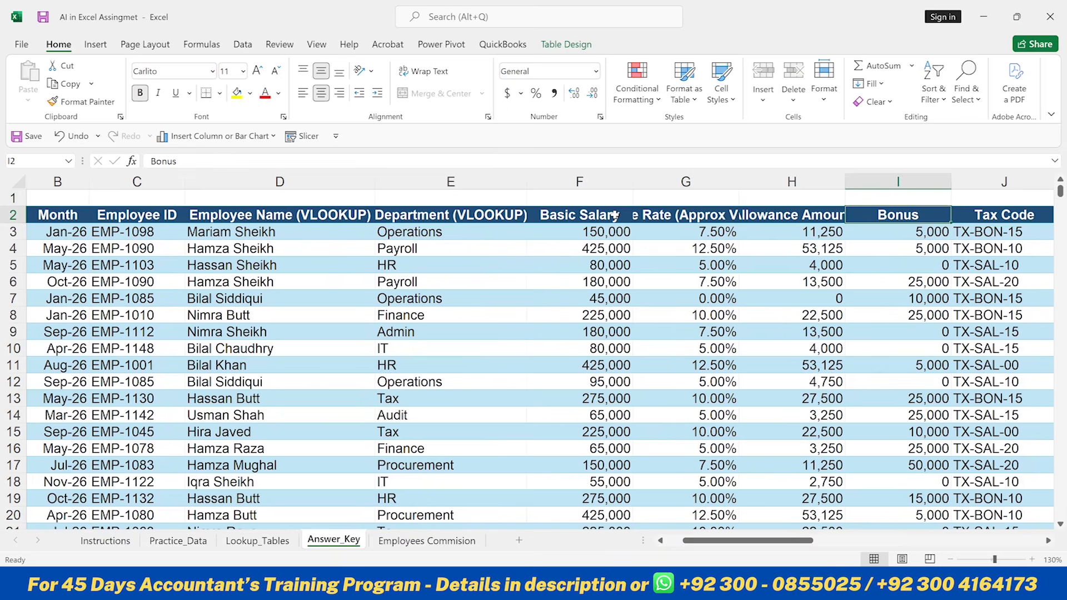
key("Right")
key("Right")
key("Right")
key("Right")
key("Right")
key("Right")
key("Right")
key("Right")
key("Right")
key("Right")
key("Right")
key("Right")
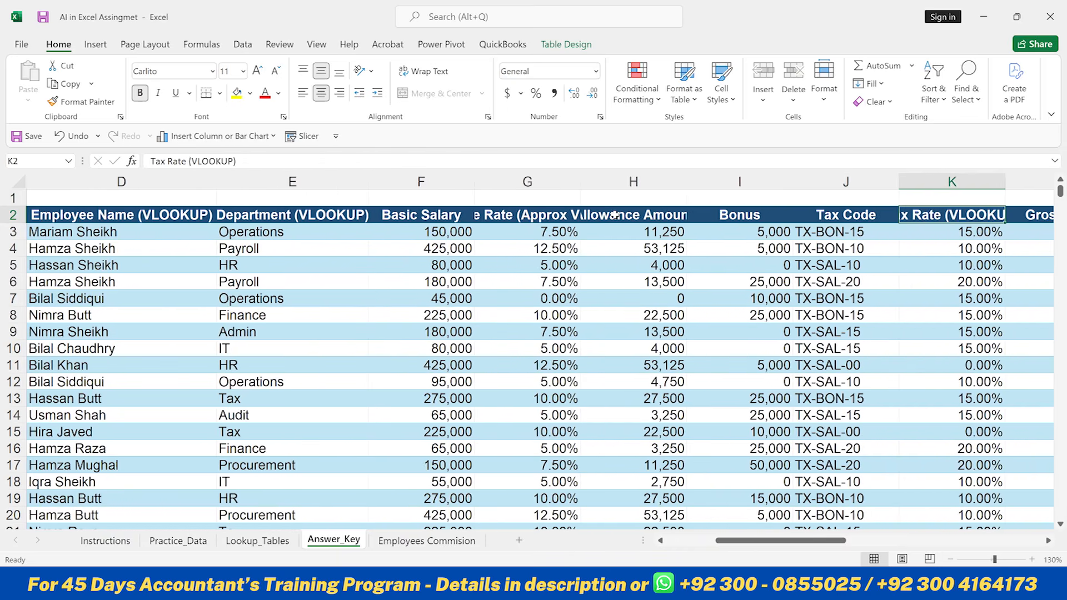
- Enter the column index numbers 6 and 11 above the Basic Salary and Tax Rate headers
key("Right")
key("Right")
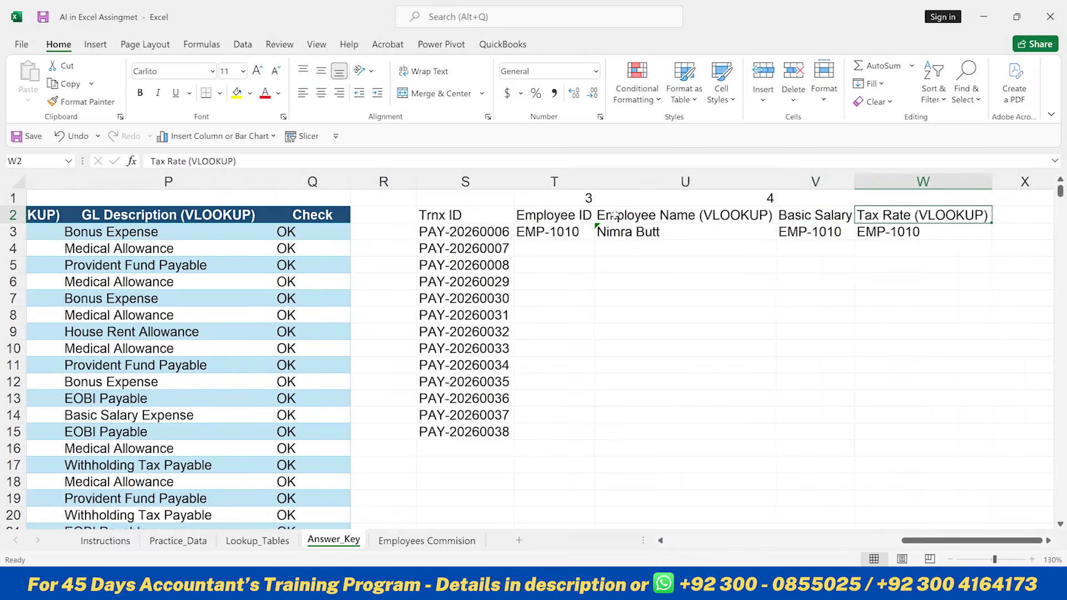
left_click(614, 215)
key("Up")
key("Right")
type("6")
key("Return")
key("Up")
key("Right")
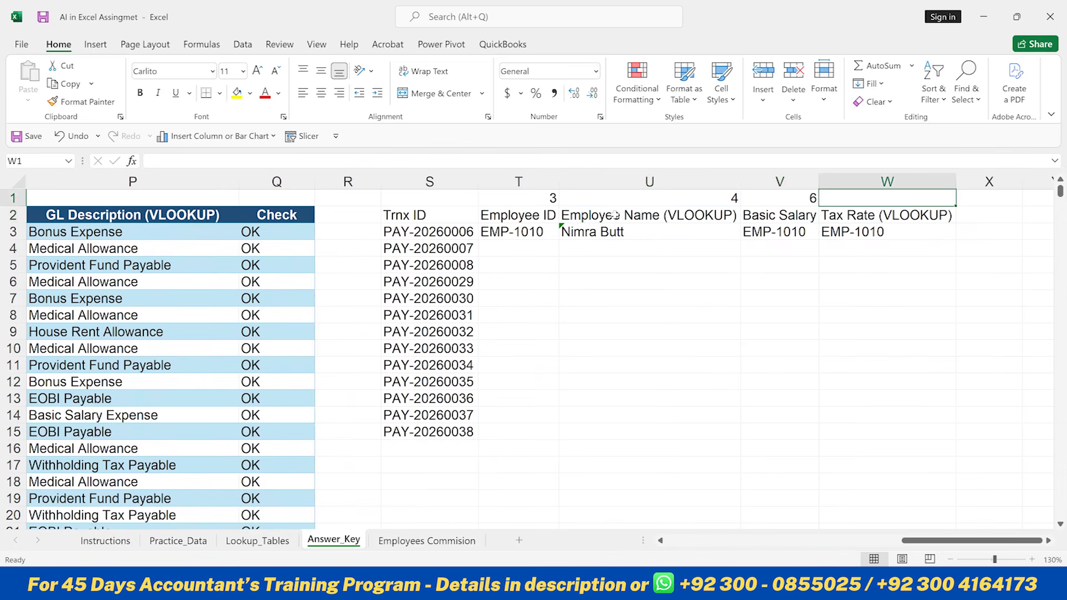
type("11")
key("Return")
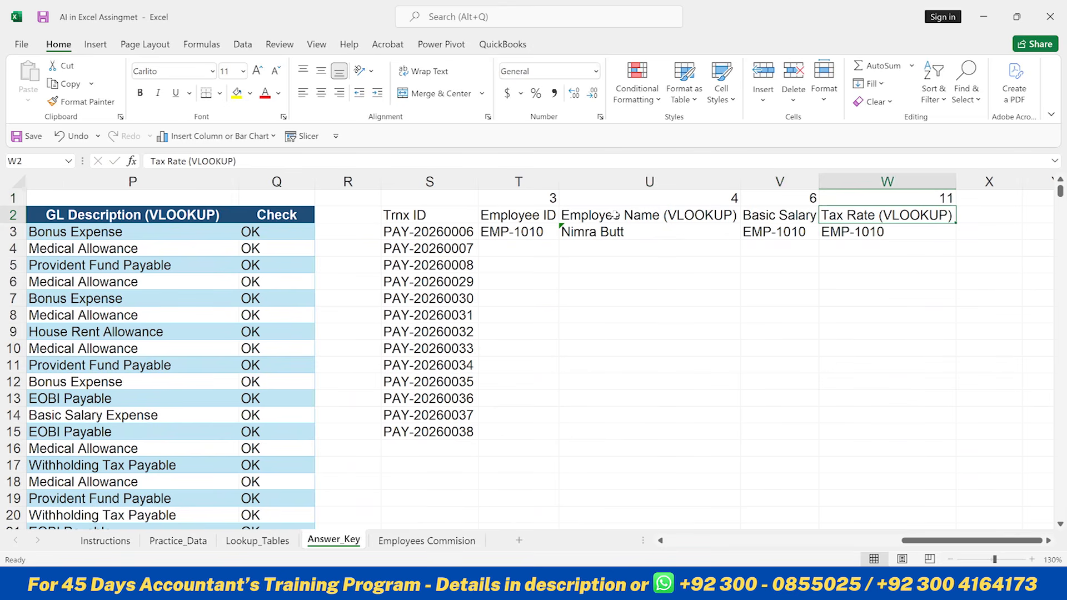
- Clear the lookup formulas in U3 through W3
key("Left")
key("Left")
key("Left")
key("Down")
key("Right")
key("shift+Right")
key("shift+Right")
key("Delete")
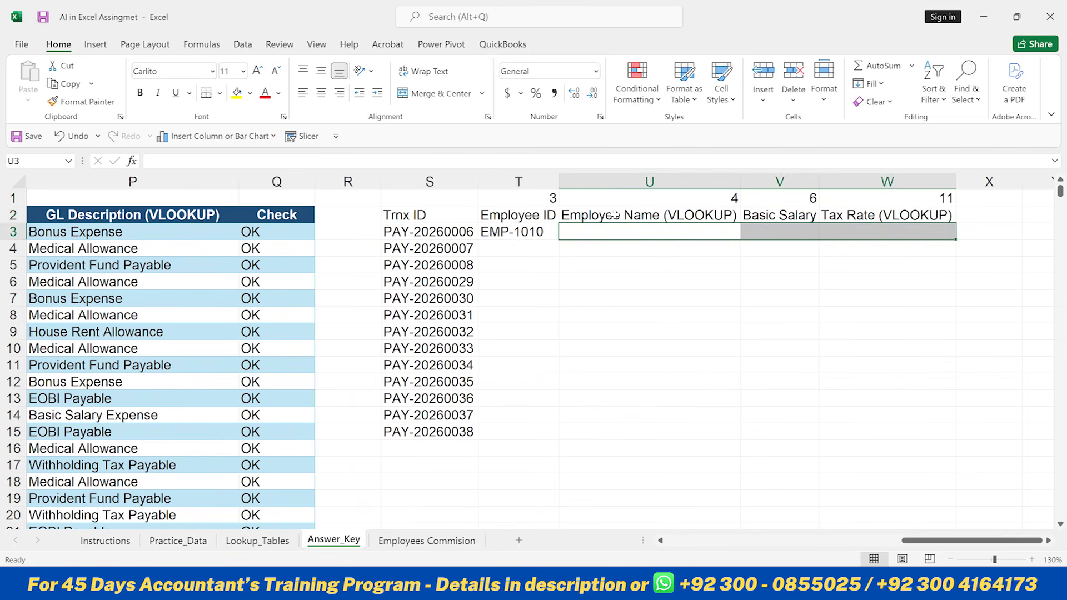
- Replace the column index in T3's VLOOKUP formula with the row-locked reference T$1
key("Left")
key("F2")
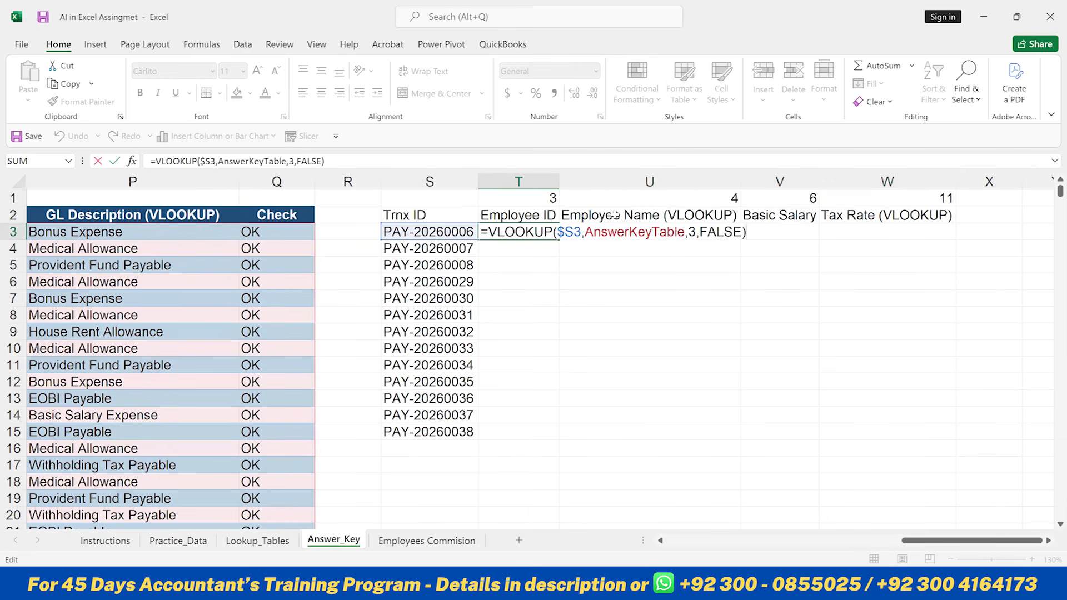
key("Left")
key("Left")
key("Left")
key("Left")
key("Left")
key("Left")
key("Left")
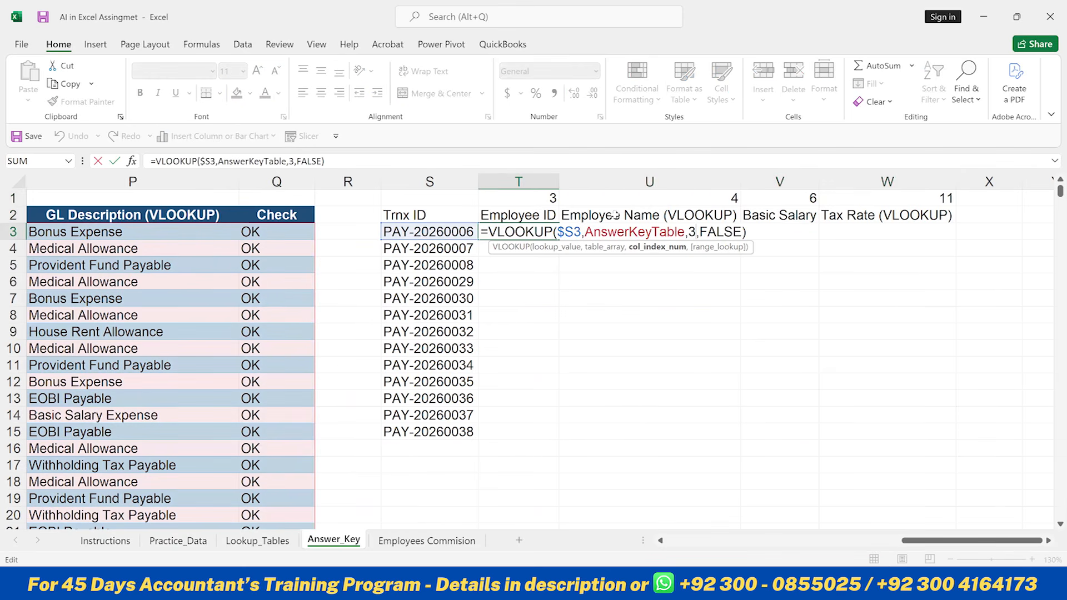
key("BackSpace")
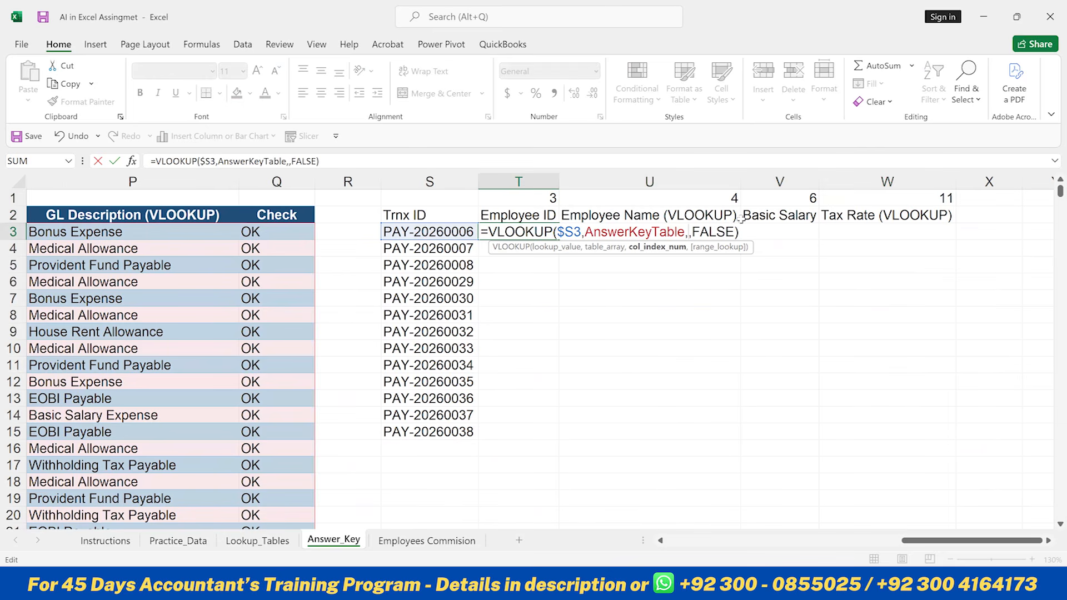
left_click(550, 198)
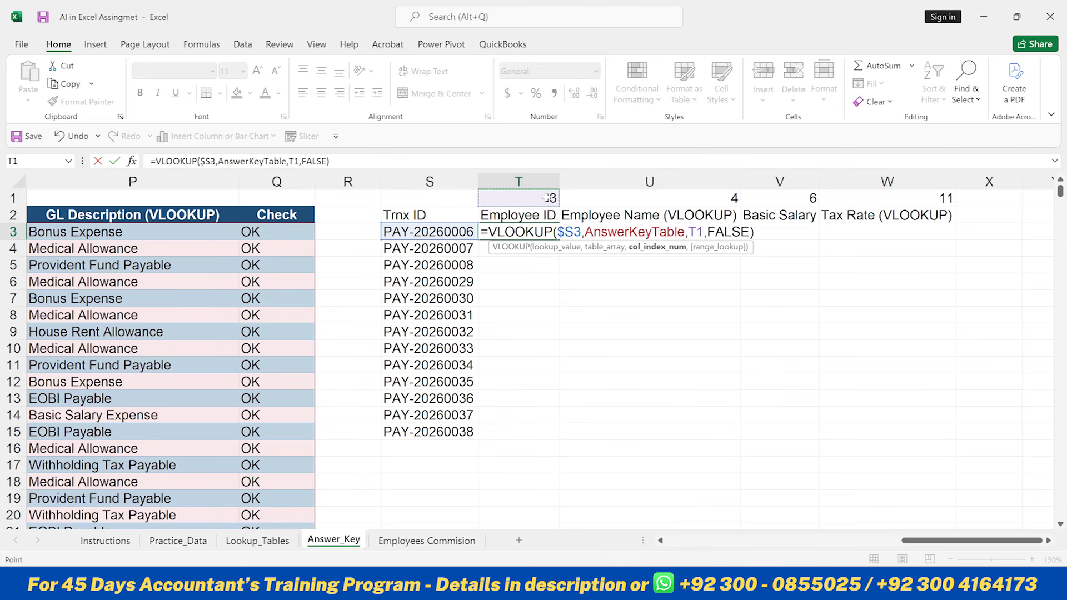
key("F4")
key("F4")
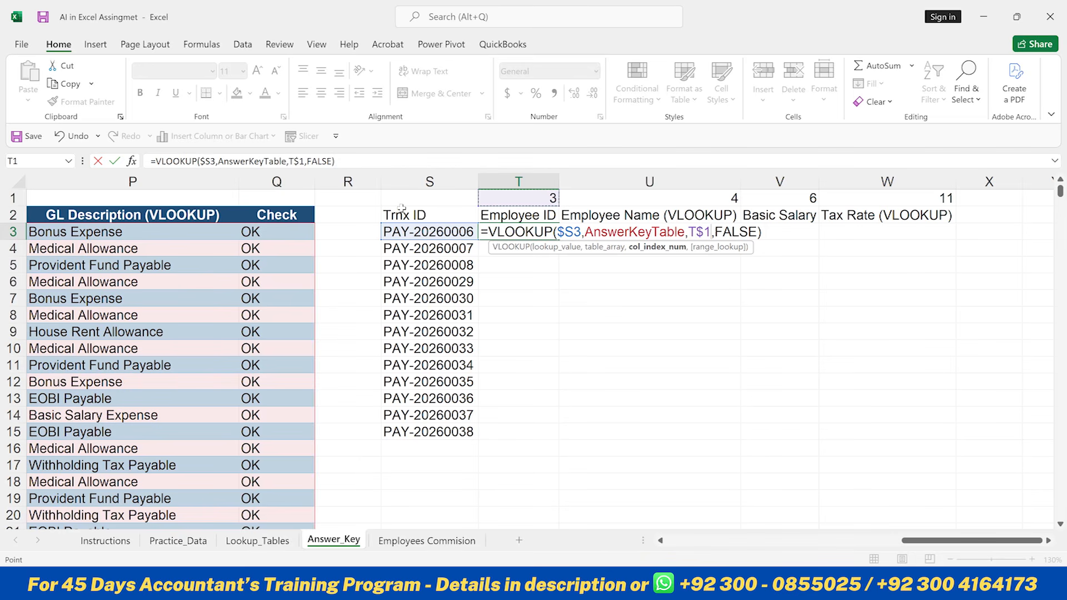
key("Return")
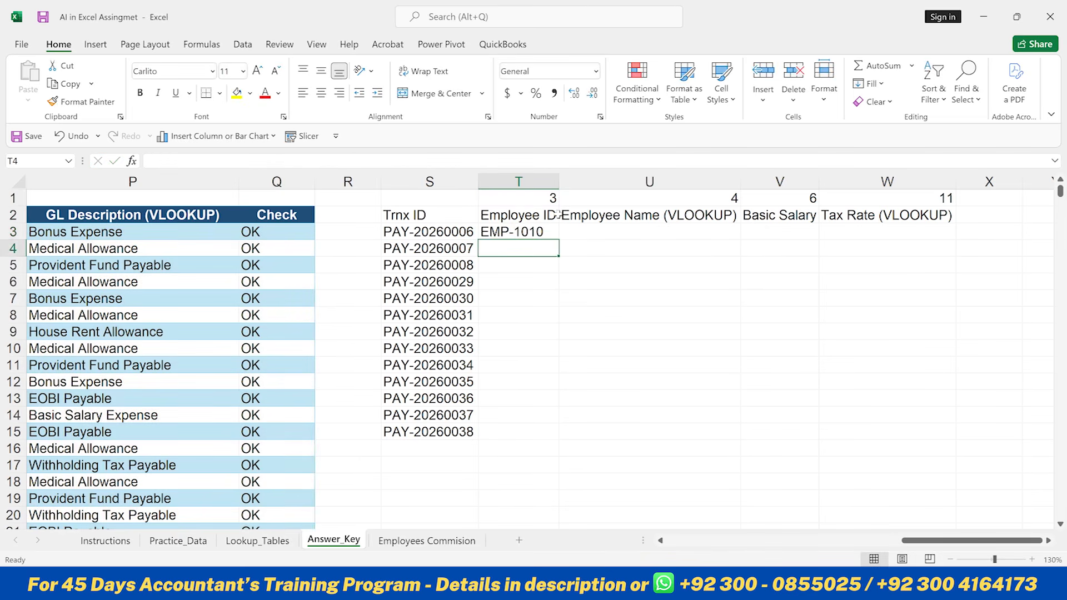
- Fill T3's formula across to W3 and down through row 15
left_click(539, 229)
left_click_drag(560, 238, 939, 231)
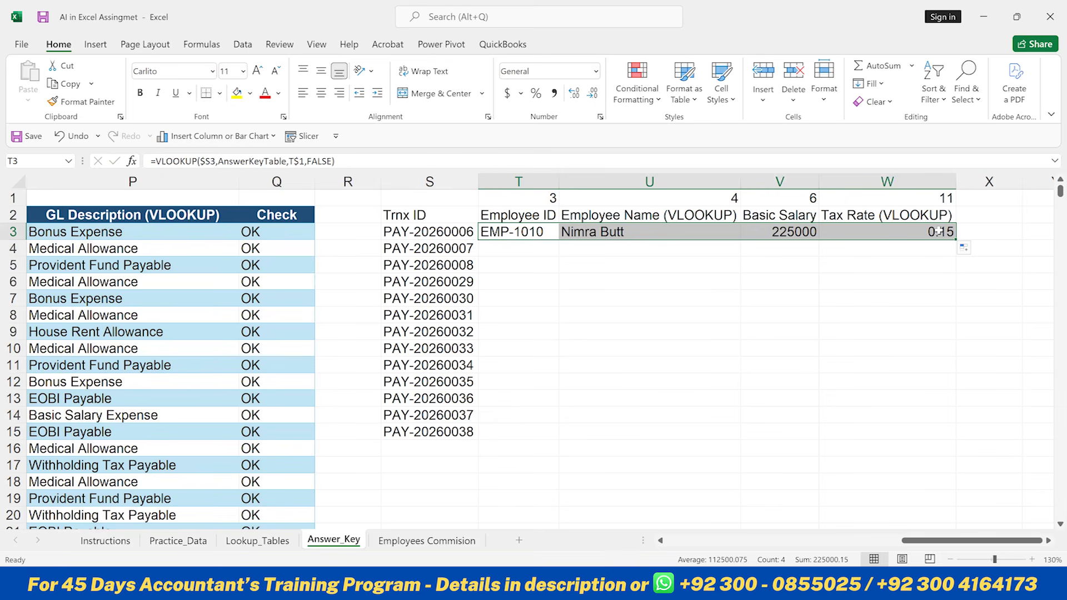
double_click(955, 240)
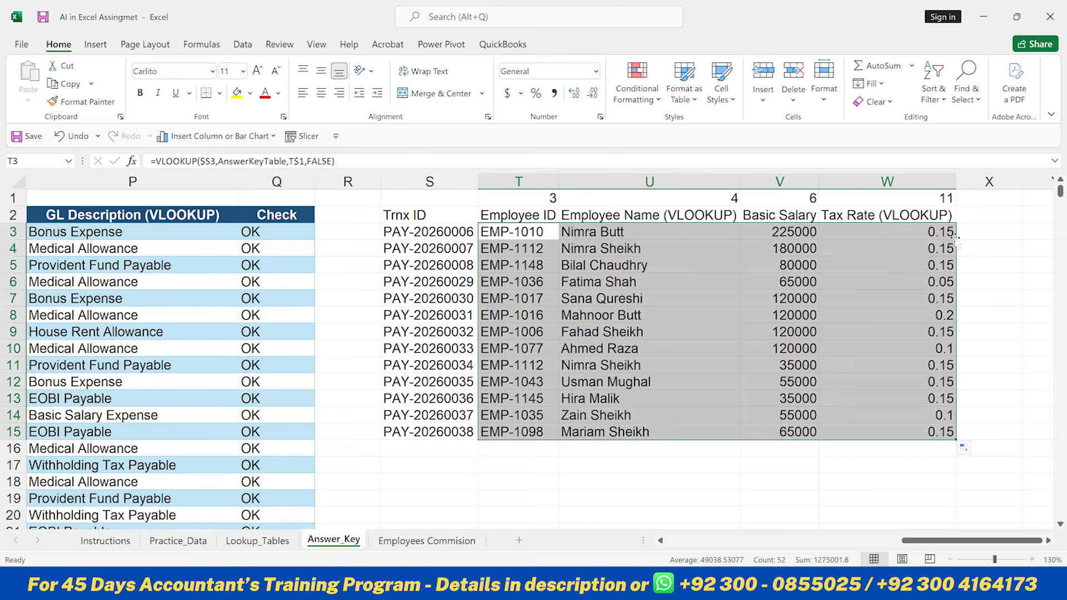
- Clear all lookup results from T3 to W15 and select S3
key("Delete")
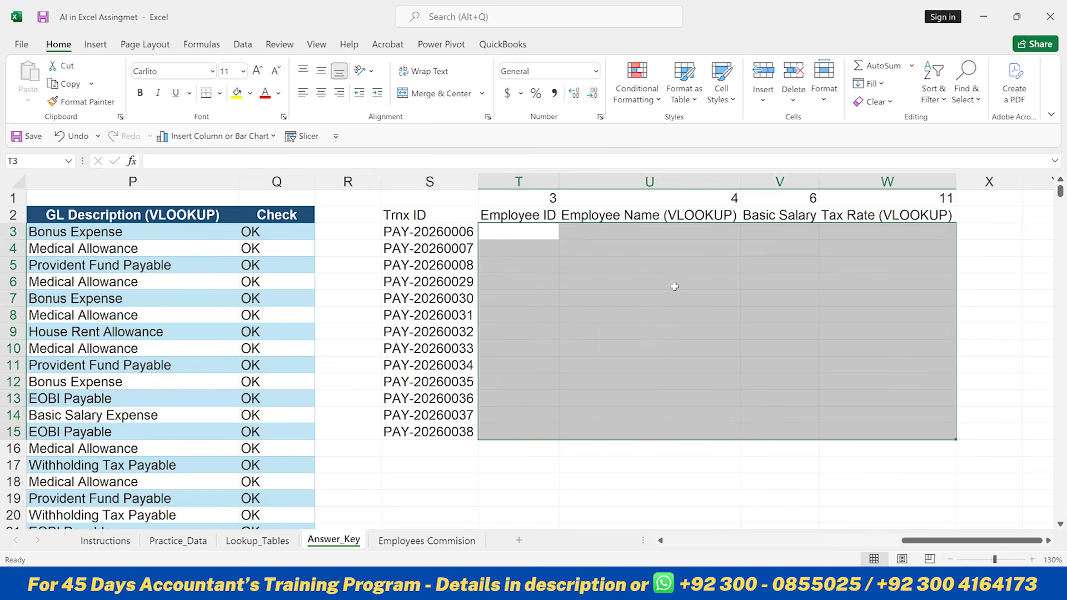
left_click(429, 238)
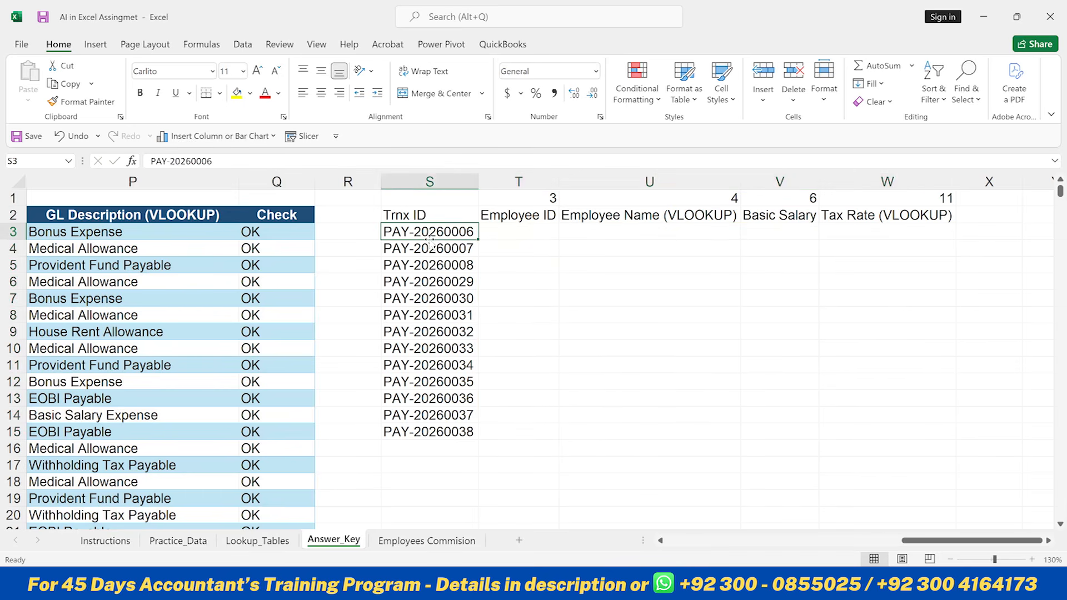
- Switch to the ChatGPT conversation in the browser
key("alt")
key("h")
key("alt+Tab")
key("alt+Tab")
key("alt+Tab")
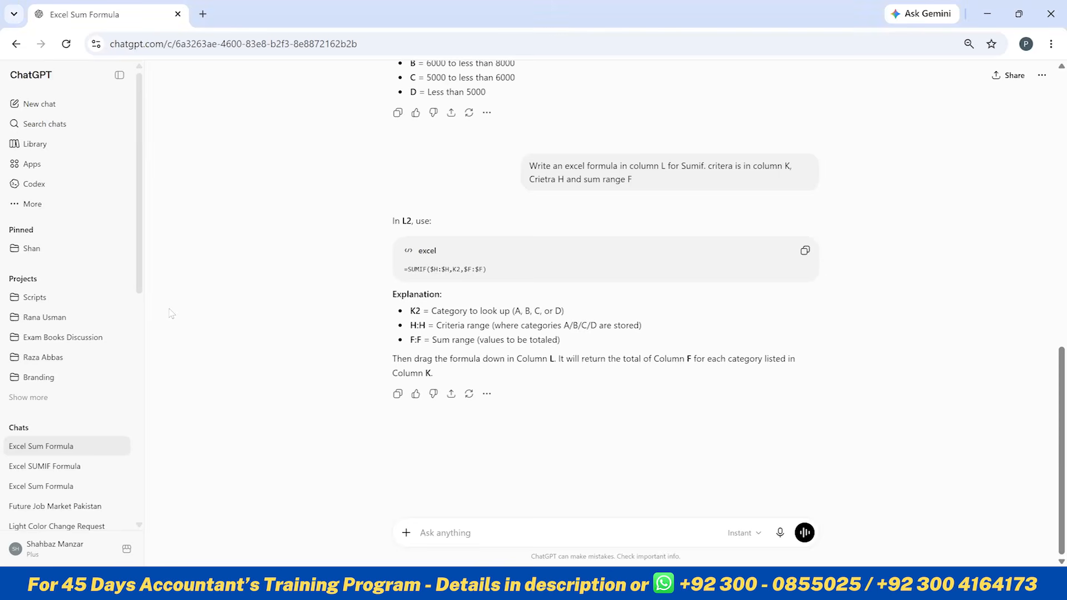
- Start a ChatGPT prompt: "write me an excel formula for v lookup in column T, looku"
left_click(441, 530)
type("write me an excel formula for v lookup ")
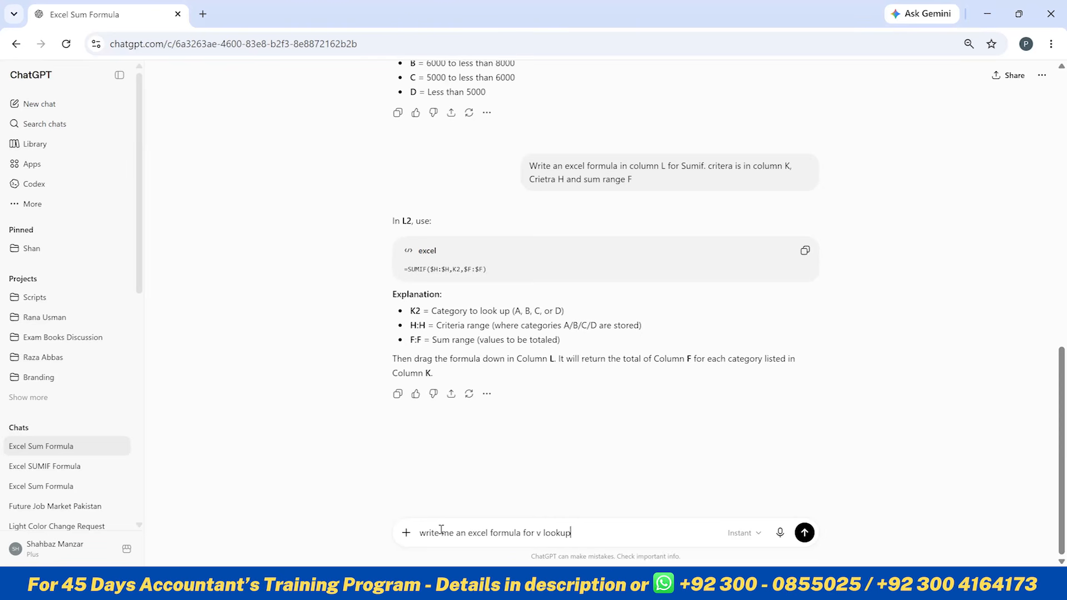
type("in column")
key("alt+Tab")
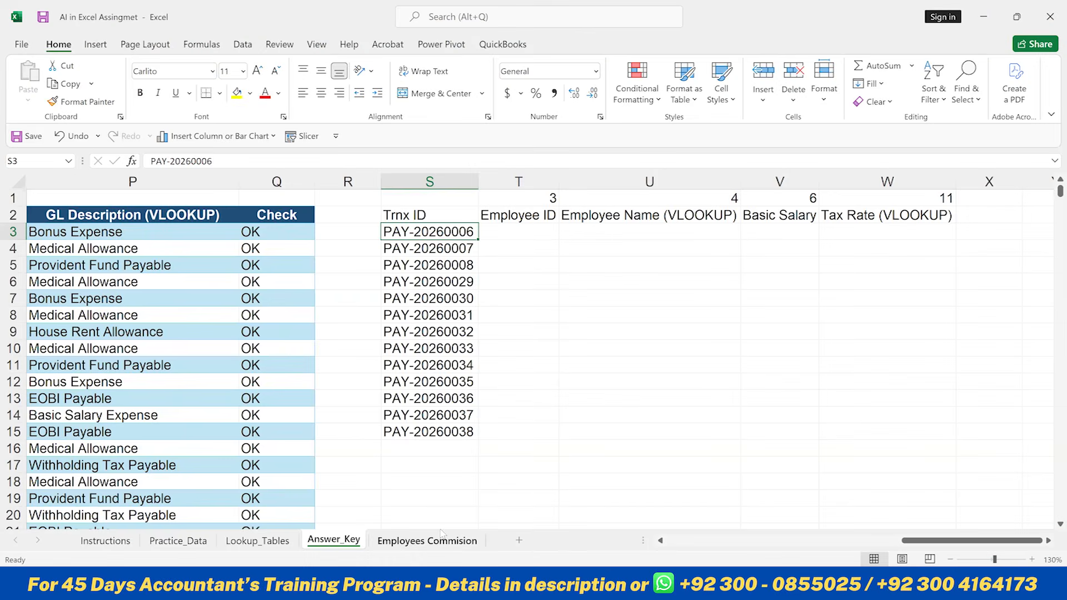
key("alt+Tab")
type("T, looku")
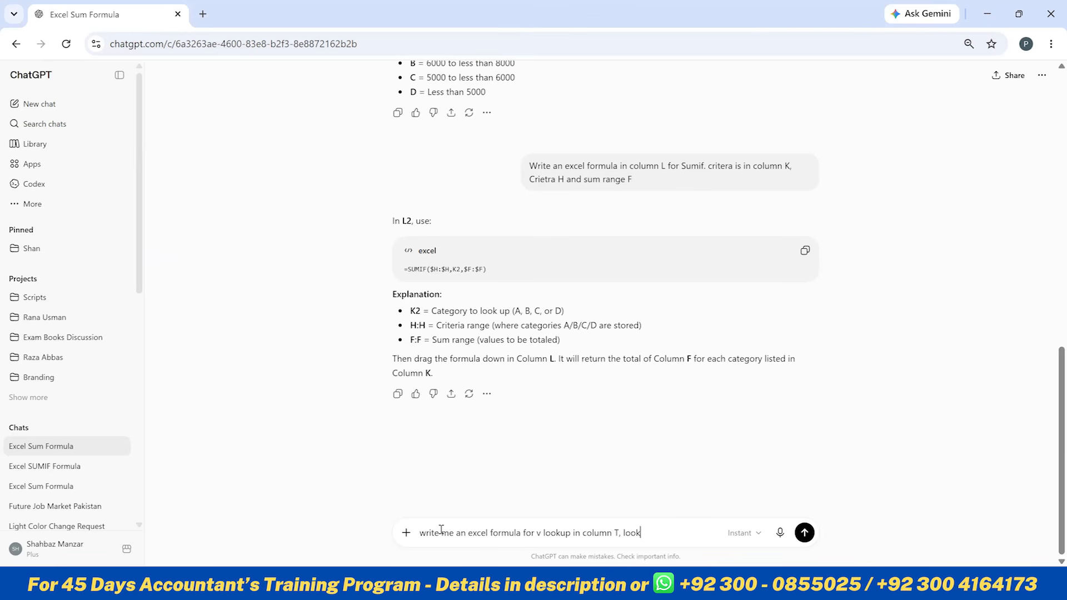
type("p value in")
- Continue the prompt stating the lookup value is in column S, followed by "table range"
key("BackSpace")
type("s it")
key("alt+Tab")
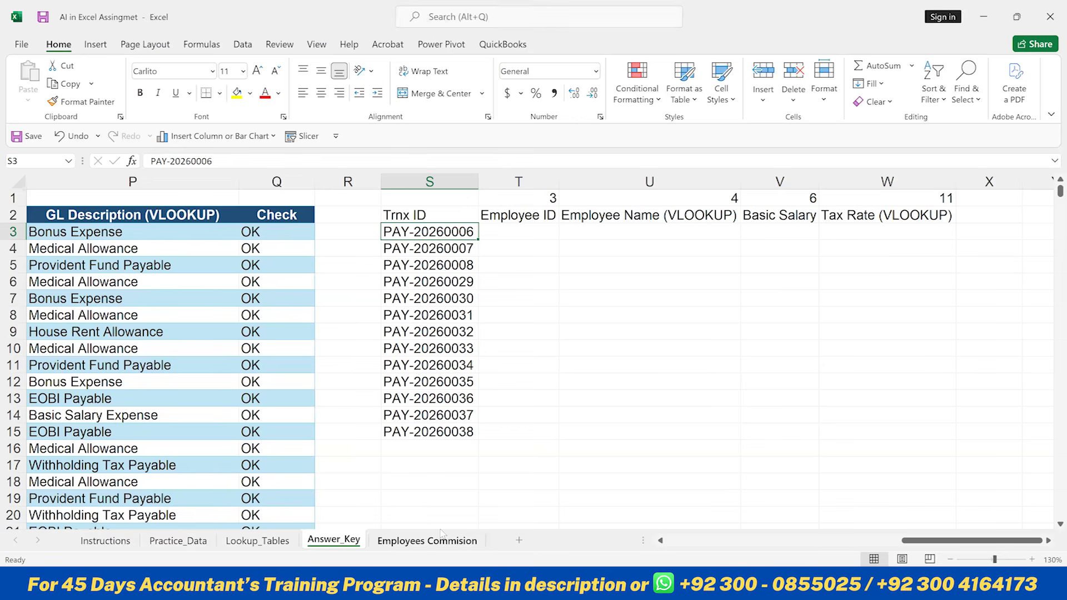
key("alt+Tab")
type("S, ")
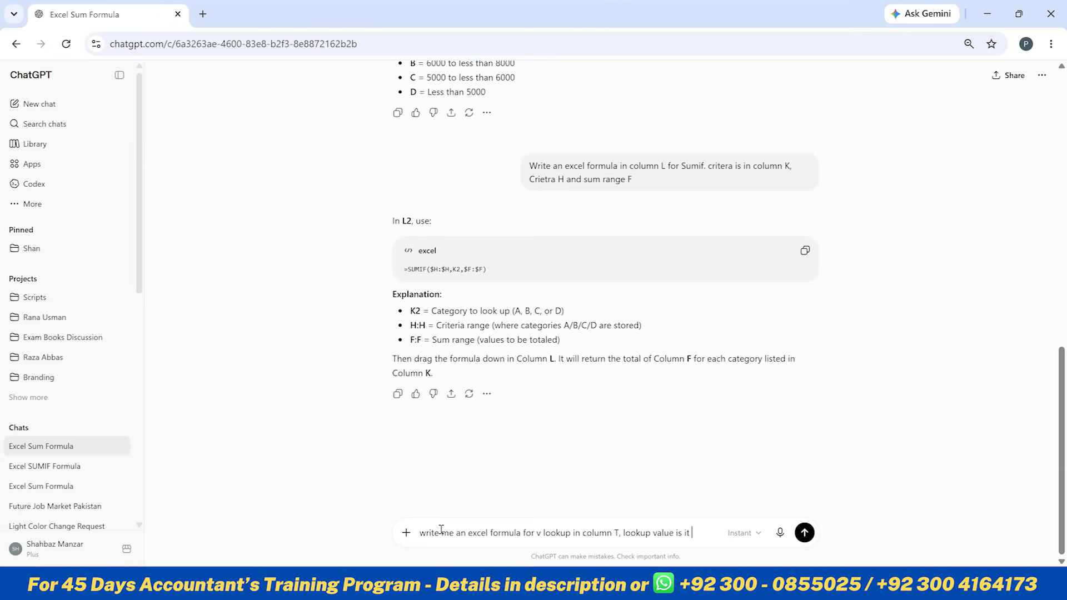
type("table range")
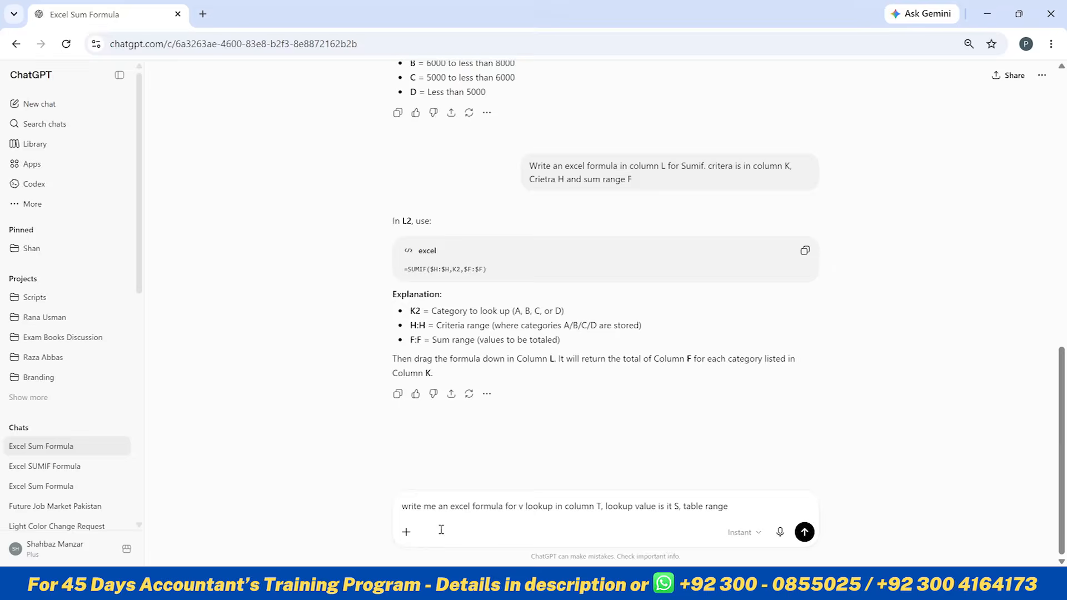
- Examine the answer key table's first and last cells to find its full range
key("alt+Tab")
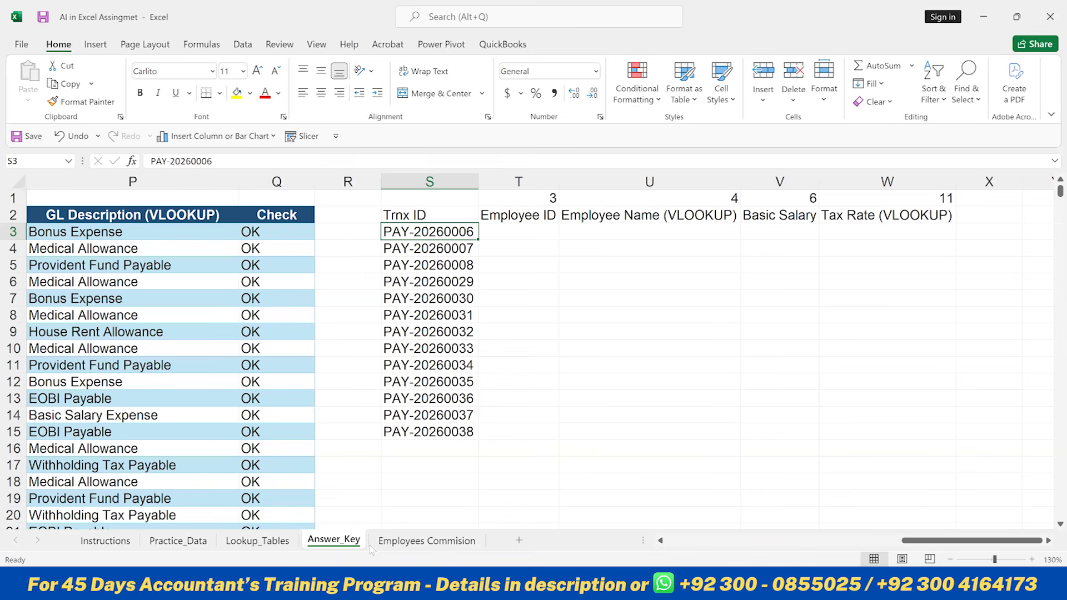
left_click(112, 228)
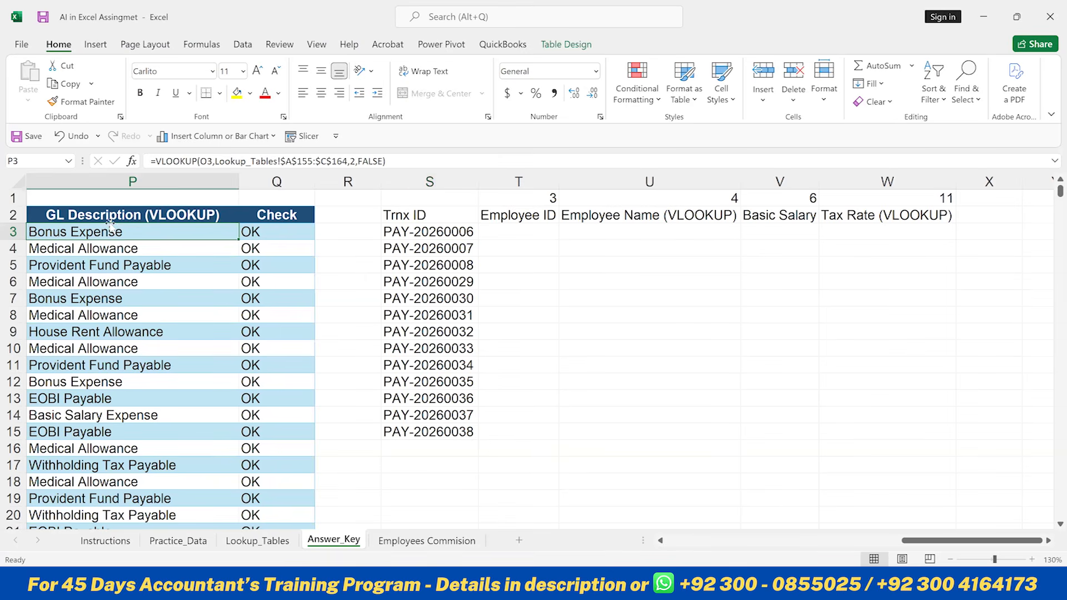
key("Home")
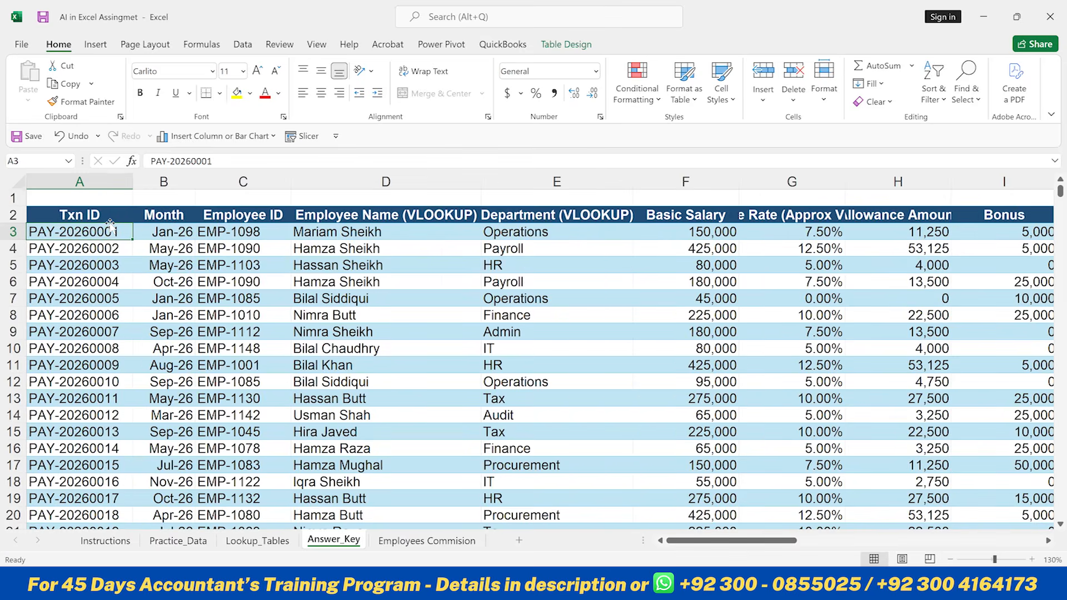
key("Down")
key("Up")
key("Right")
key("Right")
key("Right")
key("Right")
key("Right")
key("Right")
key("Right")
key("Right")
key("Right")
key("Right")
key("Right")
key("Right")
key("Right")
key("Right")
key("Right")
key("Right")
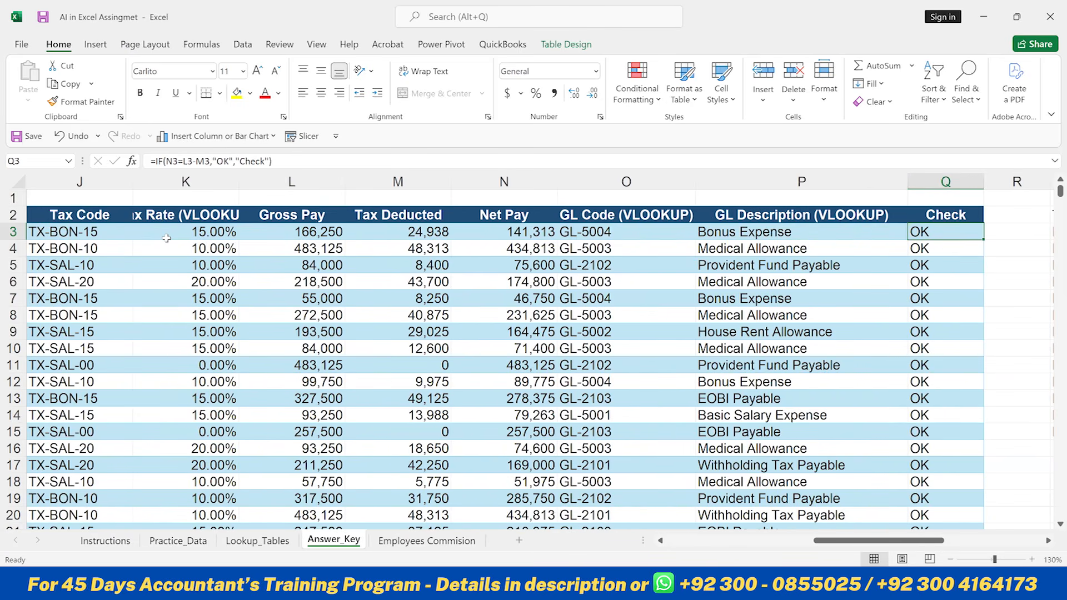
key("ctrl+Down")
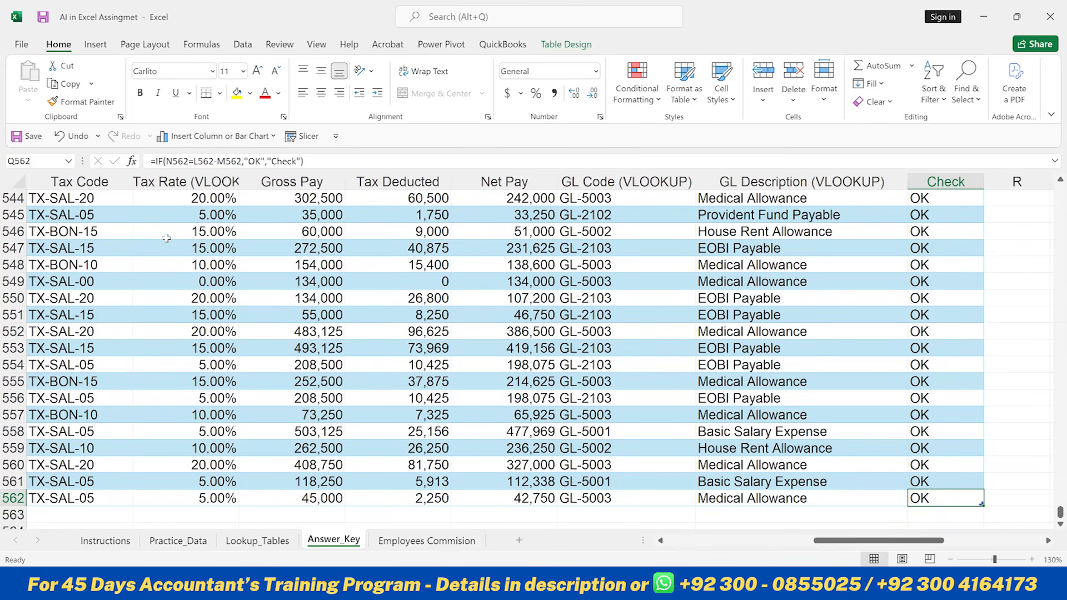
- Add the table range (A3:Q562) to the ChatGPT prompt
key("alt+Tab")
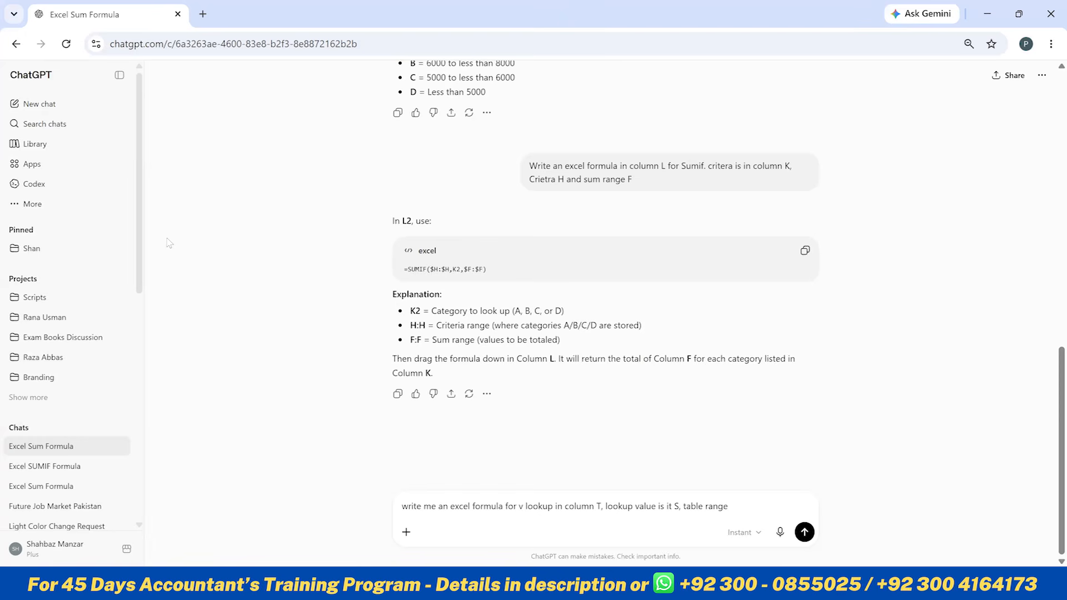
type("(A3:Q562")
key("alt+Tab")
key("alt+Tab")
type(")")
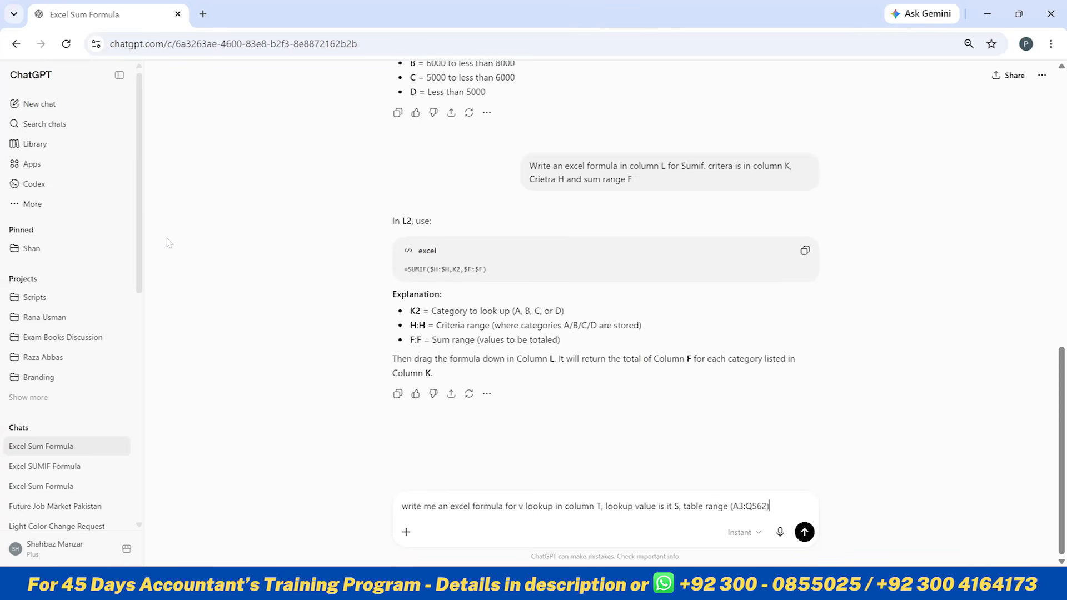